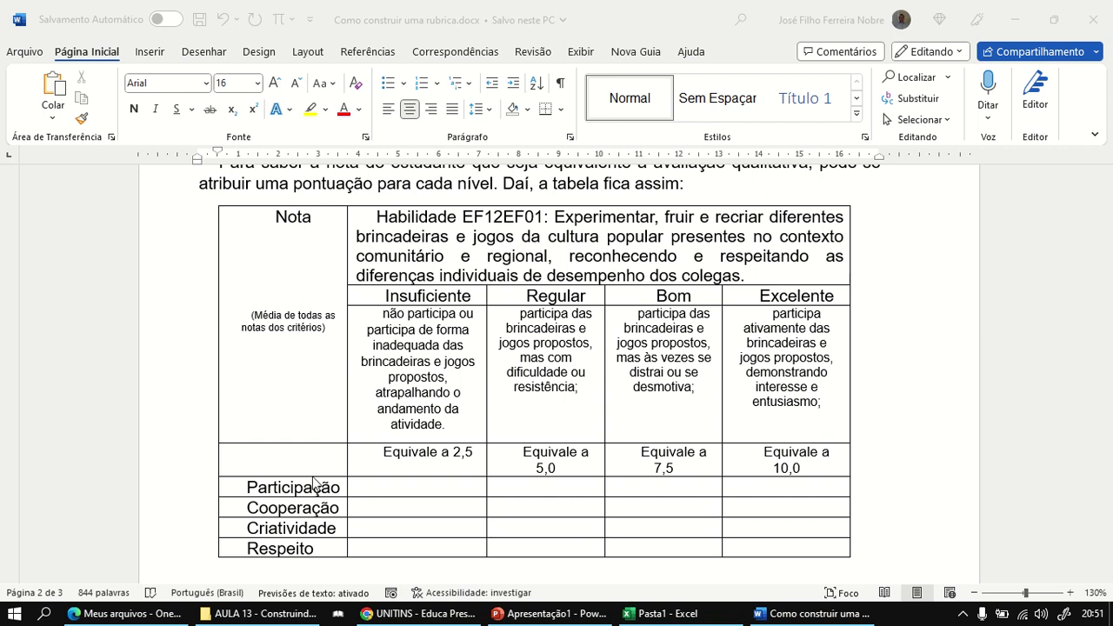
Step: Enter "Critérios" in the empty table cell above "Participação"
{"action": "left_click", "coordinate": [280, 461]}
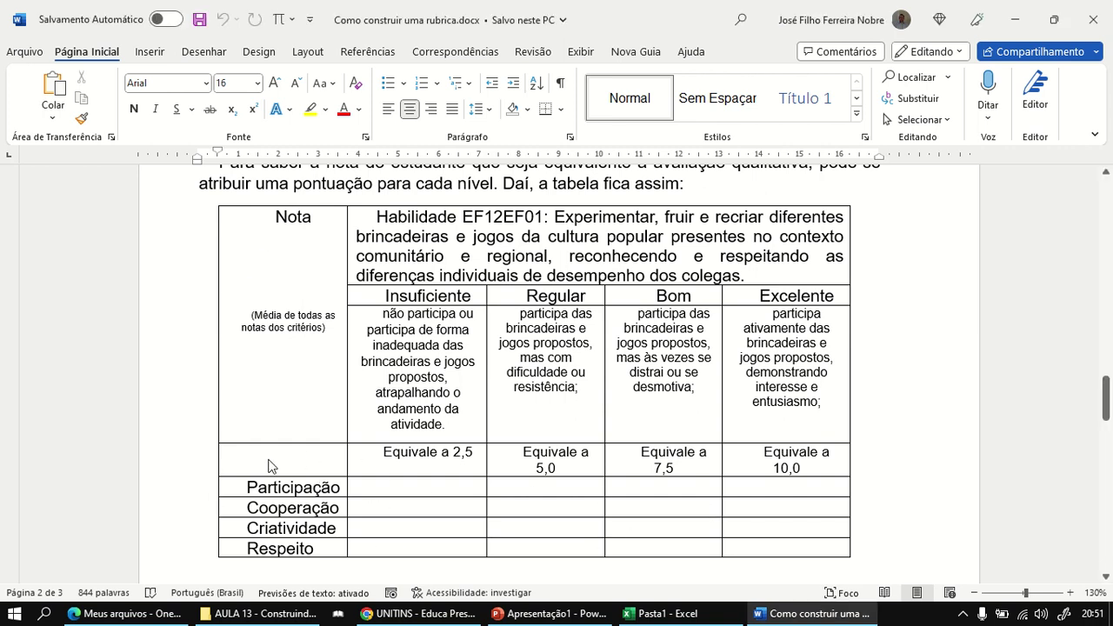
{"action": "left_click", "coordinate": [273, 454]}
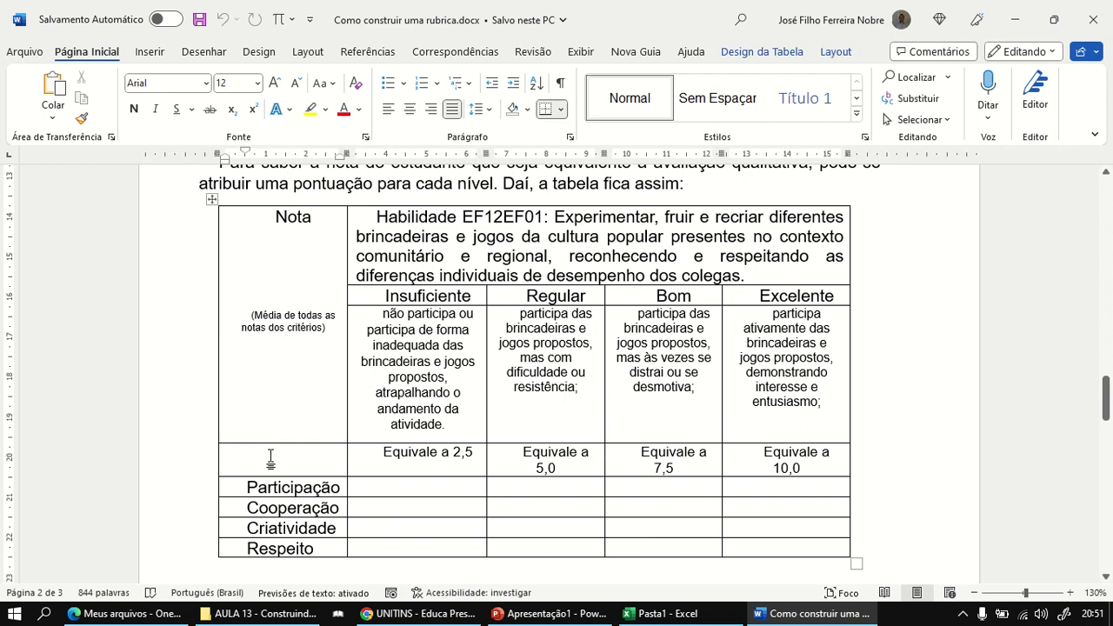
{"action": "type", "text": "Cr"}
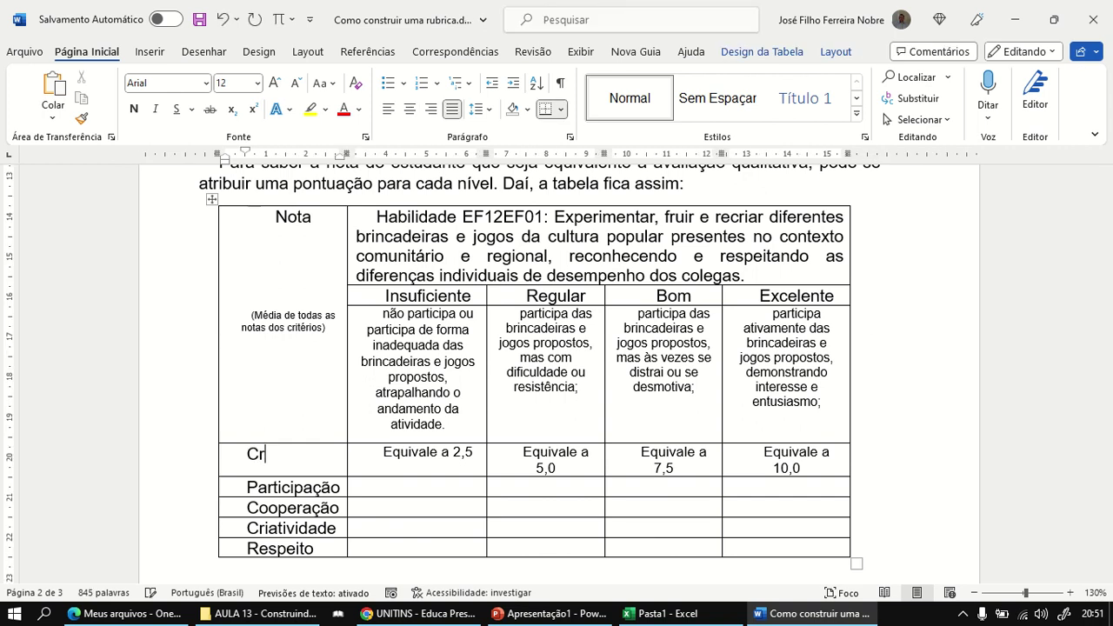
{"action": "type", "text": "itérios"}
{"action": "left_click", "coordinate": [347, 472]}
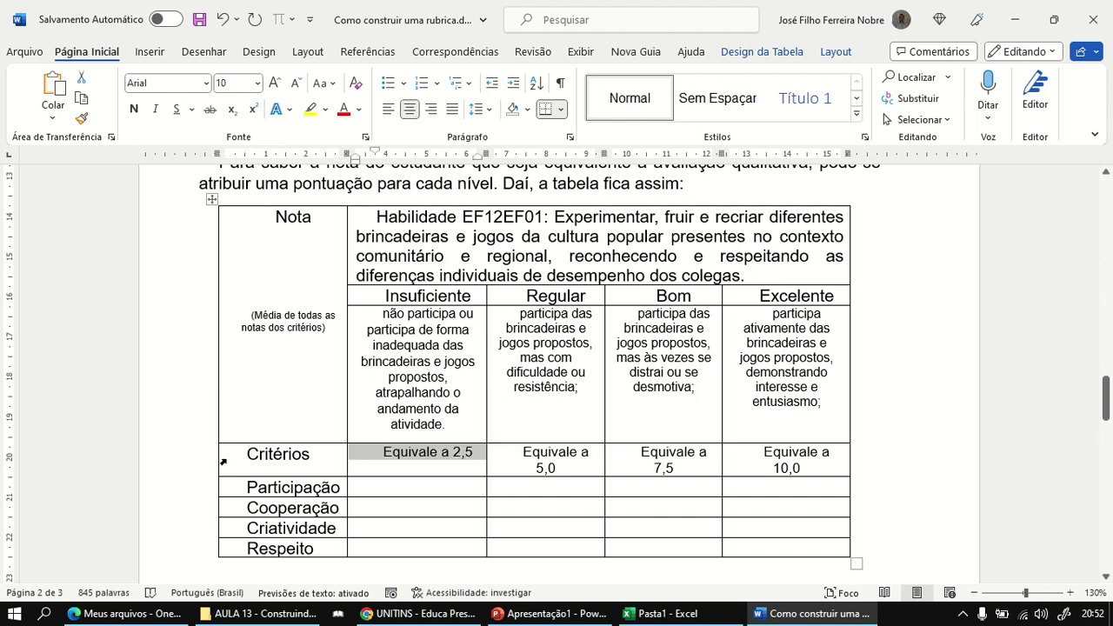
{"action": "left_click_drag", "start_coordinate": [233, 484], "coordinate": [308, 549]}
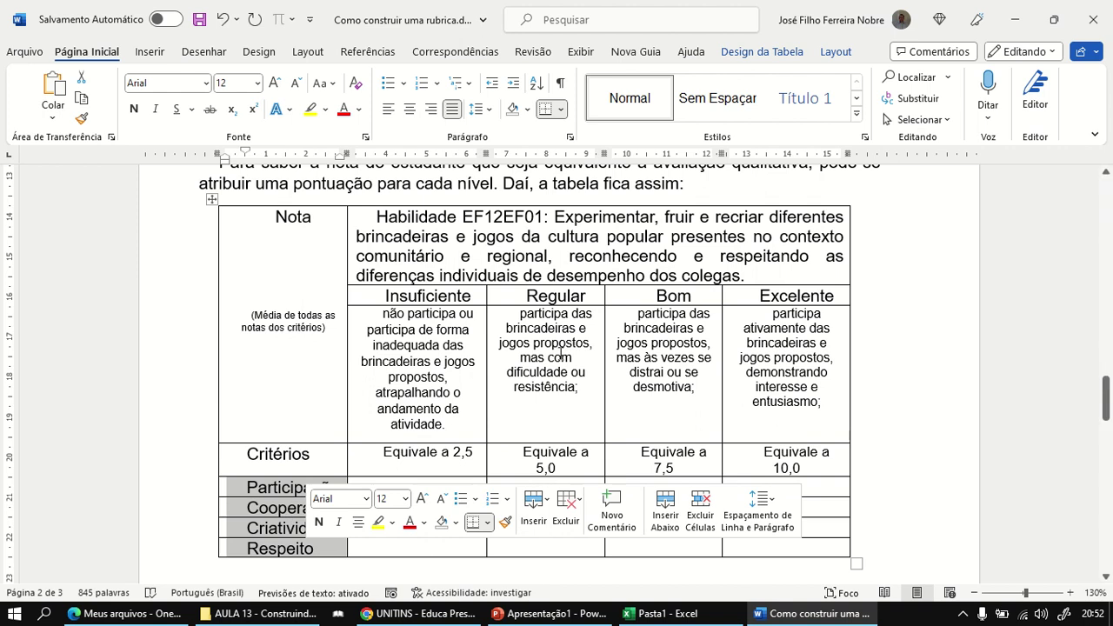
Step: Remove the first-line indent from the "Habilidade EF12EF01" paragraph in the table's header cell
{"action": "left_click", "coordinate": [513, 237]}
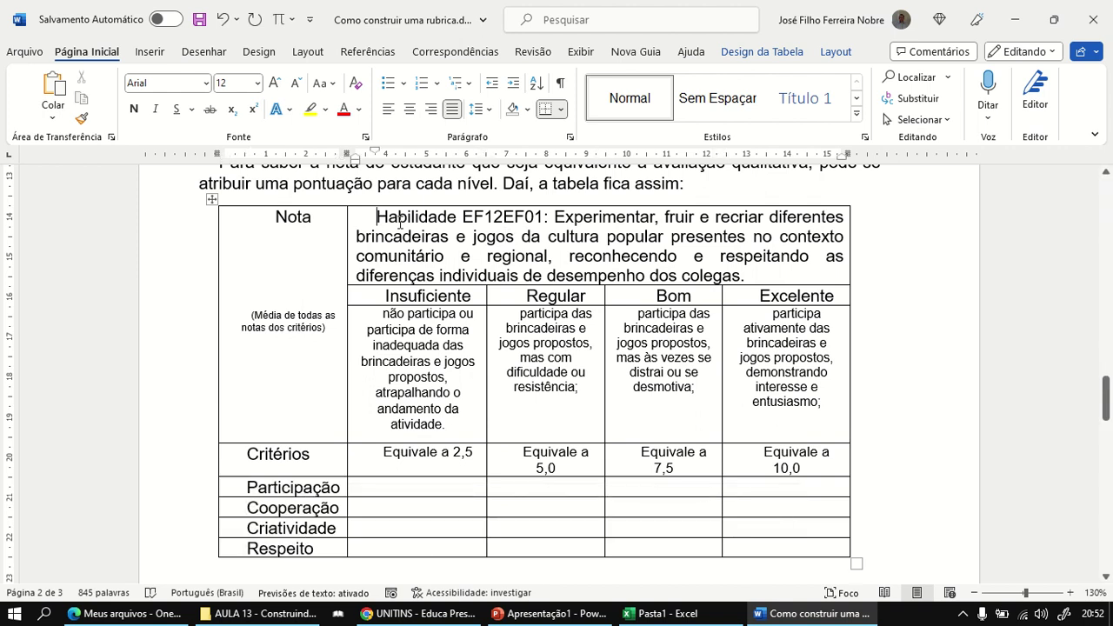
{"action": "key", "text": "BackSpace"}
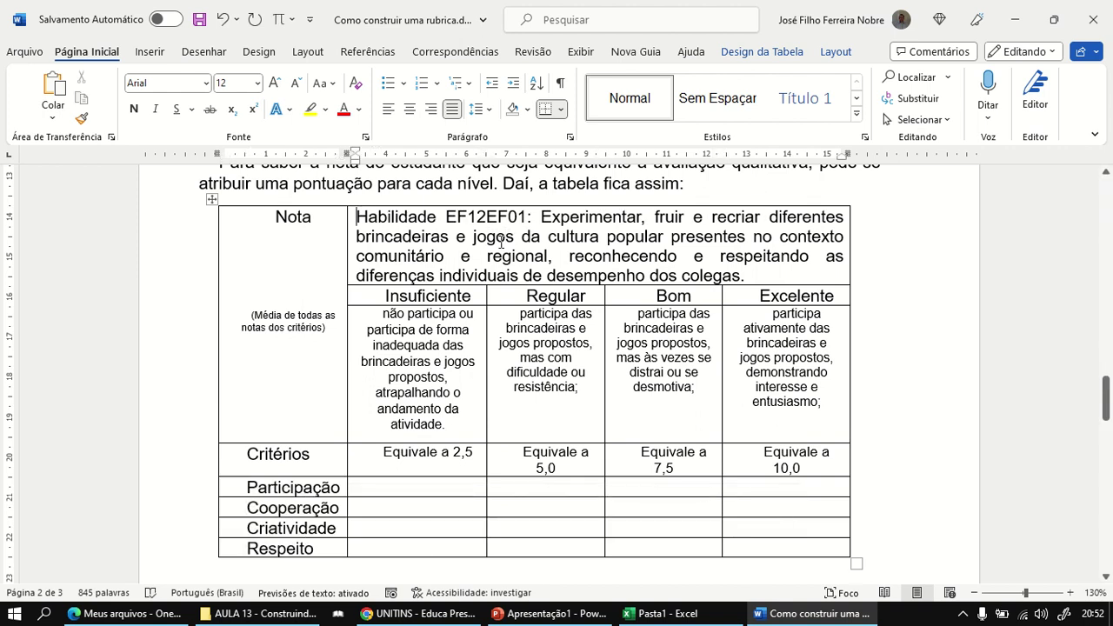
{"action": "left_click_drag", "start_coordinate": [525, 215], "coordinate": [444, 217]}
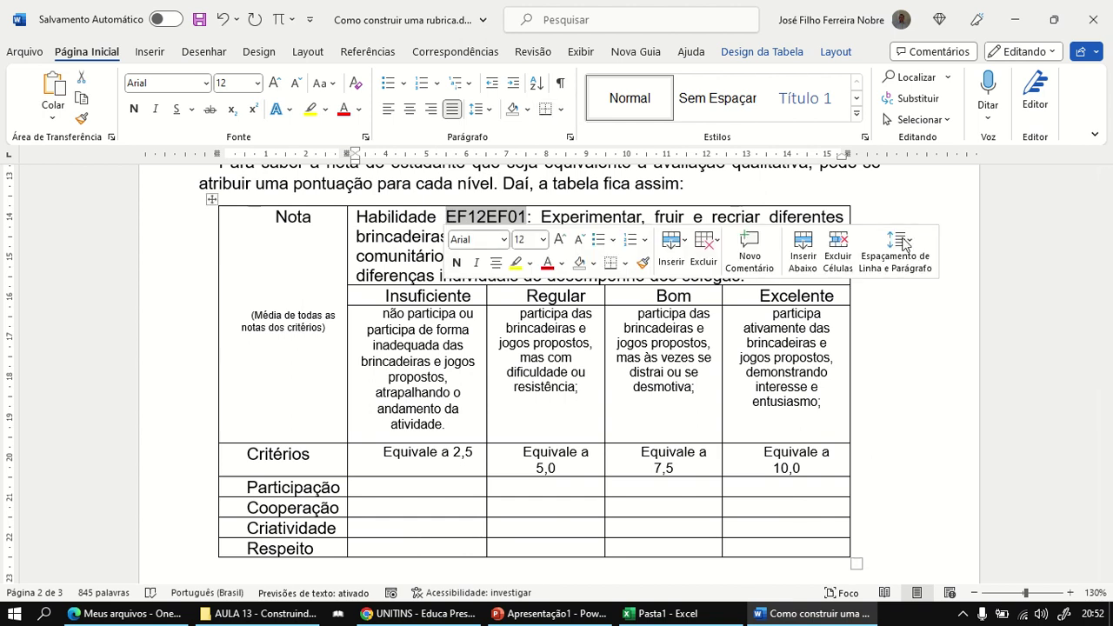
{"action": "left_click", "coordinate": [923, 198]}
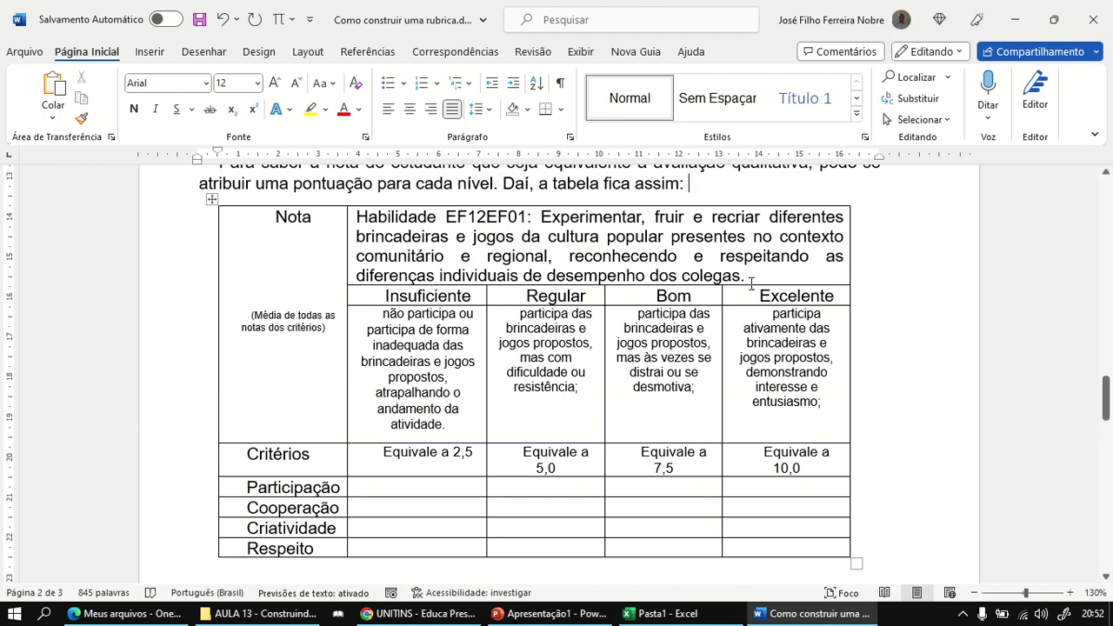
Step: Remove the first-line indent from the four description cells under Insuficiente, Regular, Bom and Excelente, and centre their text
{"action": "left_click", "coordinate": [694, 393]}
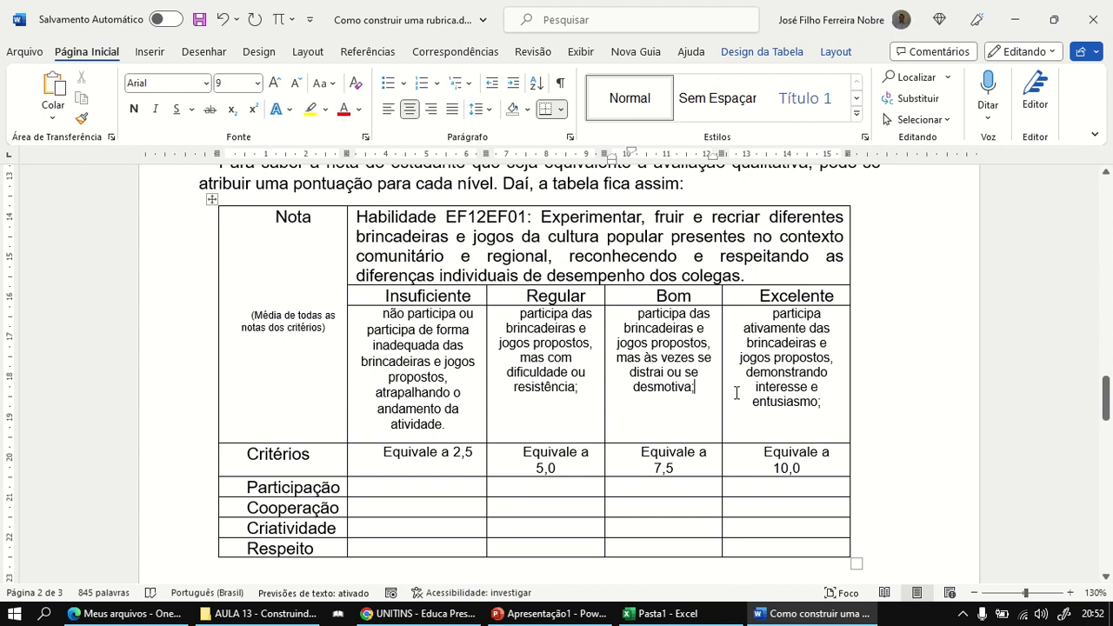
{"action": "left_click_drag", "start_coordinate": [825, 419], "coordinate": [417, 330]}
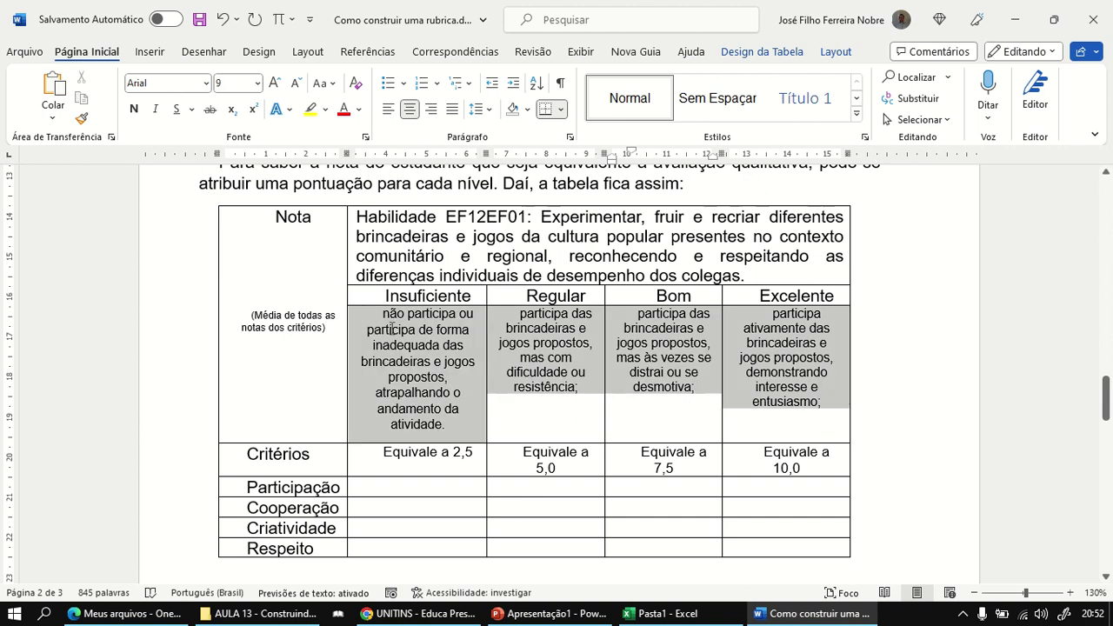
{"action": "left_click", "coordinate": [411, 111]}
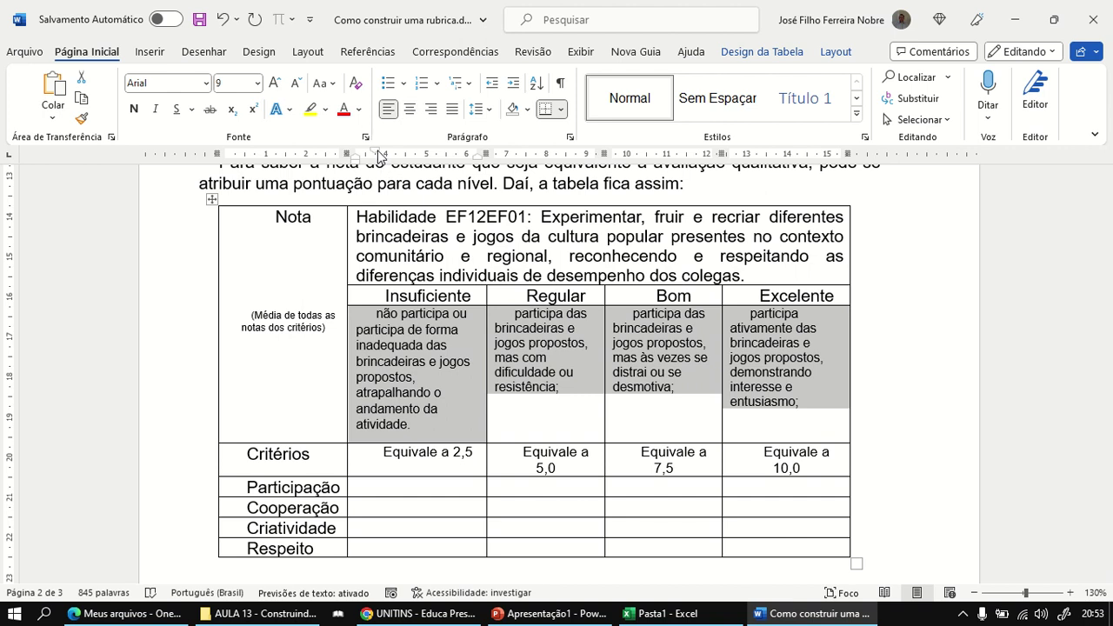
{"action": "left_click_drag", "start_coordinate": [367, 159], "coordinate": [349, 159]}
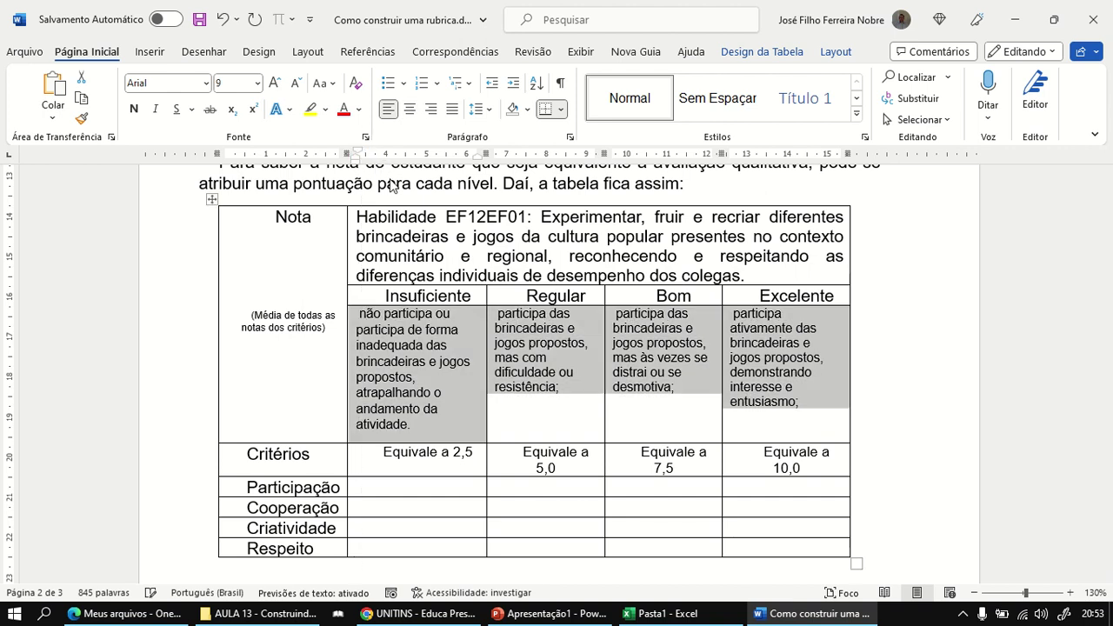
{"action": "left_click", "coordinate": [409, 109]}
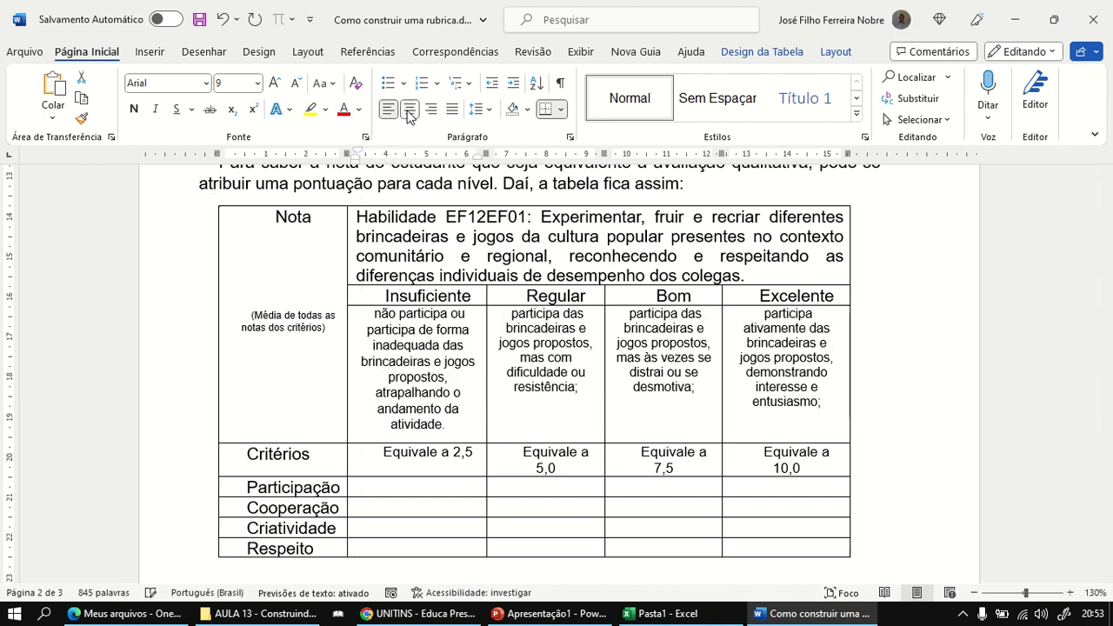
{"action": "left_click", "coordinate": [570, 409]}
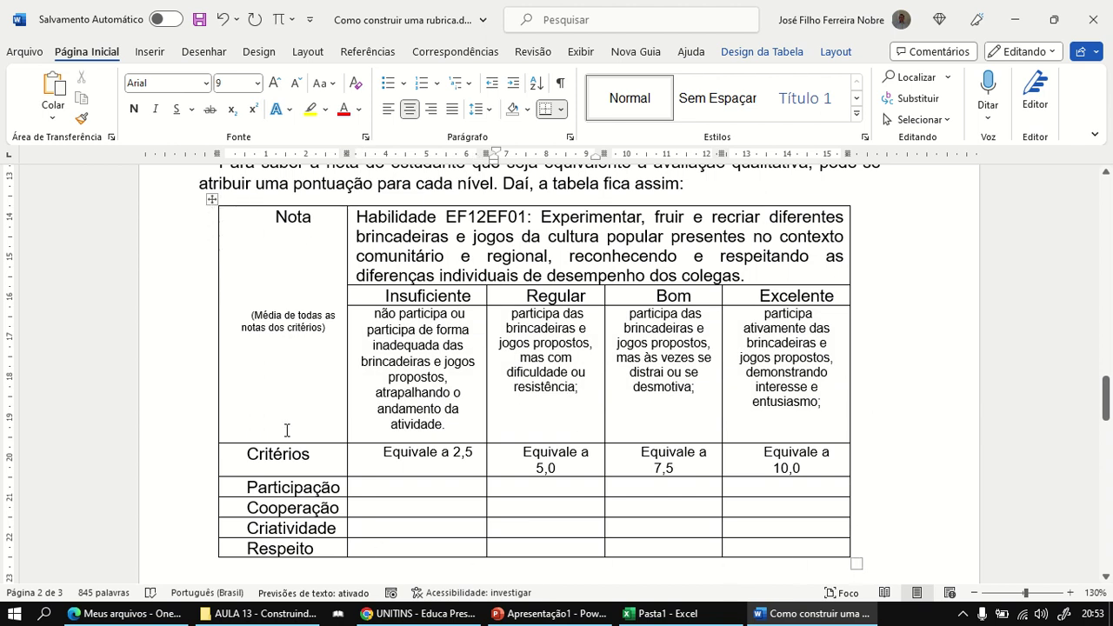
Step: Remove the first-line indent from the "Nota" heading in the table's first cell
{"action": "left_click", "coordinate": [275, 217]}
{"action": "left_click_drag", "start_coordinate": [247, 154], "coordinate": [225, 155]}
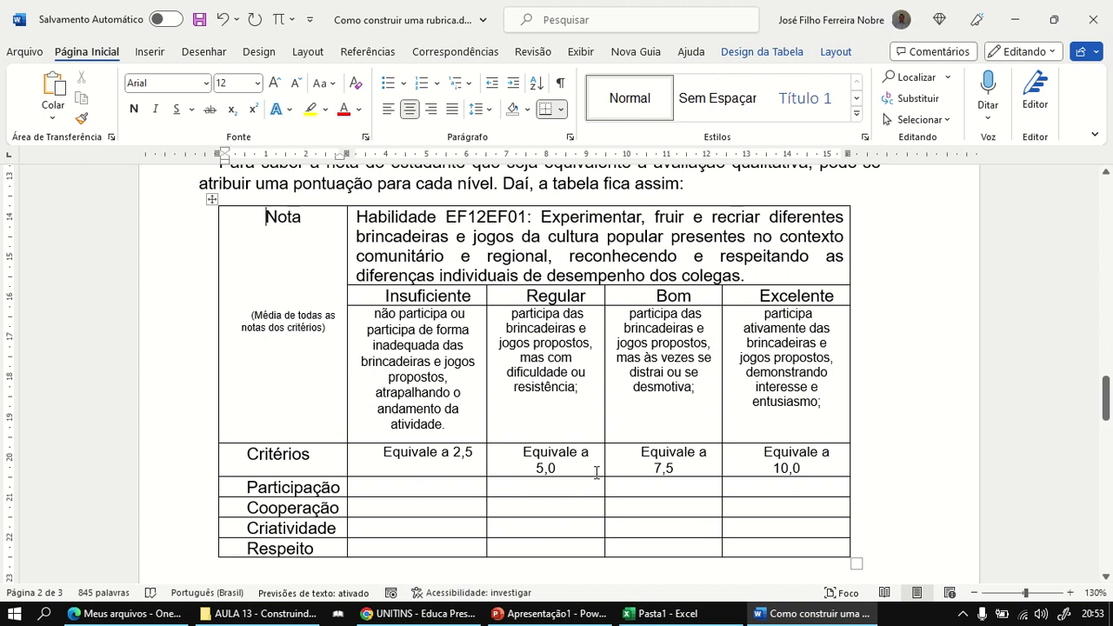
{"action": "mouse_move", "coordinate": [686, 619]}
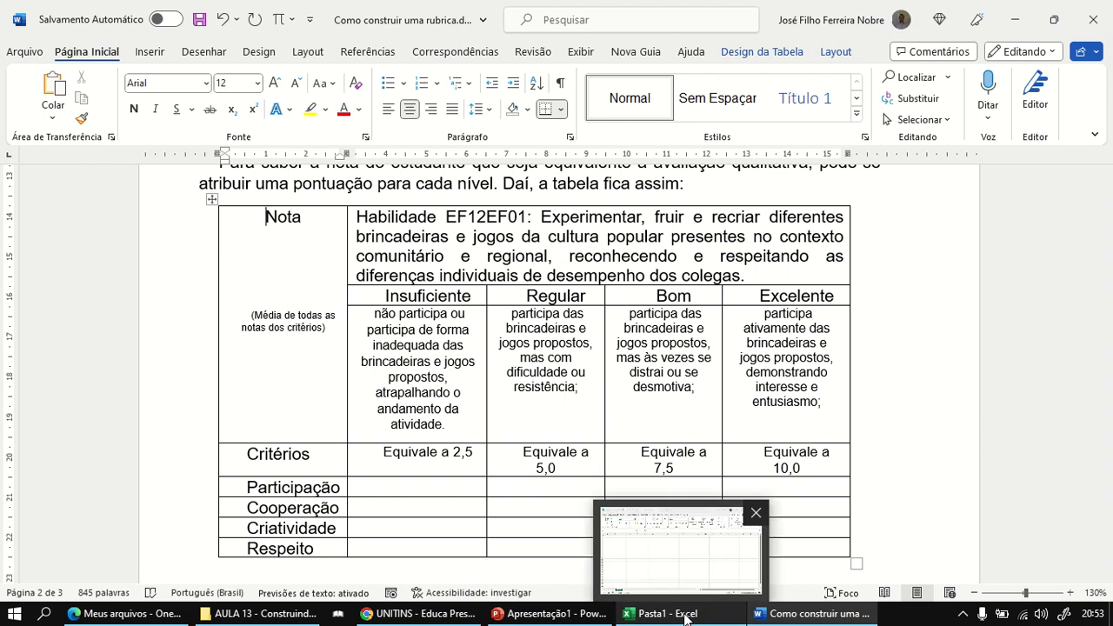
Step: Capture a rectangular screenshot of the whole rubric table and paste it into the Excel workbook Pasta1
{"action": "left_click", "coordinate": [880, 390]}
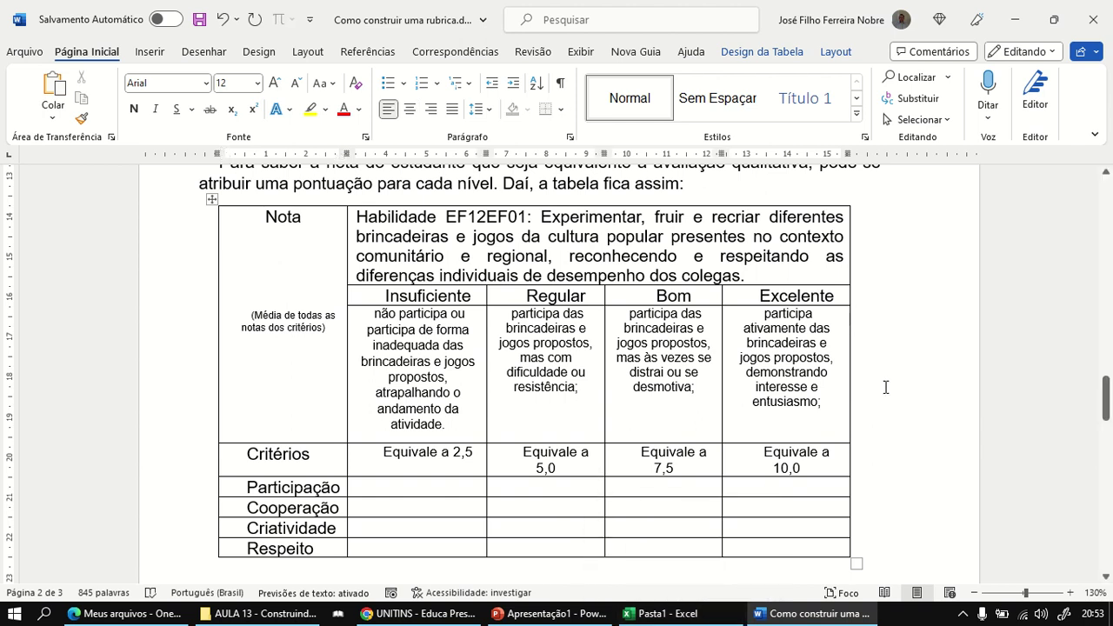
{"action": "key", "text": "super+shift+s"}
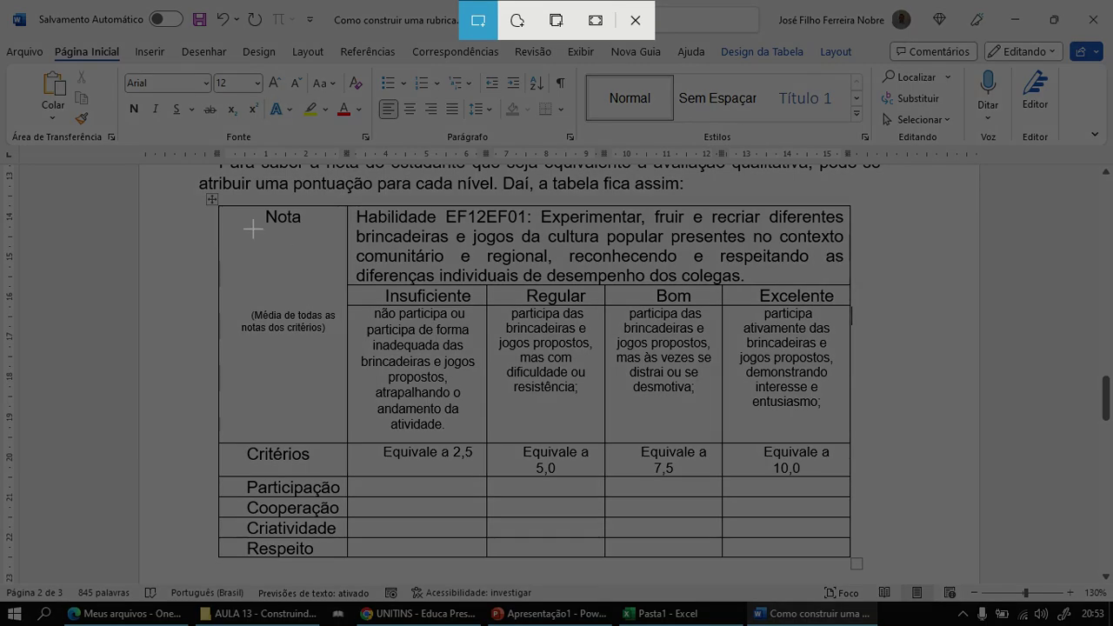
{"action": "left_click_drag", "start_coordinate": [211, 199], "coordinate": [863, 564]}
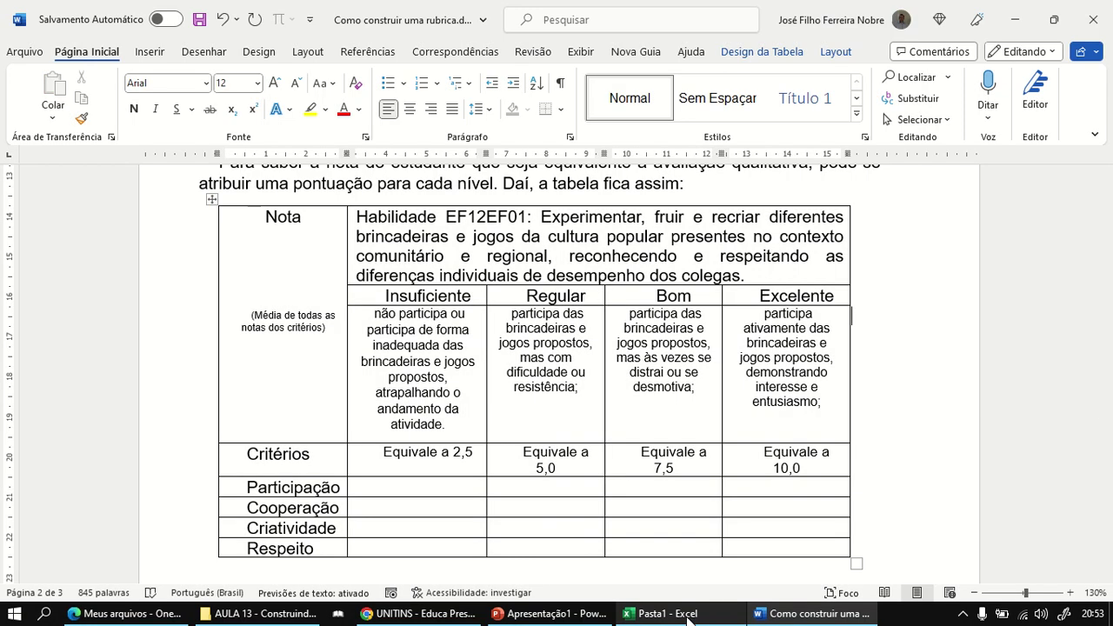
{"action": "left_click", "coordinate": [668, 614]}
{"action": "left_click", "coordinate": [629, 272]}
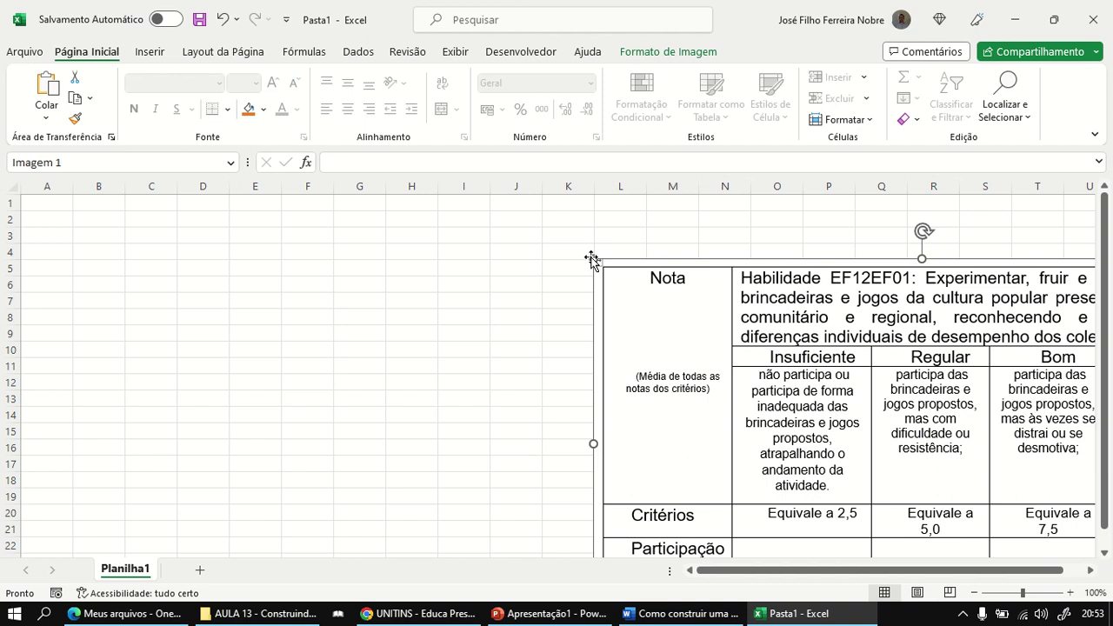
Step: Shrink the pasted table image and place it over columns L to T, from about row 2 to row 17
{"action": "left_click", "coordinate": [535, 283]}
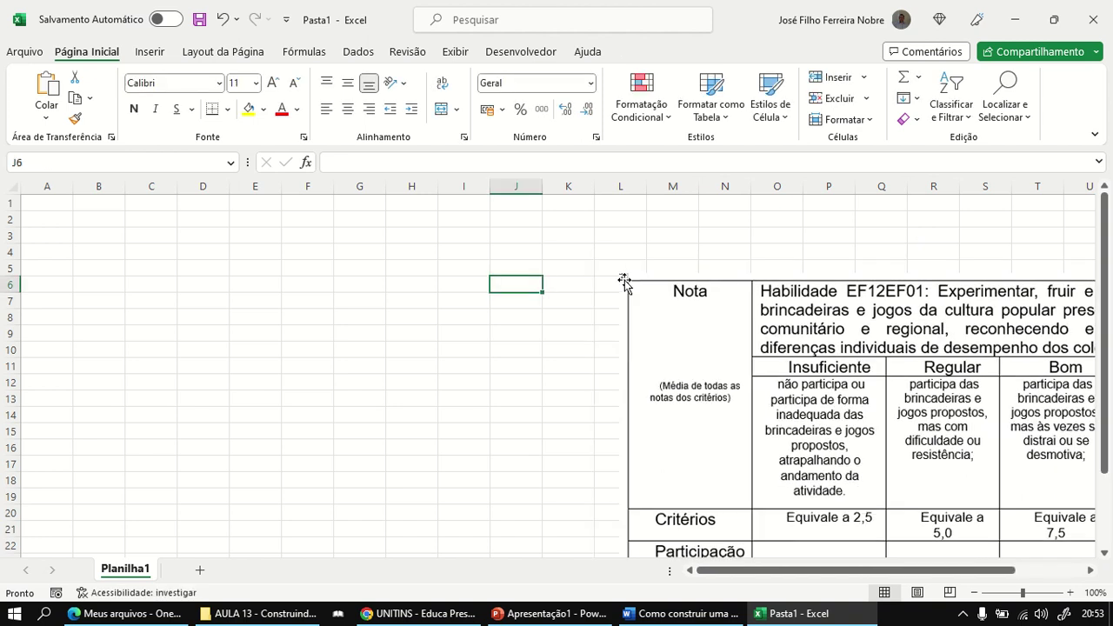
{"action": "left_click_drag", "start_coordinate": [622, 275], "coordinate": [736, 355]}
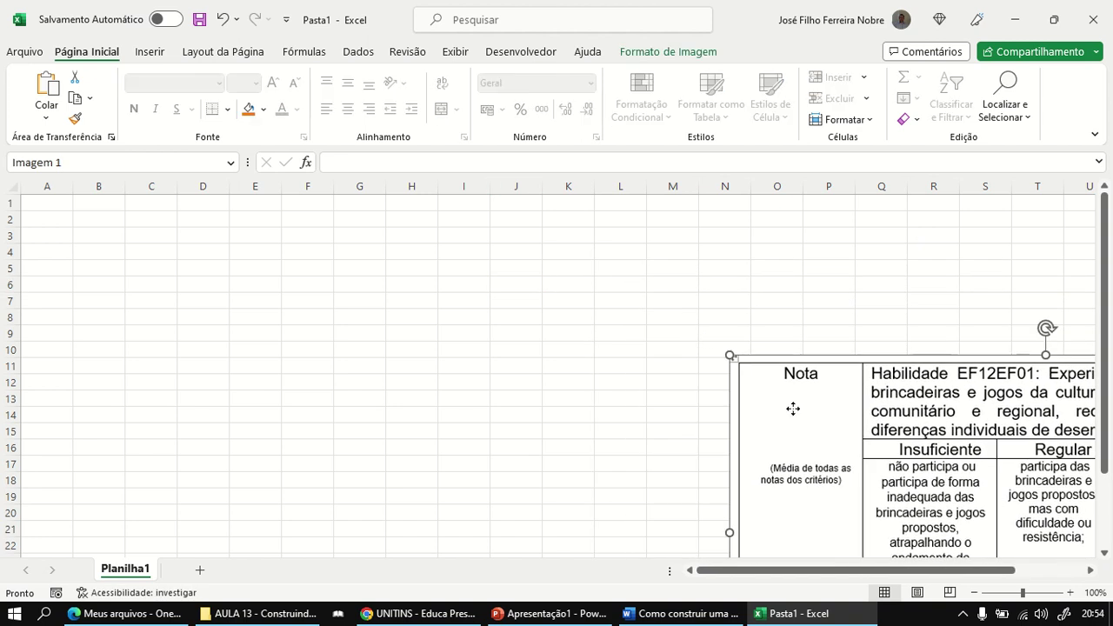
{"action": "left_click_drag", "start_coordinate": [790, 405], "coordinate": [390, 267]}
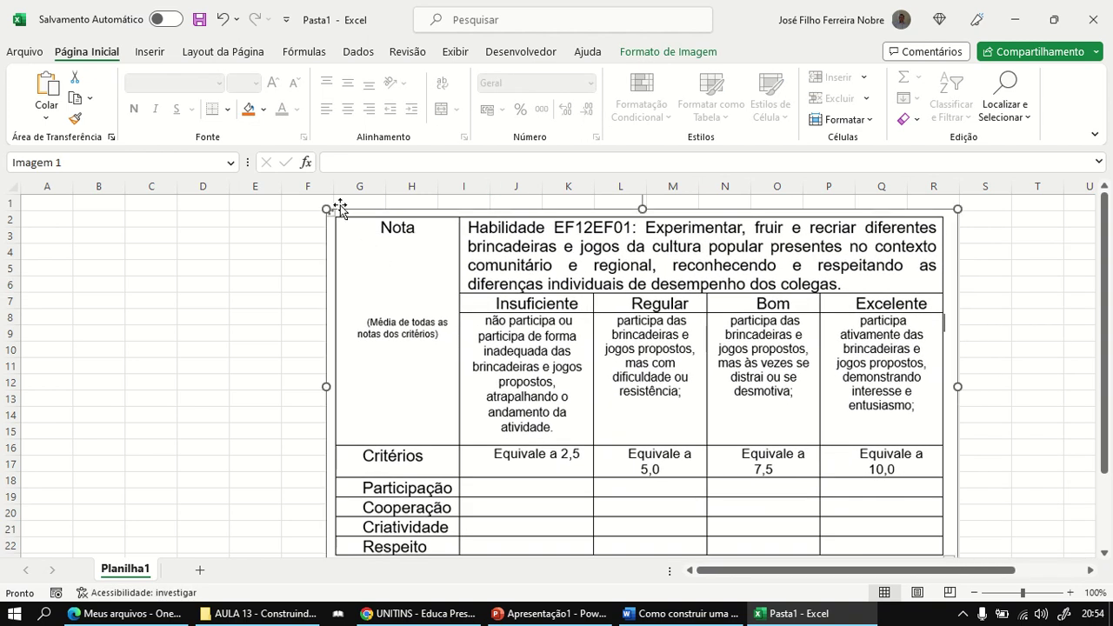
{"action": "left_click_drag", "start_coordinate": [322, 206], "coordinate": [507, 311]}
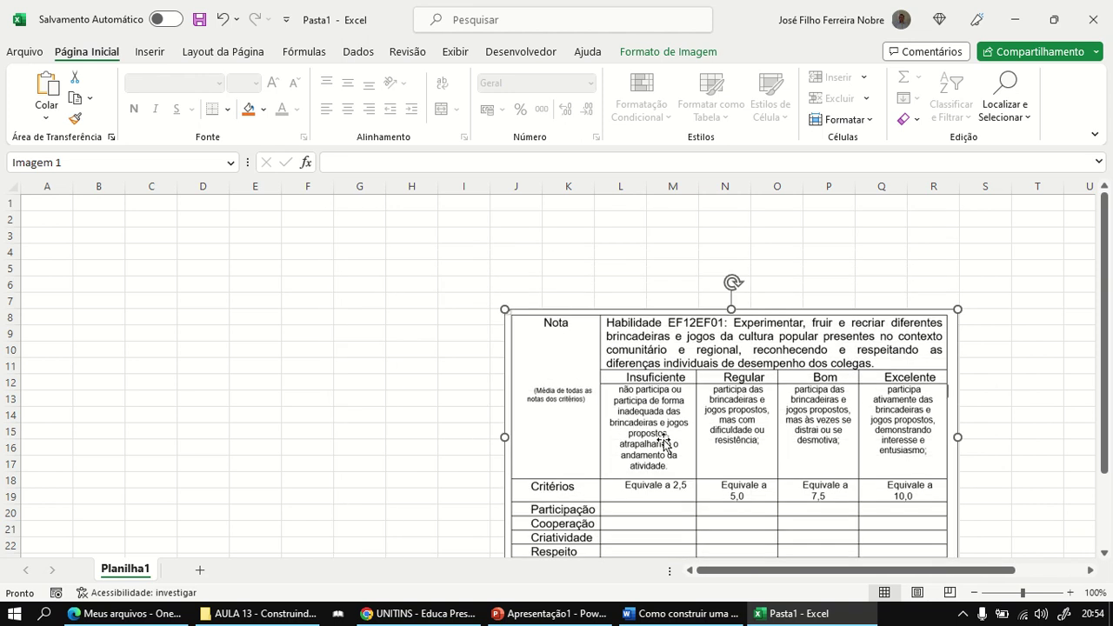
{"action": "left_click_drag", "start_coordinate": [665, 444], "coordinate": [774, 337]}
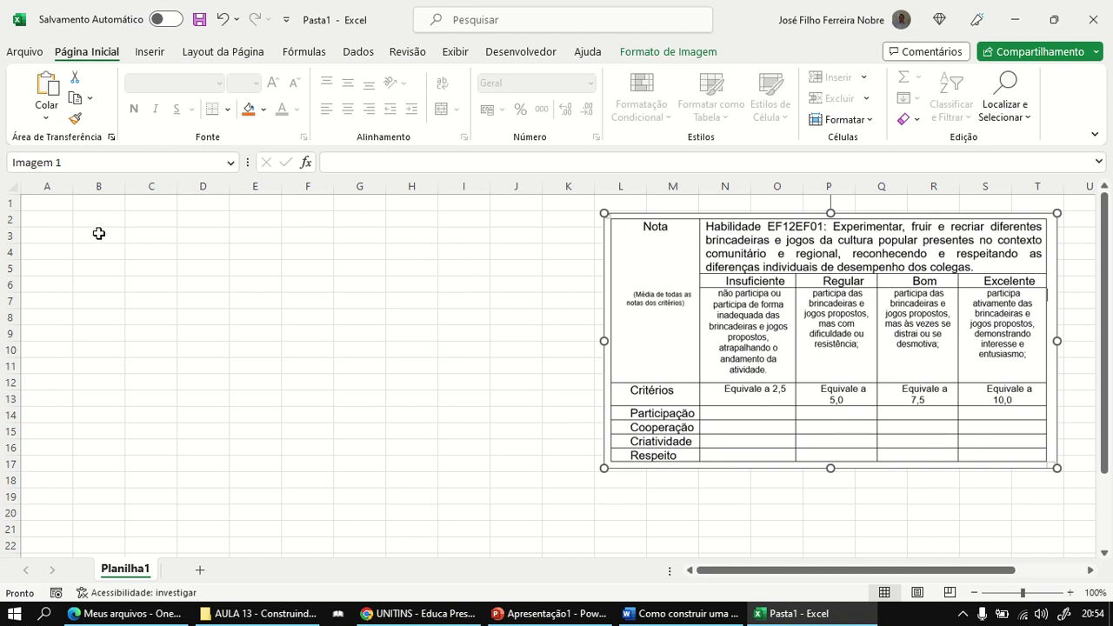
Step: Apply all borders to the range B3:F10 to form the grid of the new table
{"action": "left_click_drag", "start_coordinate": [98, 233], "coordinate": [291, 241]}
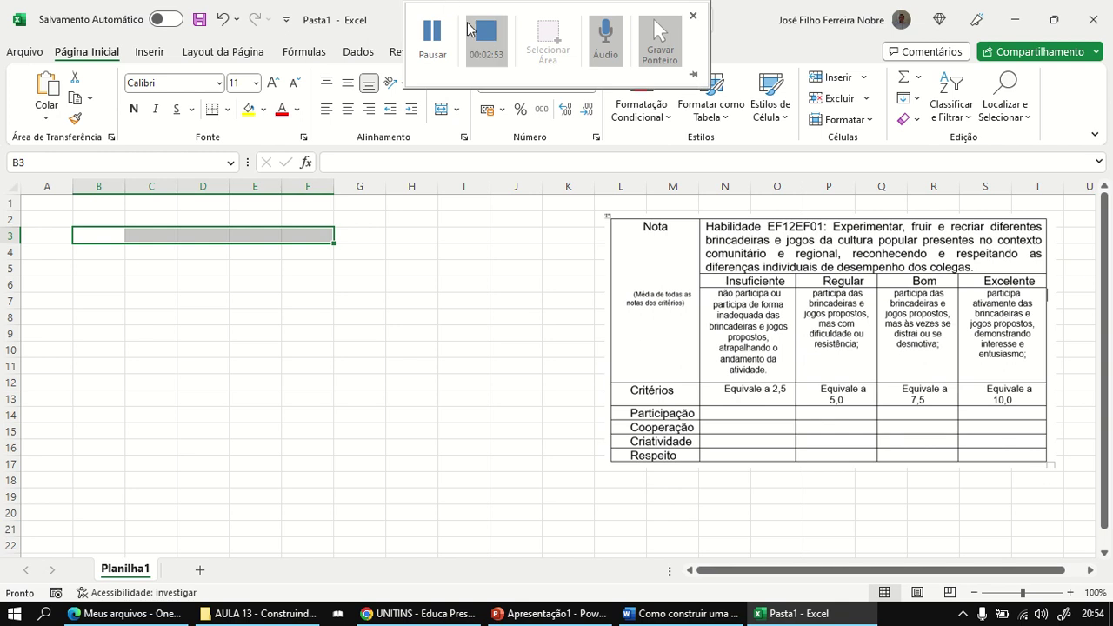
{"action": "left_click", "coordinate": [469, 30]}
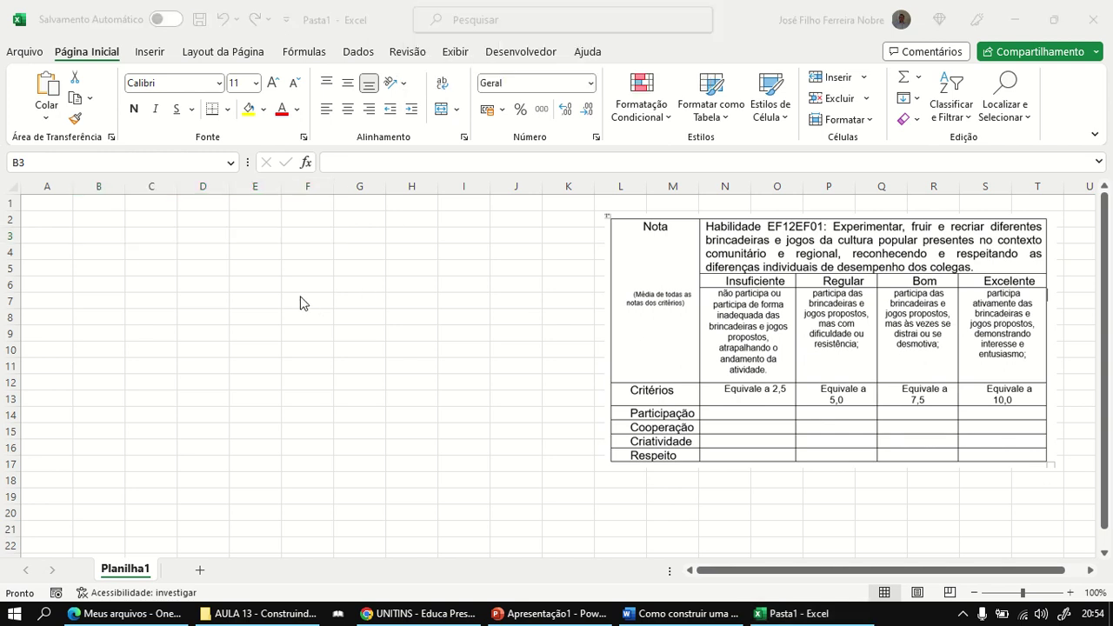
{"action": "left_click", "coordinate": [103, 217]}
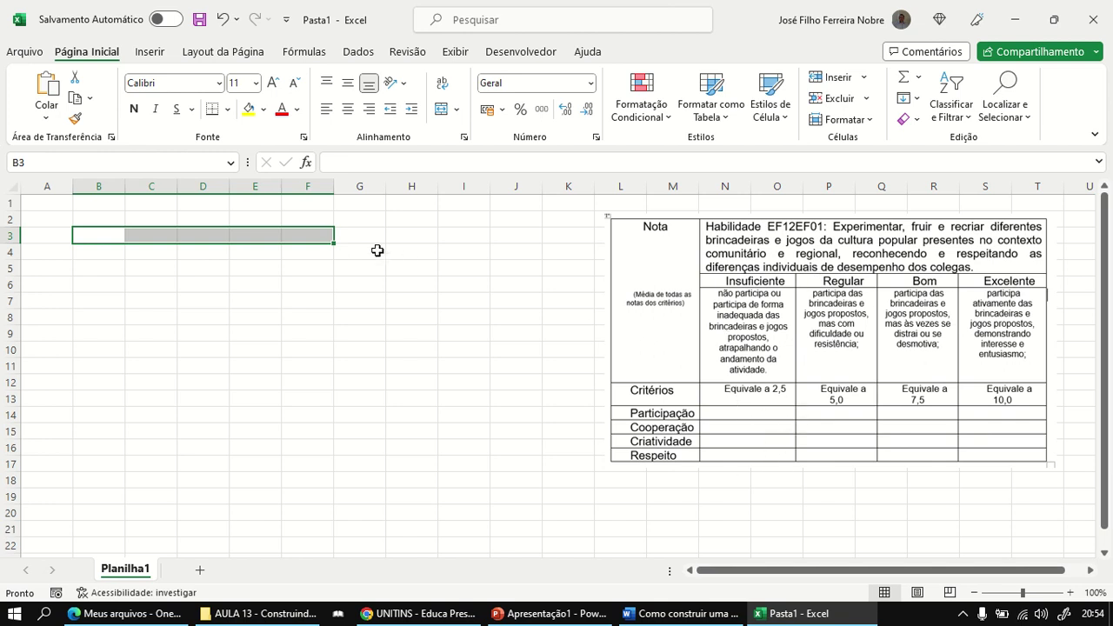
{"action": "left_click_drag", "start_coordinate": [332, 242], "coordinate": [332, 357]}
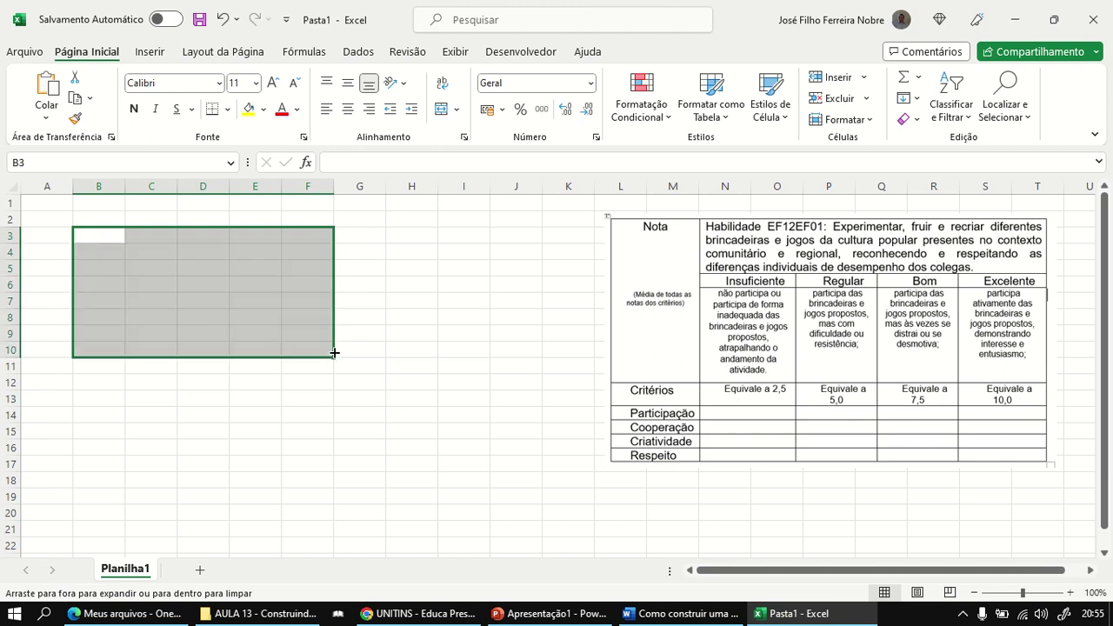
{"action": "left_click", "coordinate": [227, 110]}
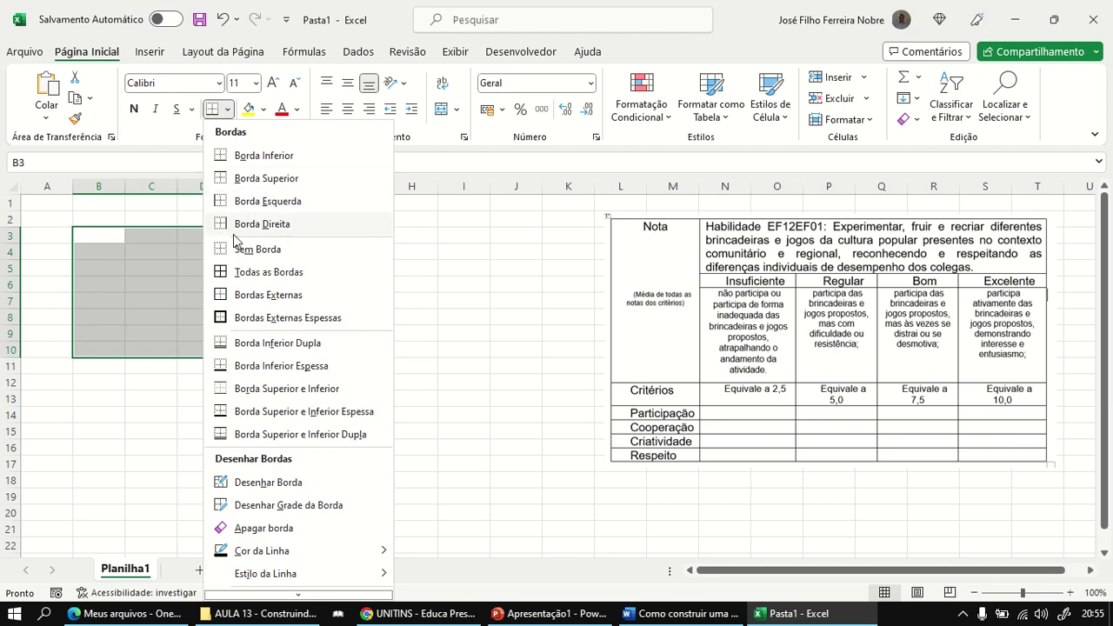
{"action": "left_click", "coordinate": [224, 275]}
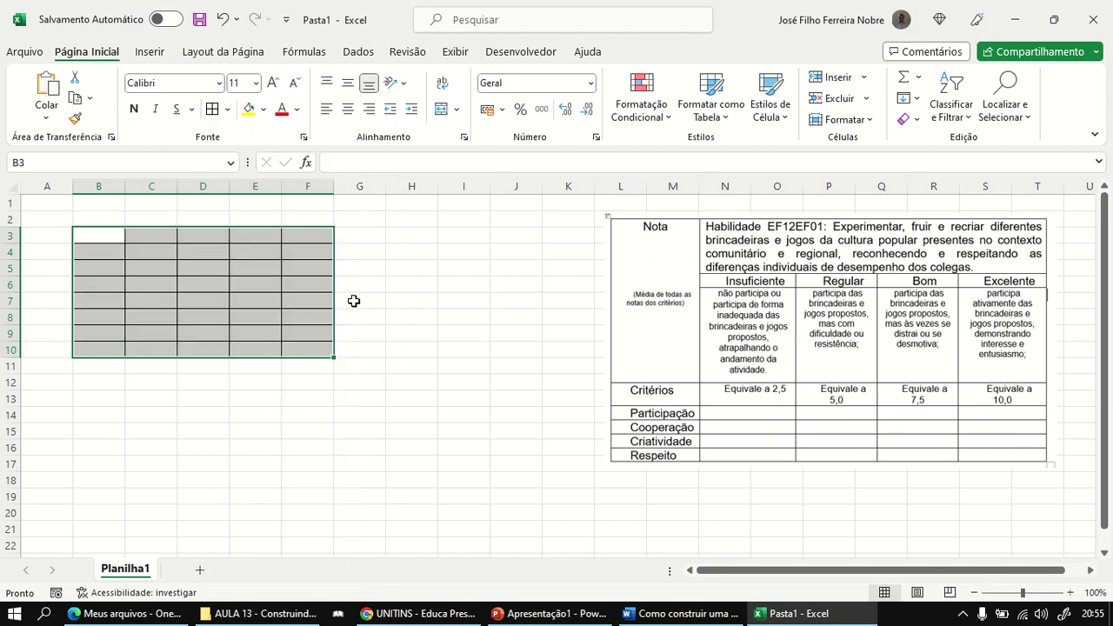
{"action": "left_click", "coordinate": [399, 291]}
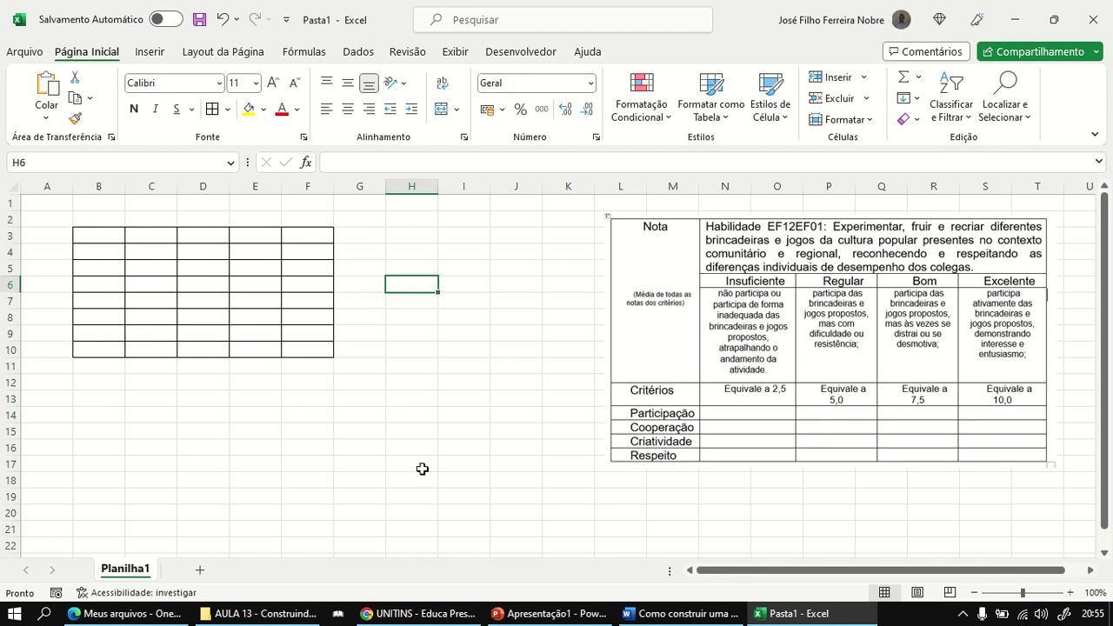
Step: Copy the labels Critérios to Respeito from the Word table into B6:B10 with destination formatting, and widen column B to fit them
{"action": "left_click", "coordinate": [658, 614]}
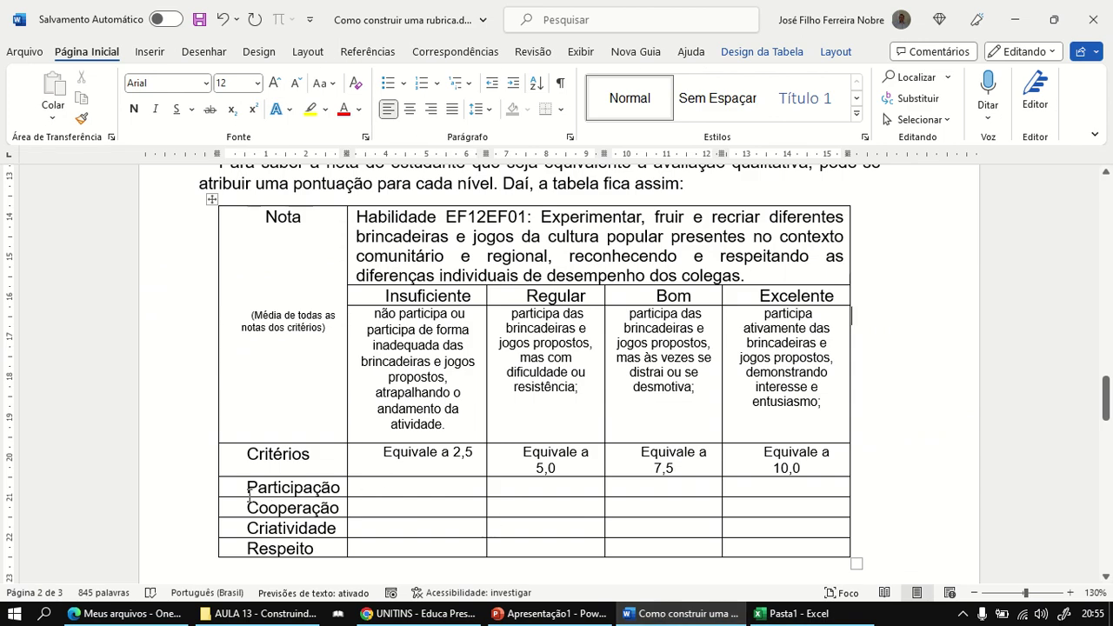
{"action": "left_click_drag", "start_coordinate": [243, 452], "coordinate": [326, 550]}
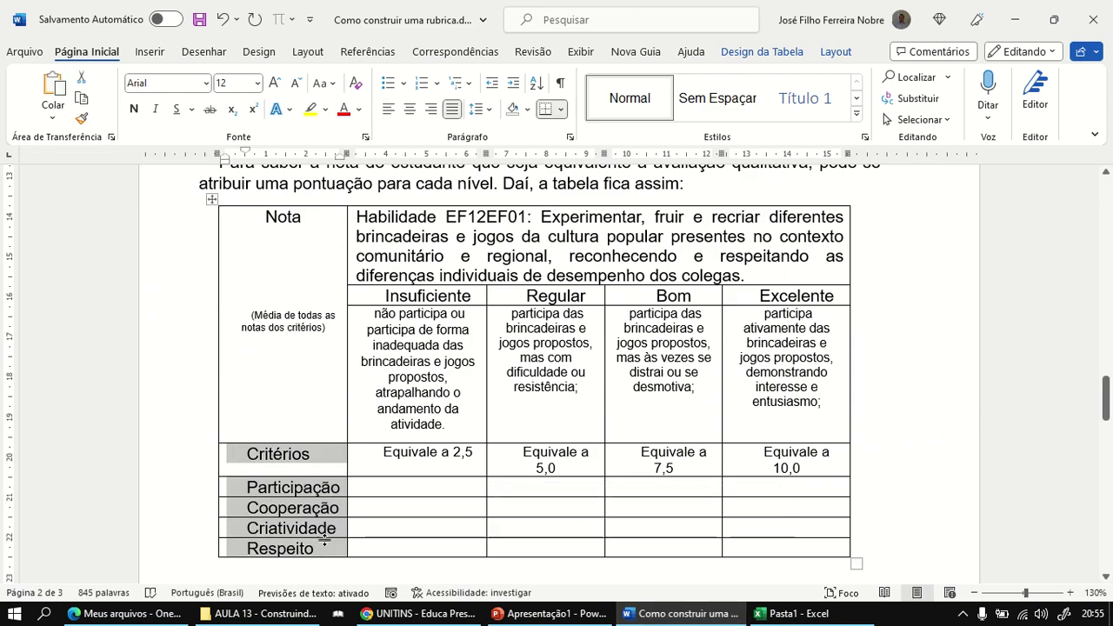
{"action": "left_click", "coordinate": [320, 536]}
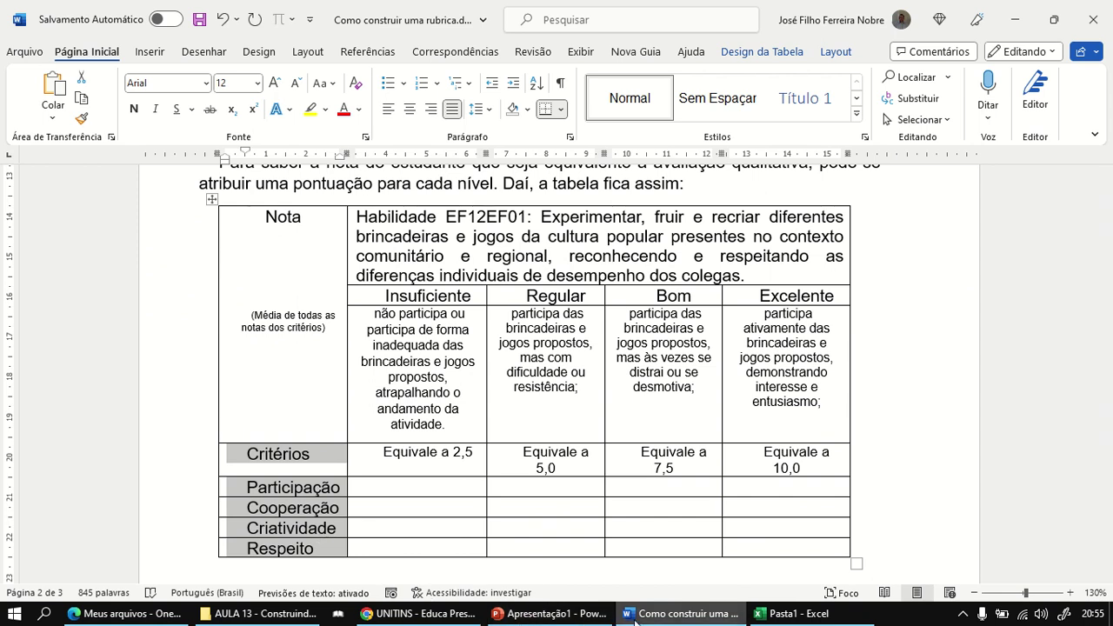
{"action": "left_click", "coordinate": [774, 614]}
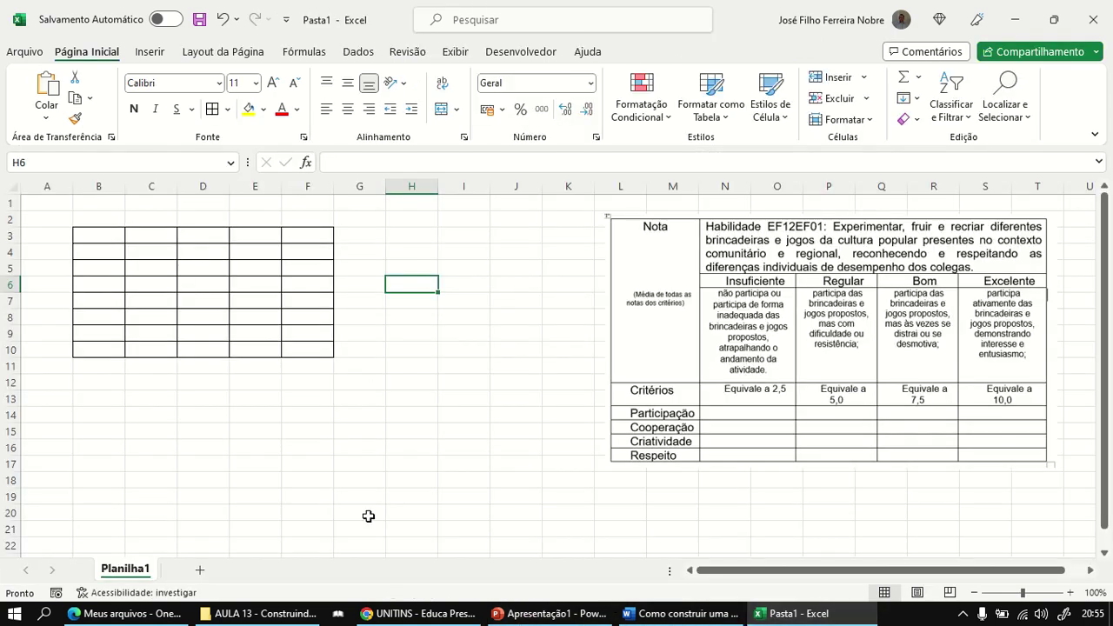
{"action": "left_click", "coordinate": [84, 285]}
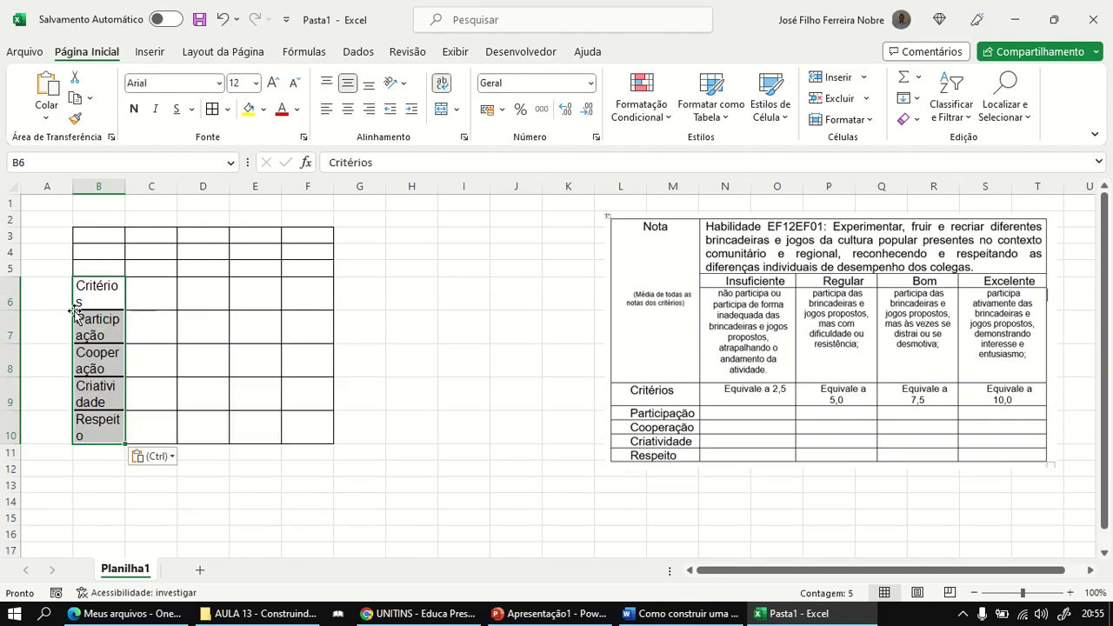
{"action": "left_click", "coordinate": [171, 456]}
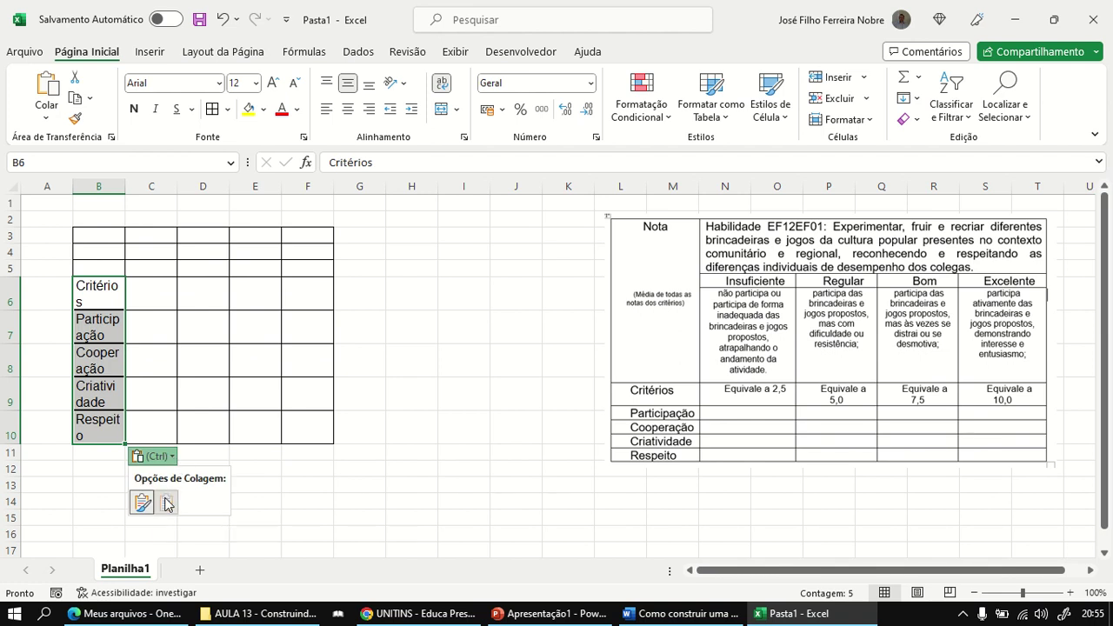
{"action": "left_click", "coordinate": [165, 503]}
{"action": "left_click", "coordinate": [179, 421]}
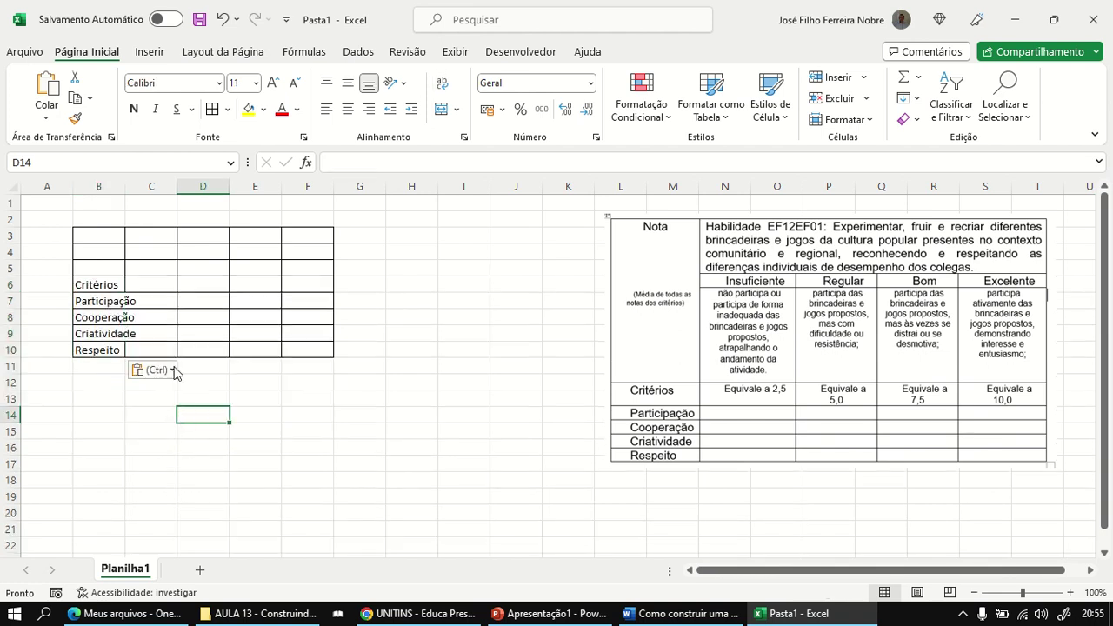
{"action": "left_click_drag", "start_coordinate": [124, 189], "coordinate": [139, 192]}
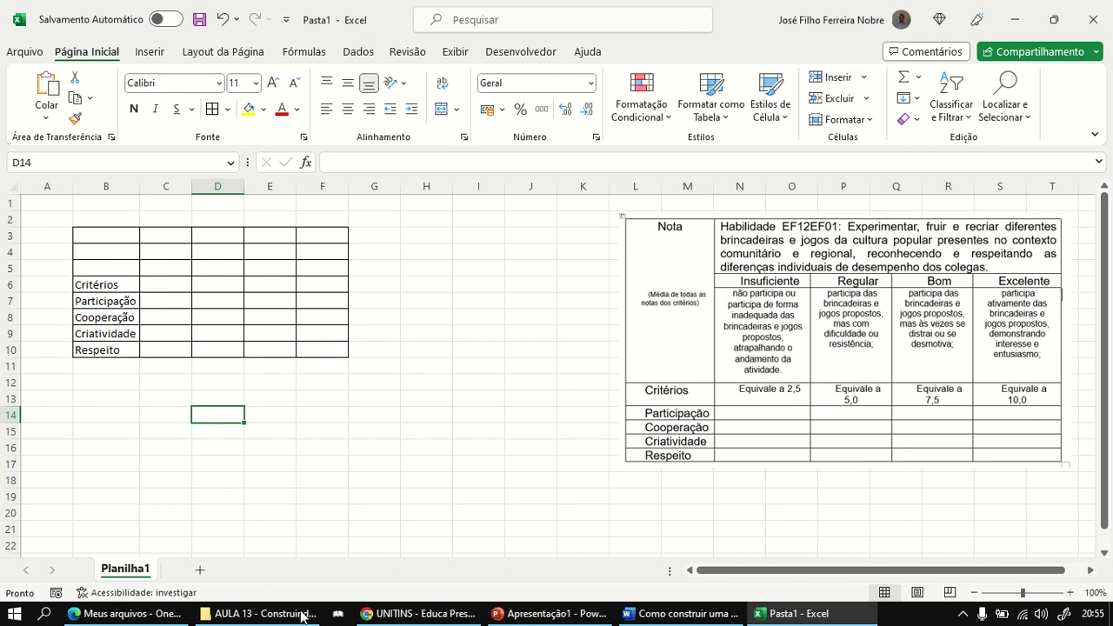
Step: Copy the four "Equivale a" cells (2,5, 5,0, 7,5 and 10,0) from the Word table into C6:F6 using destination formatting
{"action": "left_click", "coordinate": [657, 613]}
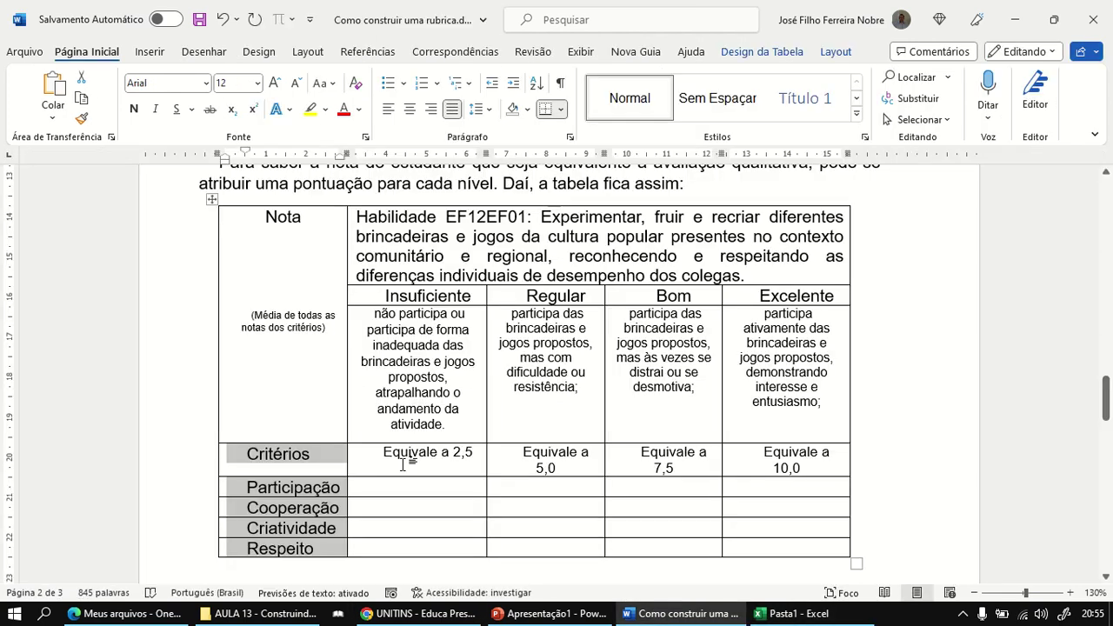
{"action": "left_click_drag", "start_coordinate": [380, 455], "coordinate": [782, 469]}
{"action": "key", "text": "ctrl+c"}
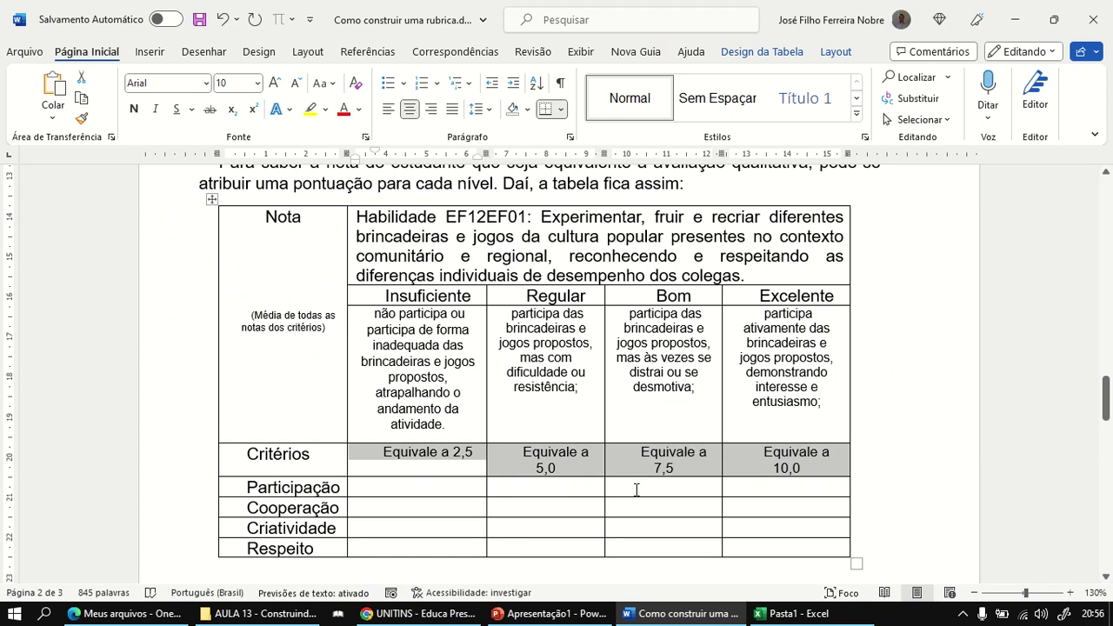
{"action": "left_click", "coordinate": [787, 614]}
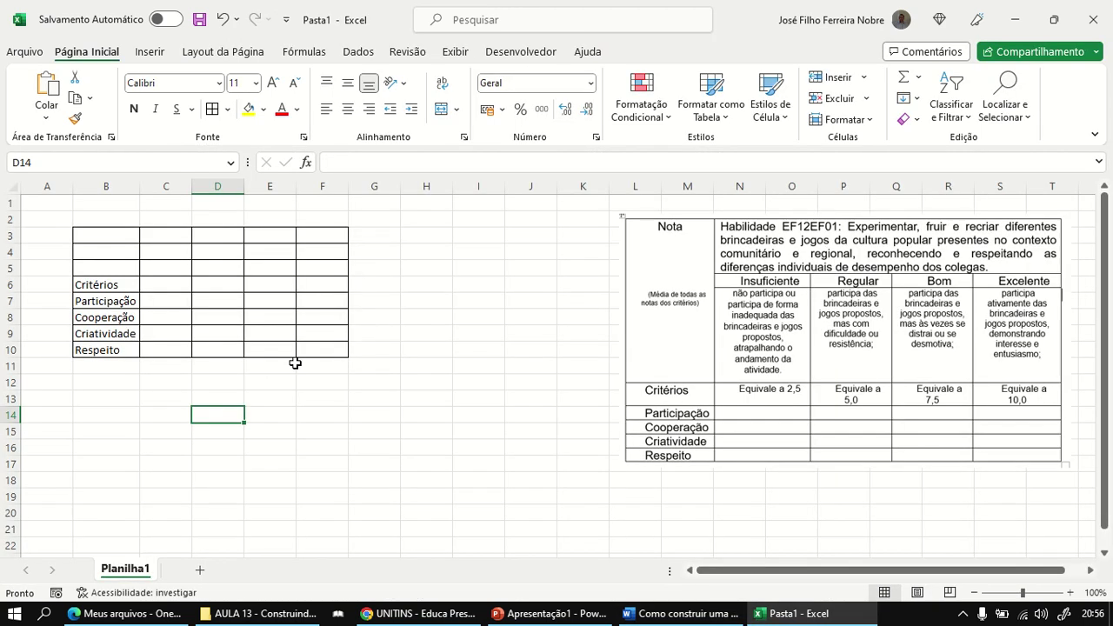
{"action": "left_click", "coordinate": [161, 286]}
{"action": "key", "text": "ctrl+v"}
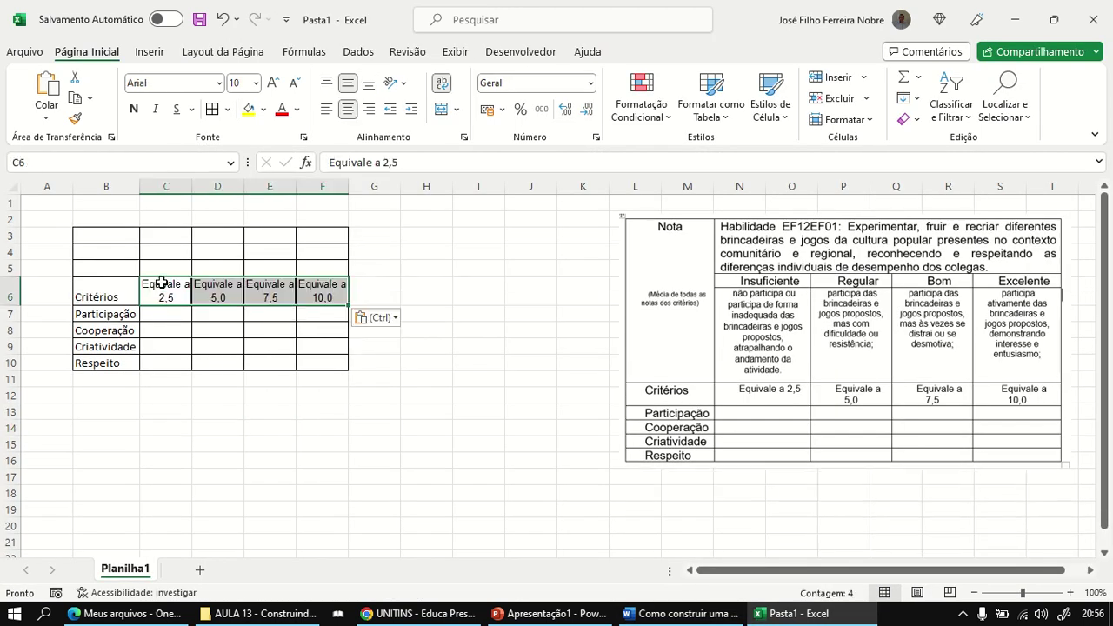
{"action": "left_click", "coordinate": [380, 318]}
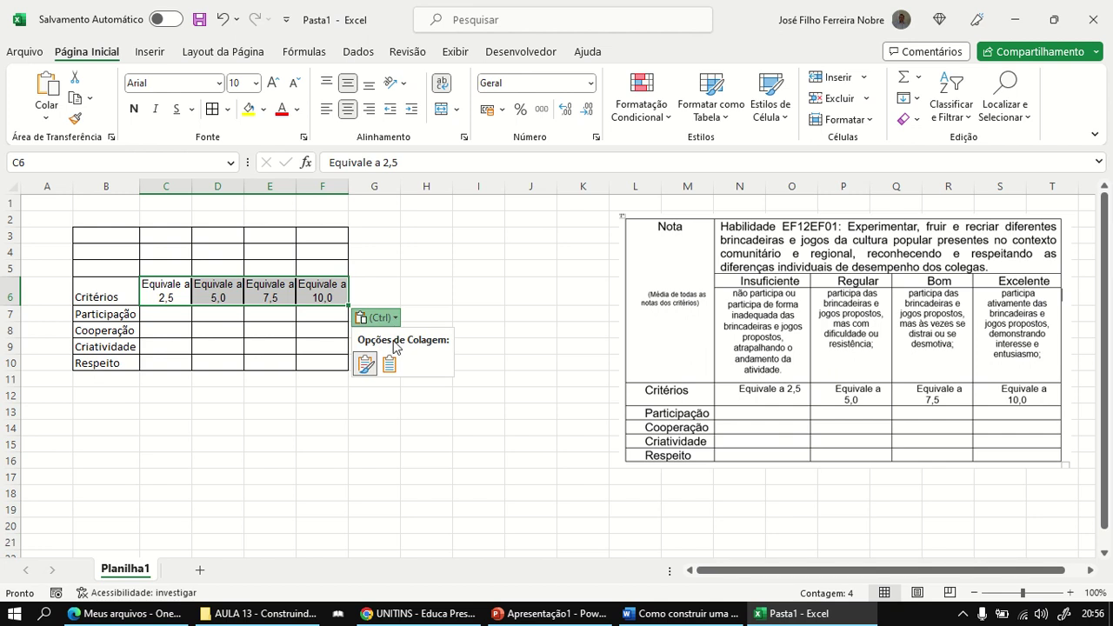
{"action": "left_click", "coordinate": [389, 363]}
{"action": "left_click", "coordinate": [441, 289]}
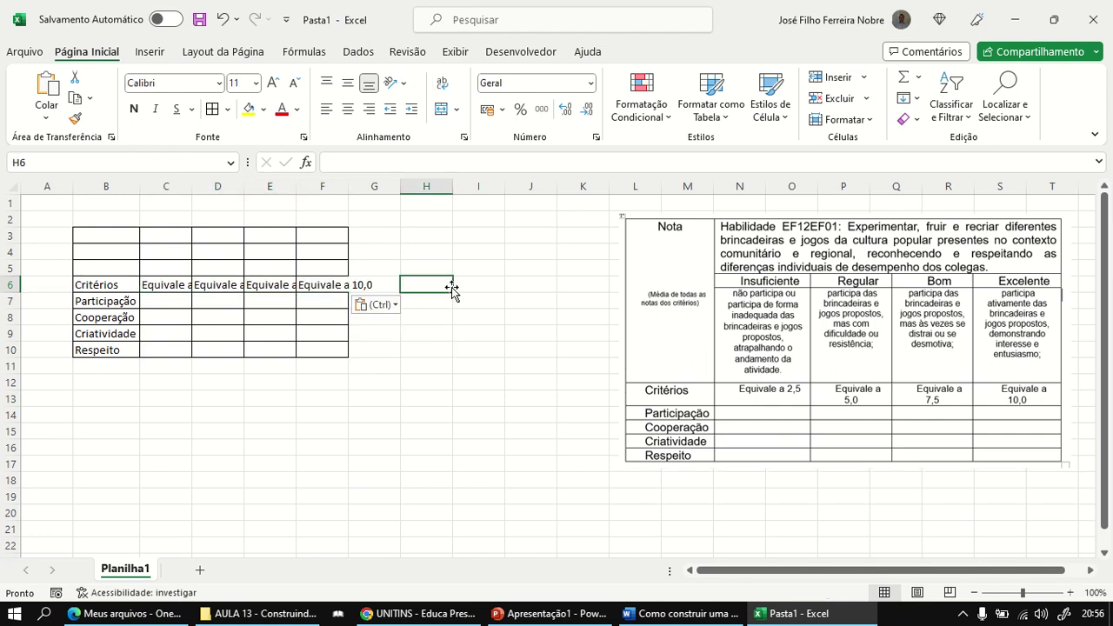
Step: Autofit the widths of columns C to F to their "Equivale a" entries
{"action": "double_click", "coordinate": [348, 186]}
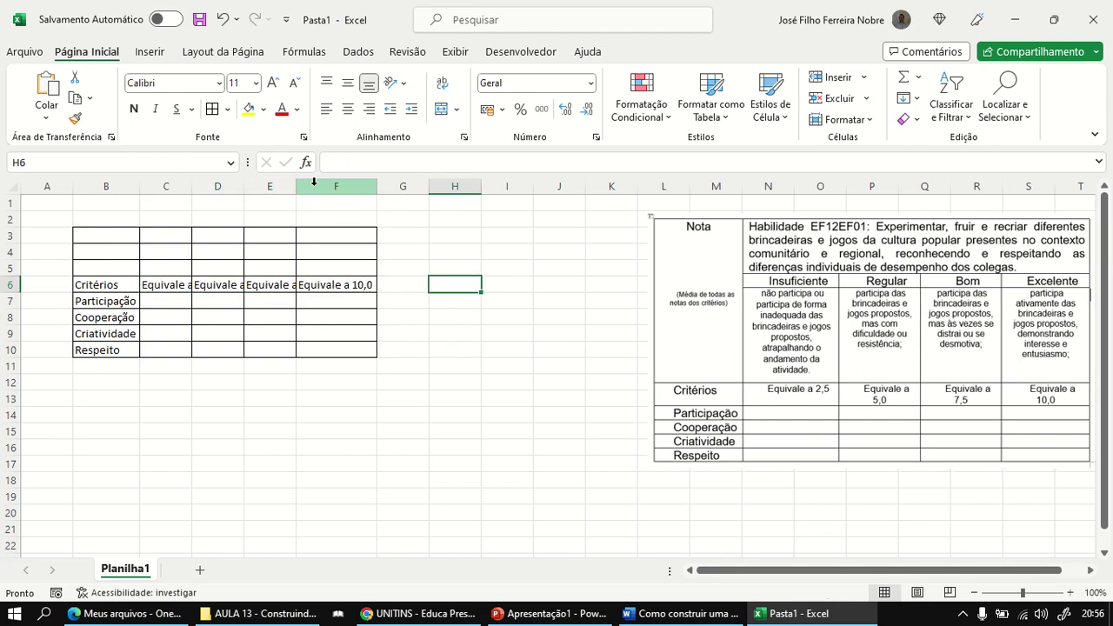
{"action": "double_click", "coordinate": [296, 185]}
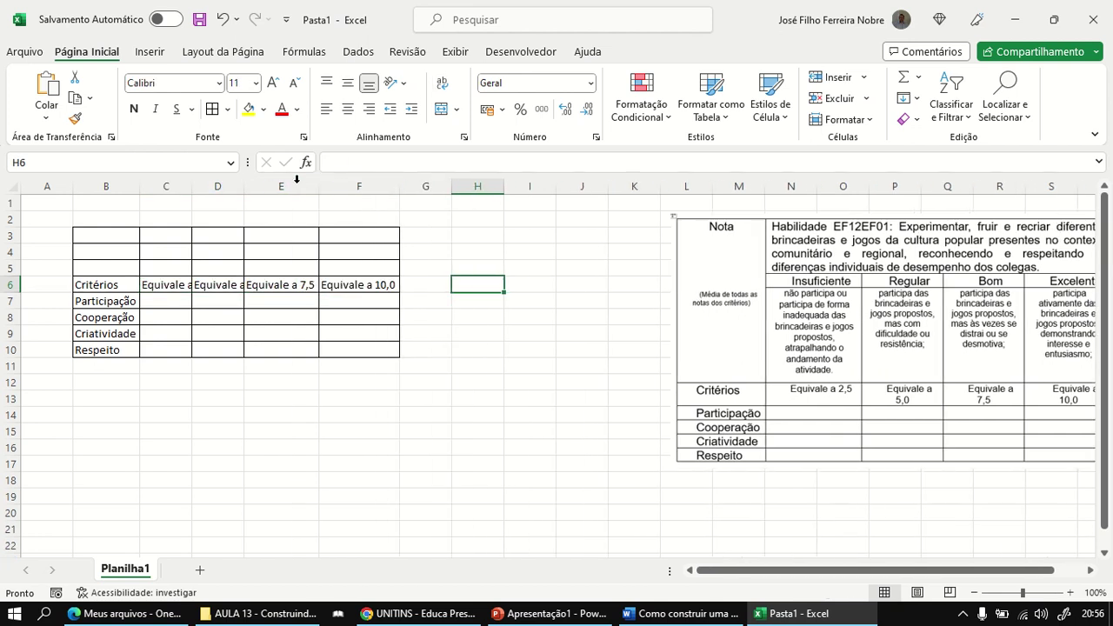
{"action": "double_click", "coordinate": [242, 185]}
{"action": "double_click", "coordinate": [191, 186]}
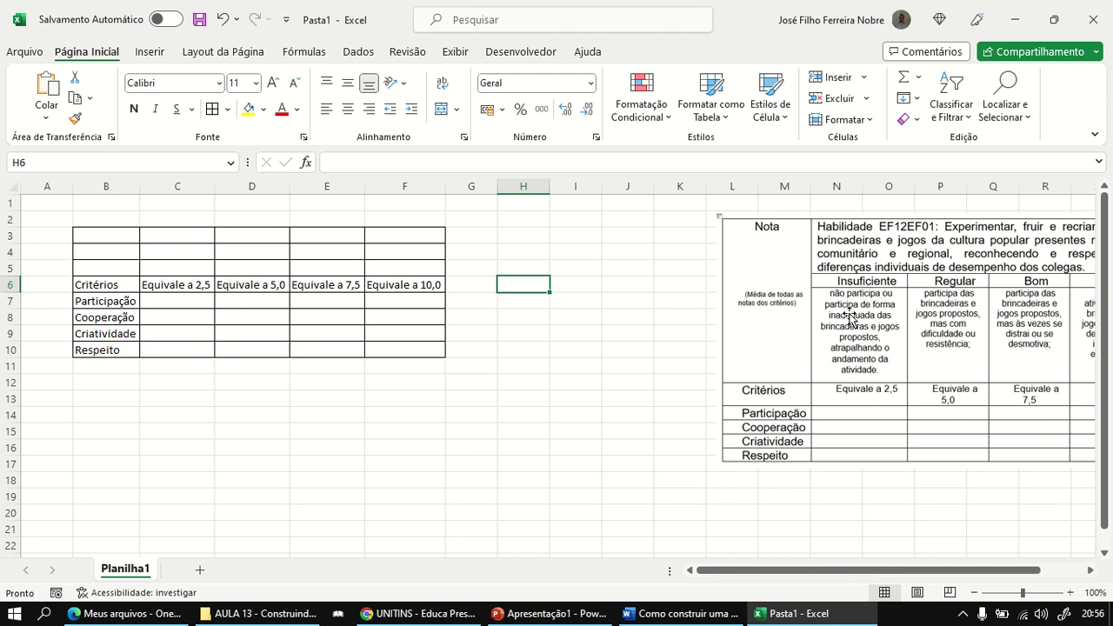
Step: Copy the headings Insuficiente to Excelente and their descriptions from the Word table into C4:F5 using destination formatting
{"action": "left_click", "coordinate": [687, 613]}
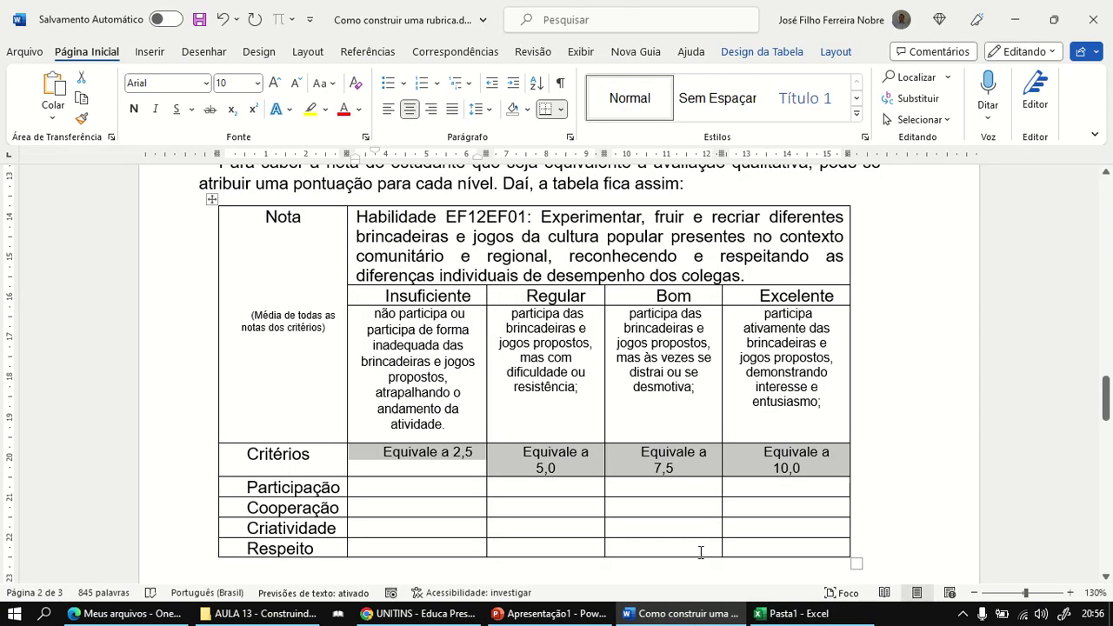
{"action": "left_click_drag", "start_coordinate": [364, 313], "coordinate": [761, 417]}
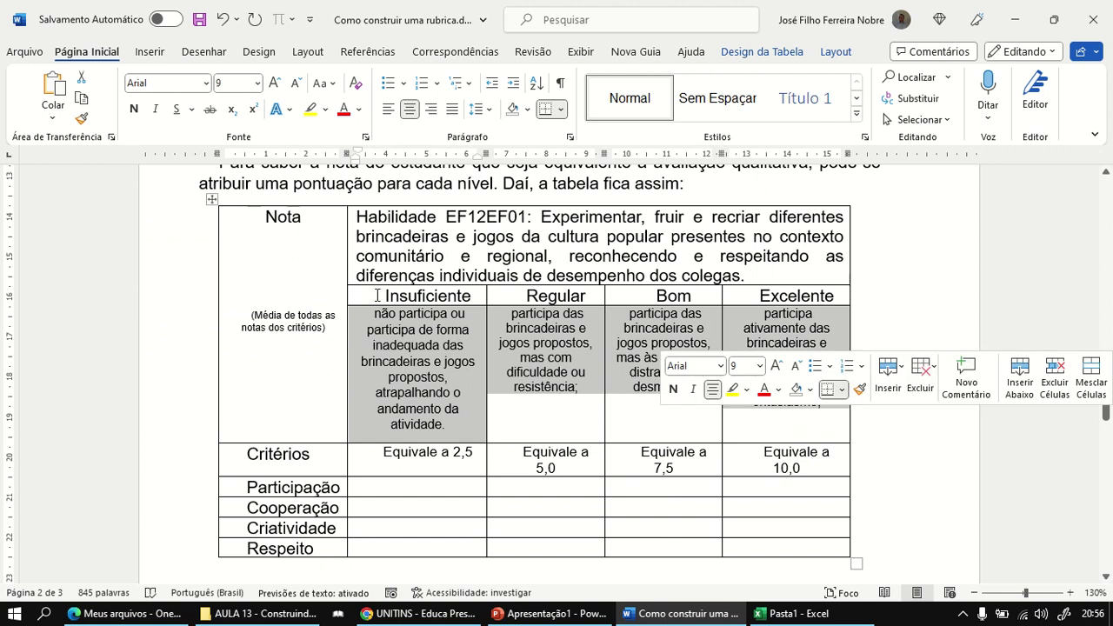
{"action": "left_click_drag", "start_coordinate": [377, 296], "coordinate": [752, 402]}
{"action": "key", "text": "ctrl+c"}
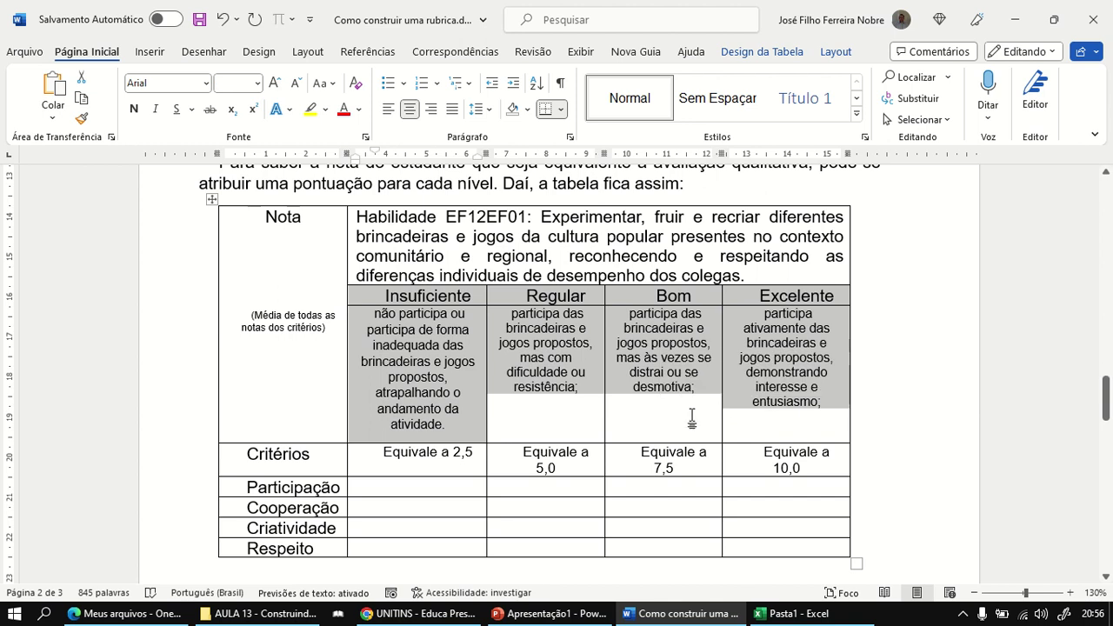
{"action": "left_click", "coordinate": [787, 613]}
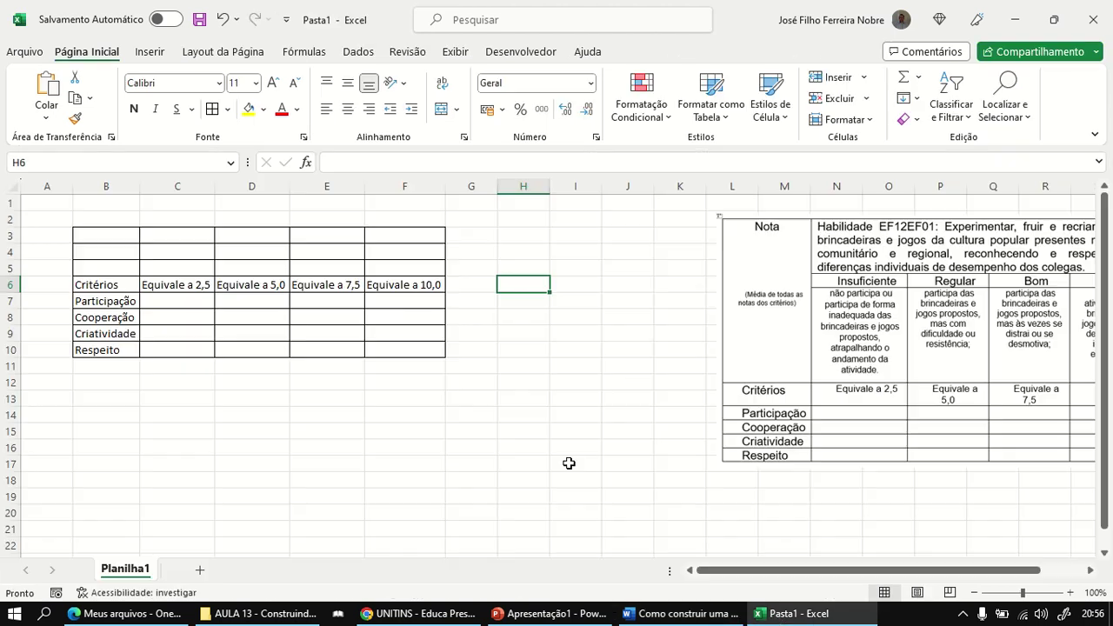
{"action": "left_click", "coordinate": [156, 249]}
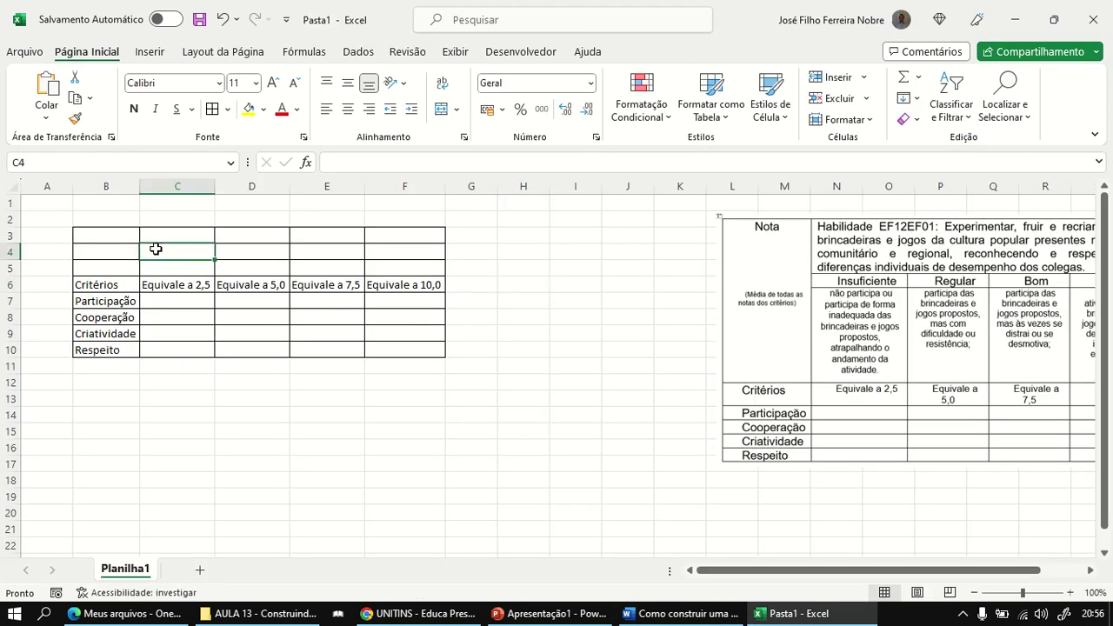
{"action": "key", "text": "ctrl+v"}
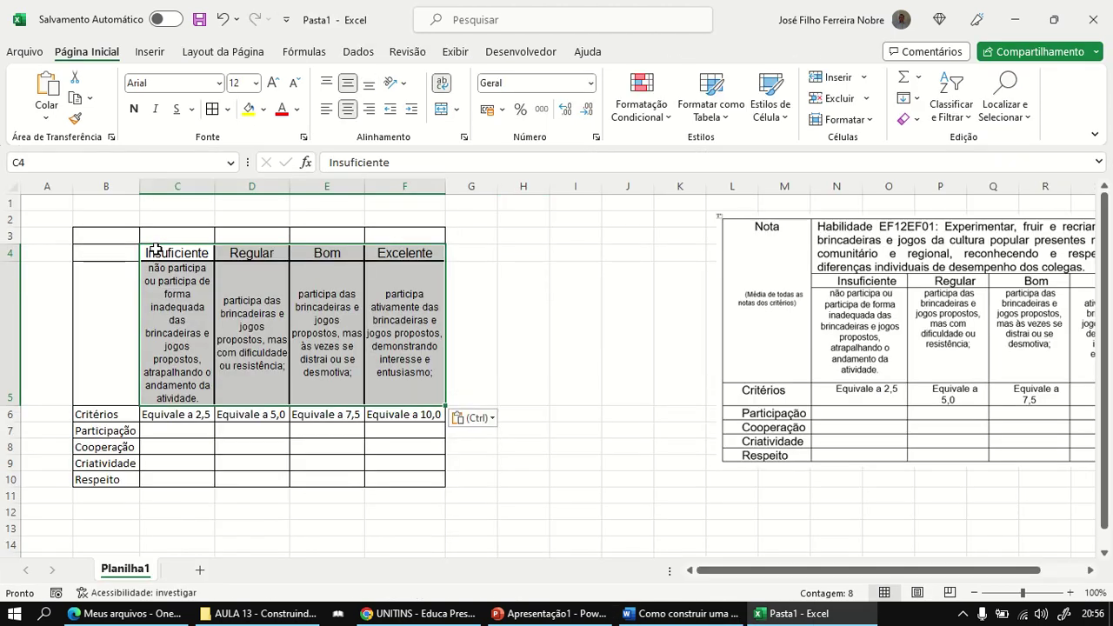
{"action": "left_click", "coordinate": [492, 421]}
{"action": "left_click", "coordinate": [485, 464]}
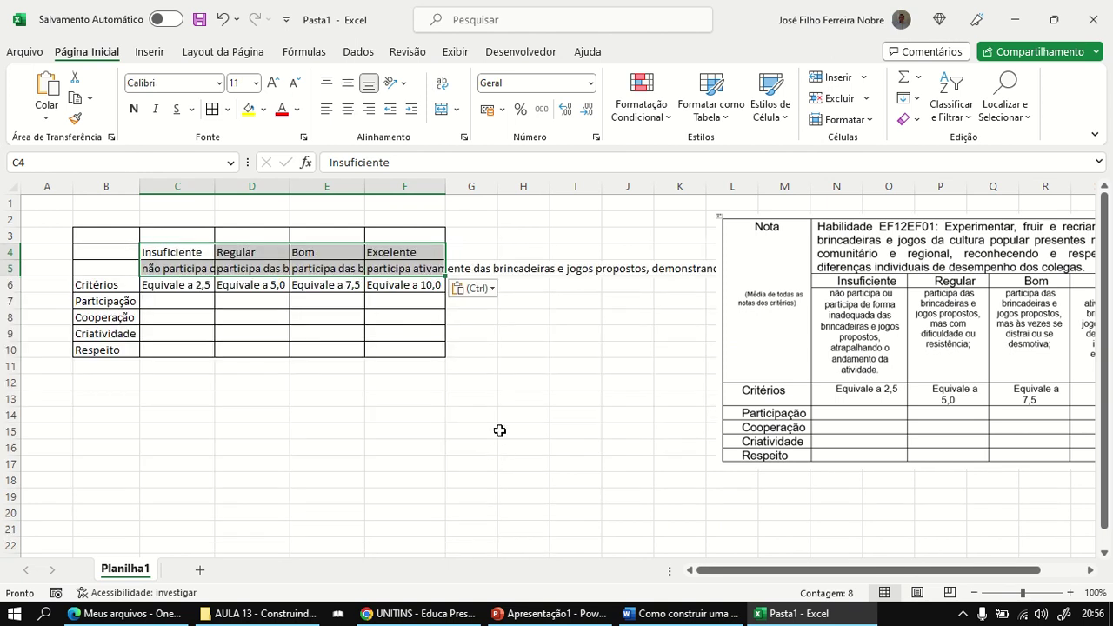
{"action": "left_click", "coordinate": [532, 367]}
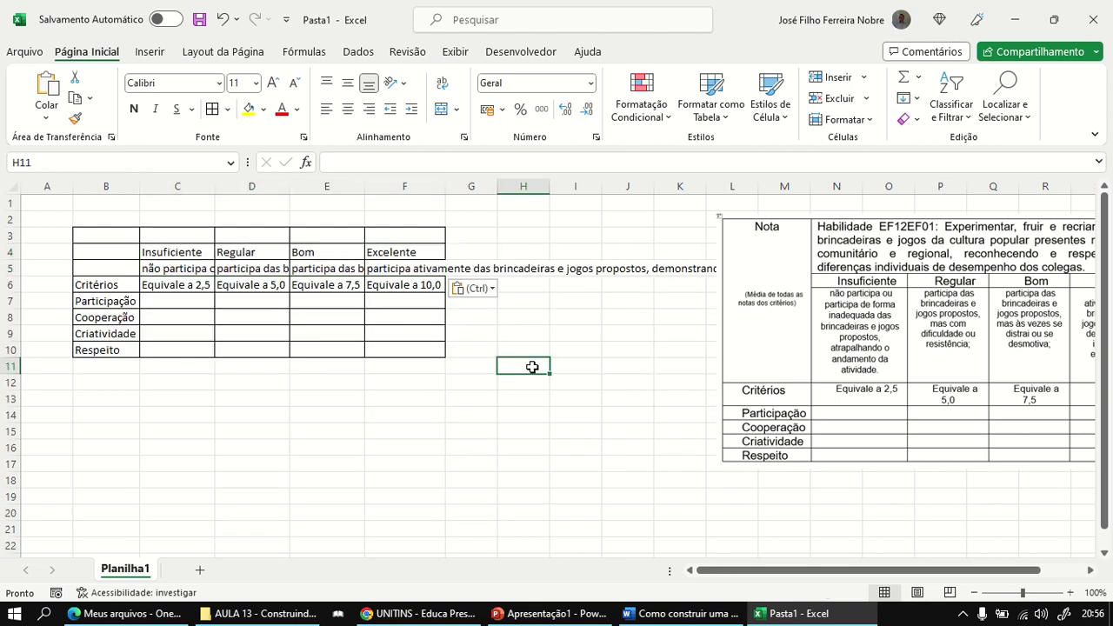
Step: Wrap the text of the level descriptions in C5:F5 and resize column F to a narrow width slightly wider than column E
{"action": "double_click", "coordinate": [443, 185]}
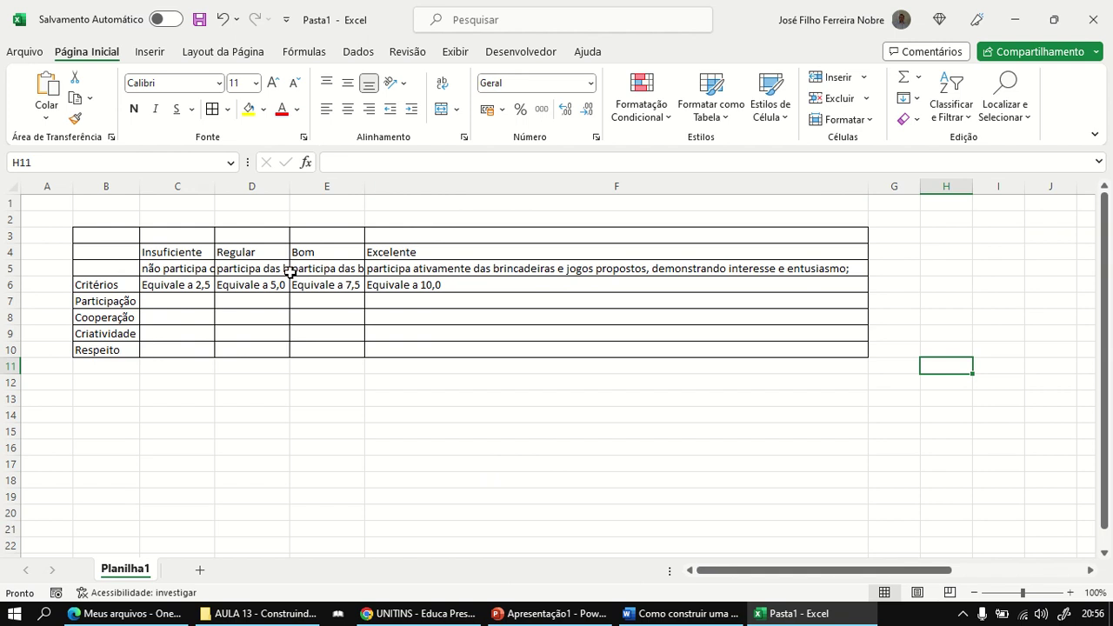
{"action": "left_click", "coordinate": [180, 270]}
{"action": "left_click_drag", "start_coordinate": [221, 271], "coordinate": [400, 270]}
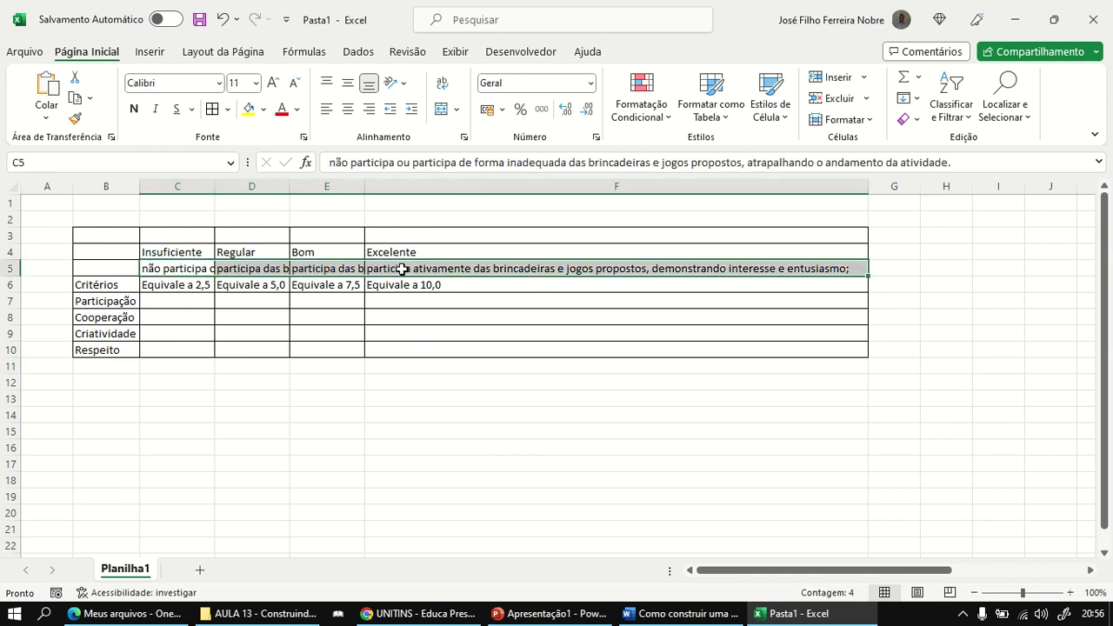
{"action": "left_click", "coordinate": [442, 85]}
{"action": "left_click", "coordinate": [491, 368]}
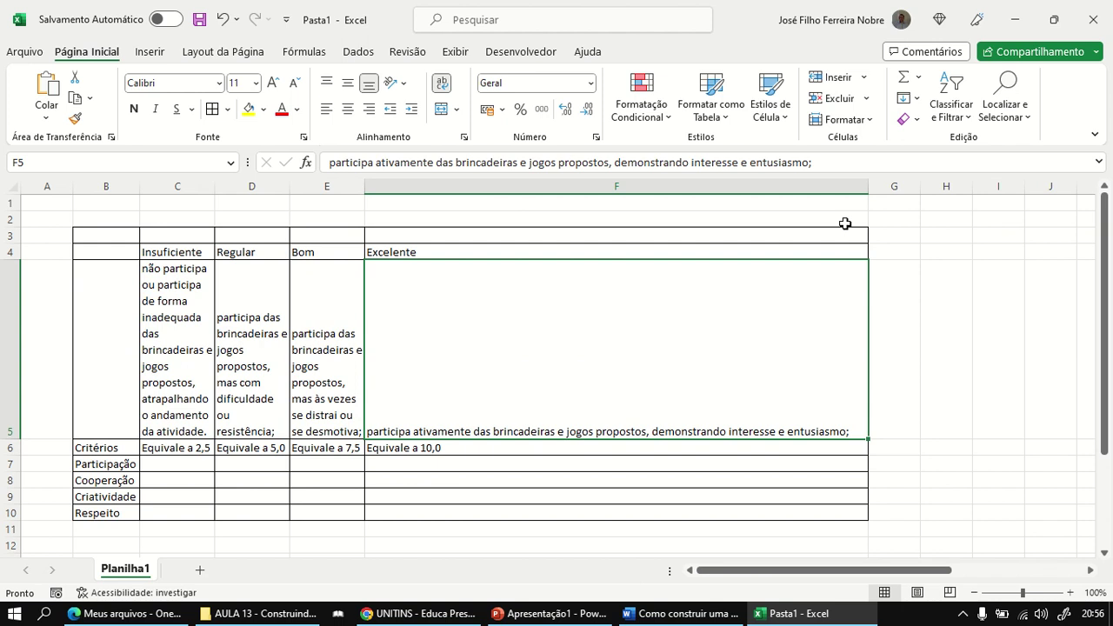
{"action": "left_click_drag", "start_coordinate": [869, 185], "coordinate": [471, 243]}
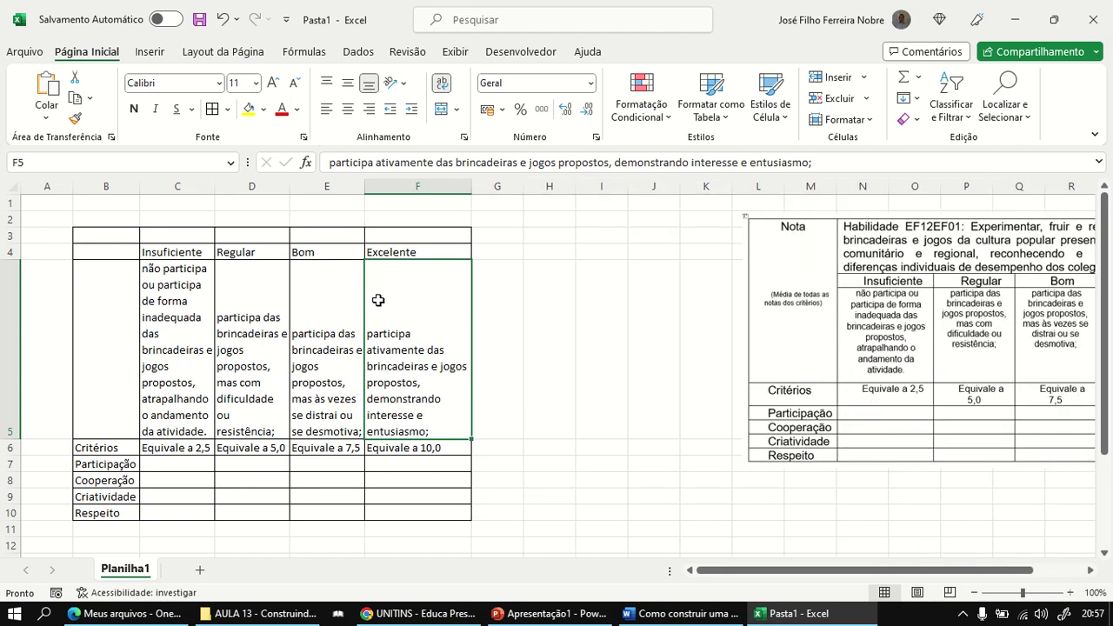
Step: Reduce the height of row 5 moderately and reapply text wrapping to the level descriptions in C5:F5
{"action": "double_click", "coordinate": [368, 335]}
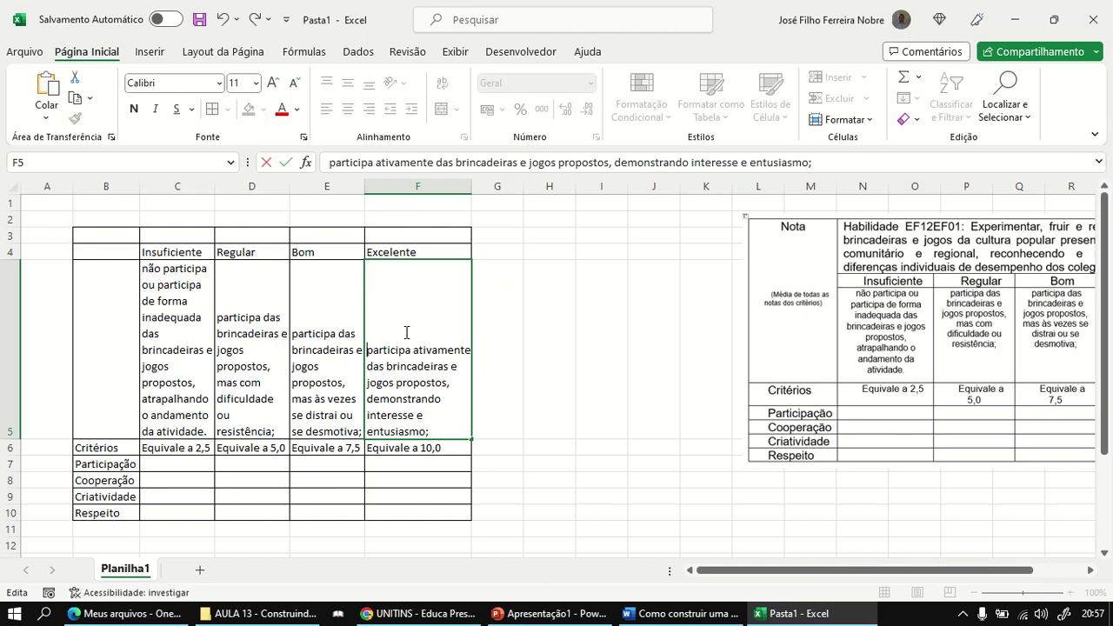
{"action": "left_click", "coordinate": [44, 424]}
{"action": "left_click_drag", "start_coordinate": [12, 439], "coordinate": [18, 391]}
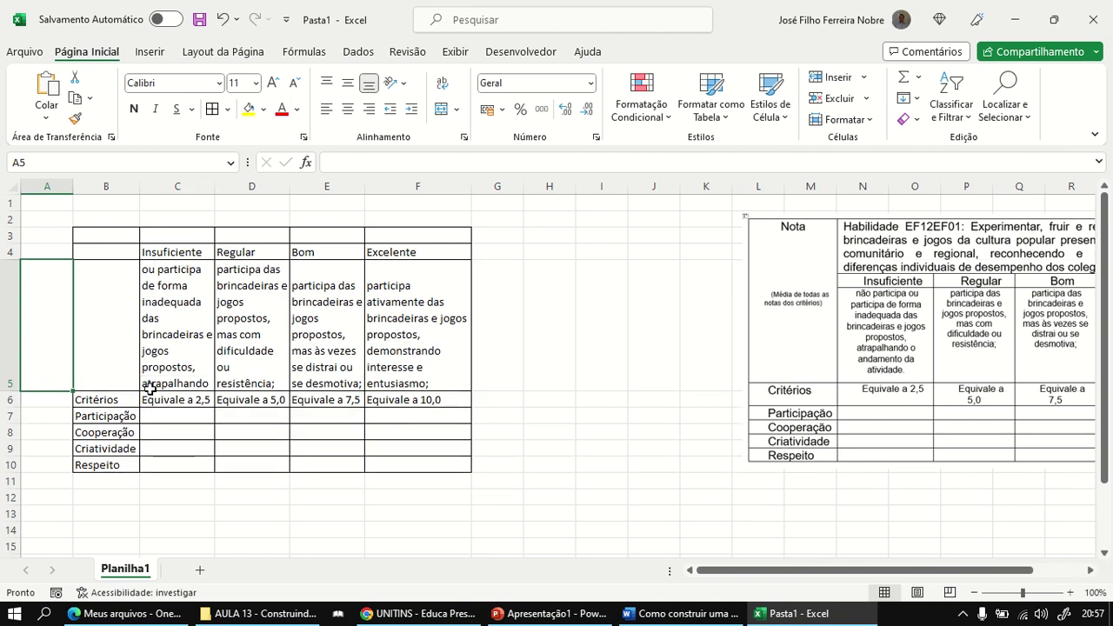
{"action": "left_click_drag", "start_coordinate": [187, 337], "coordinate": [398, 341]}
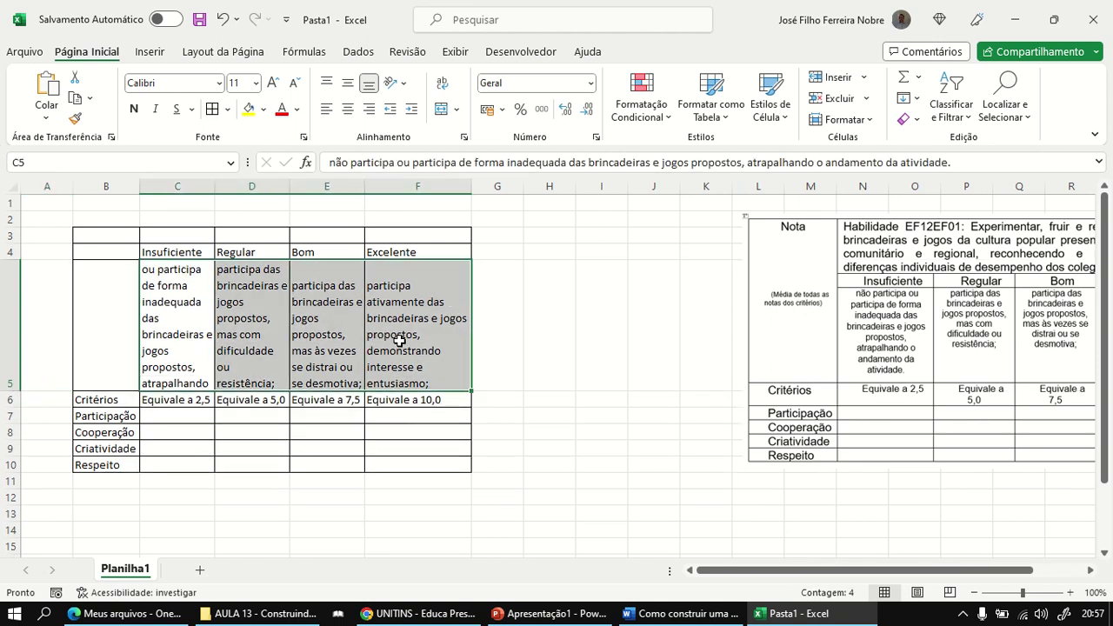
{"action": "left_click", "coordinate": [443, 84]}
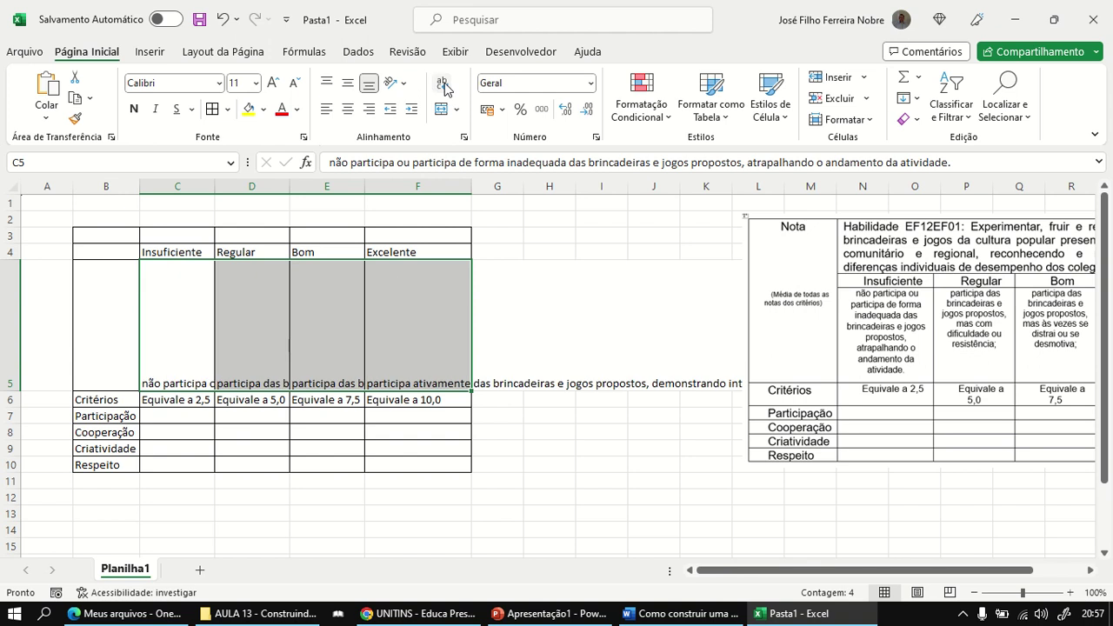
{"action": "left_click", "coordinate": [443, 86]}
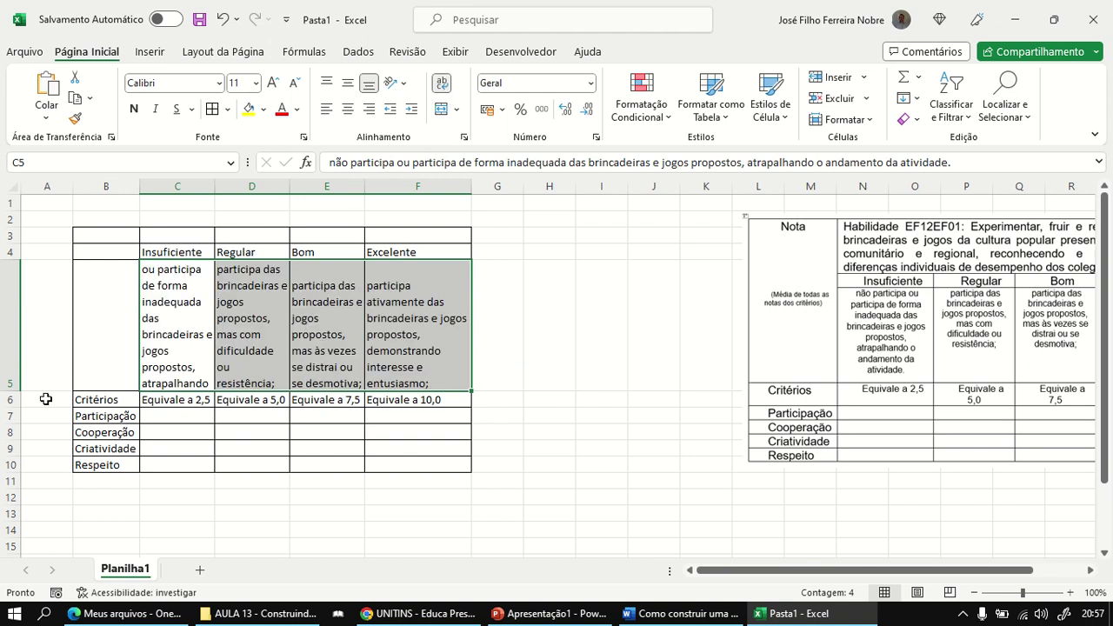
{"action": "left_click_drag", "start_coordinate": [7, 393], "coordinate": [4, 411]}
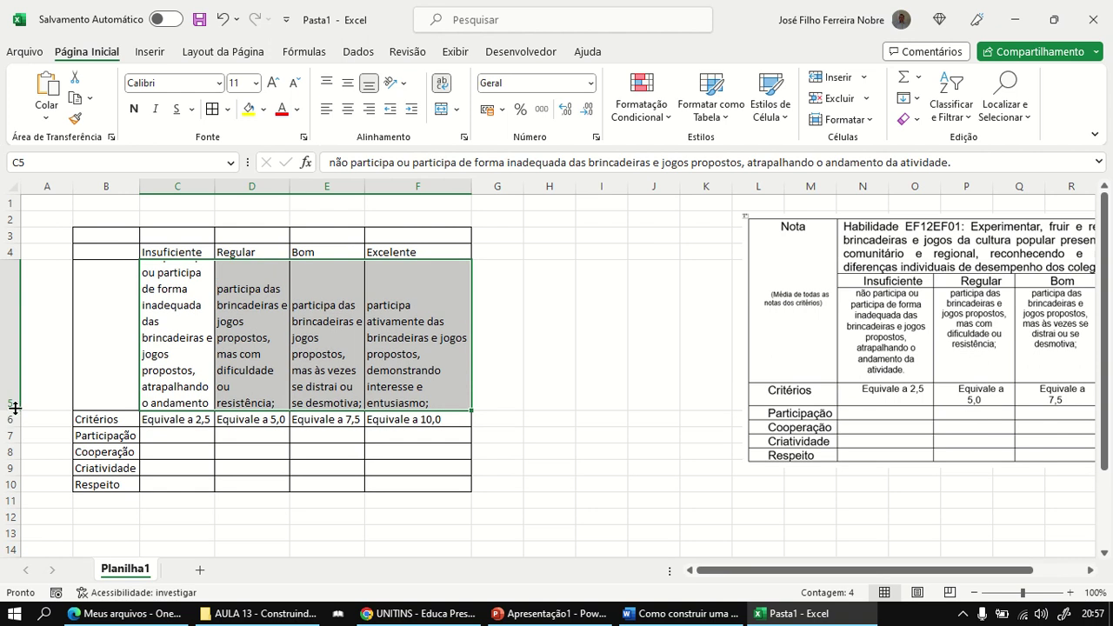
Step: Increase the height of row 5 slightly and widen column C to fit the Insuficiente description
{"action": "left_click_drag", "start_coordinate": [16, 407], "coordinate": [12, 427]}
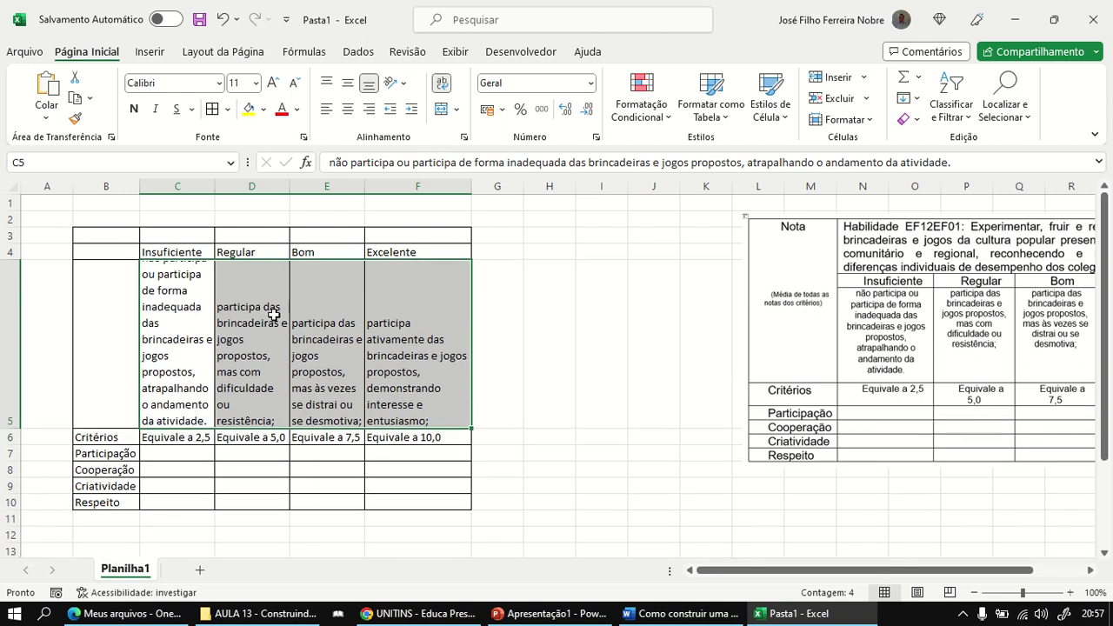
{"action": "left_click", "coordinate": [269, 292]}
{"action": "left_click", "coordinate": [180, 300]}
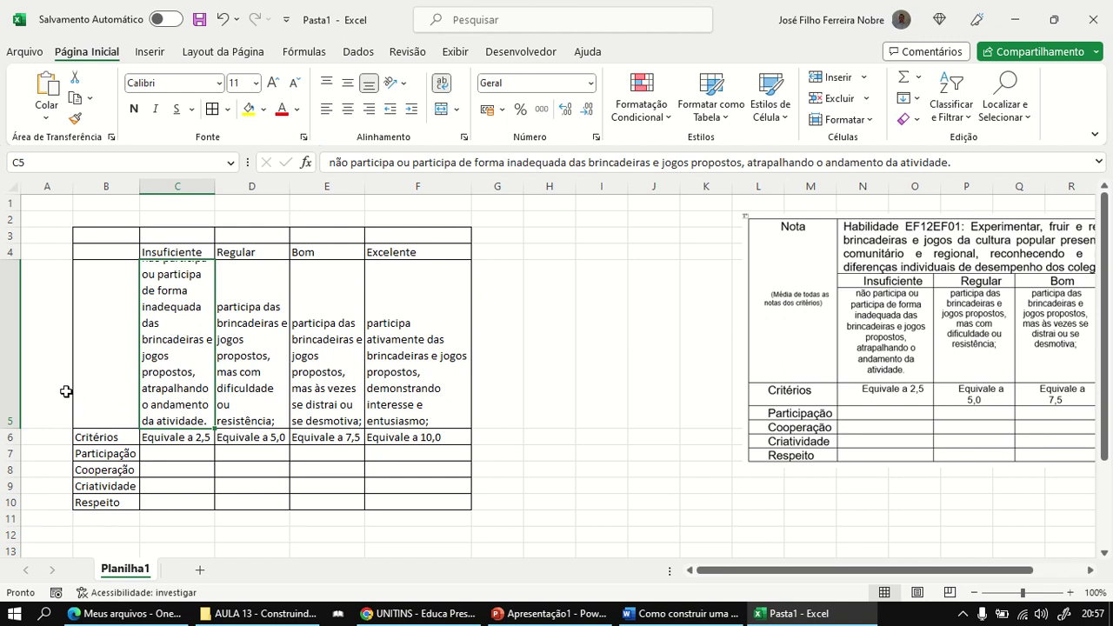
{"action": "left_click_drag", "start_coordinate": [216, 186], "coordinate": [251, 192]}
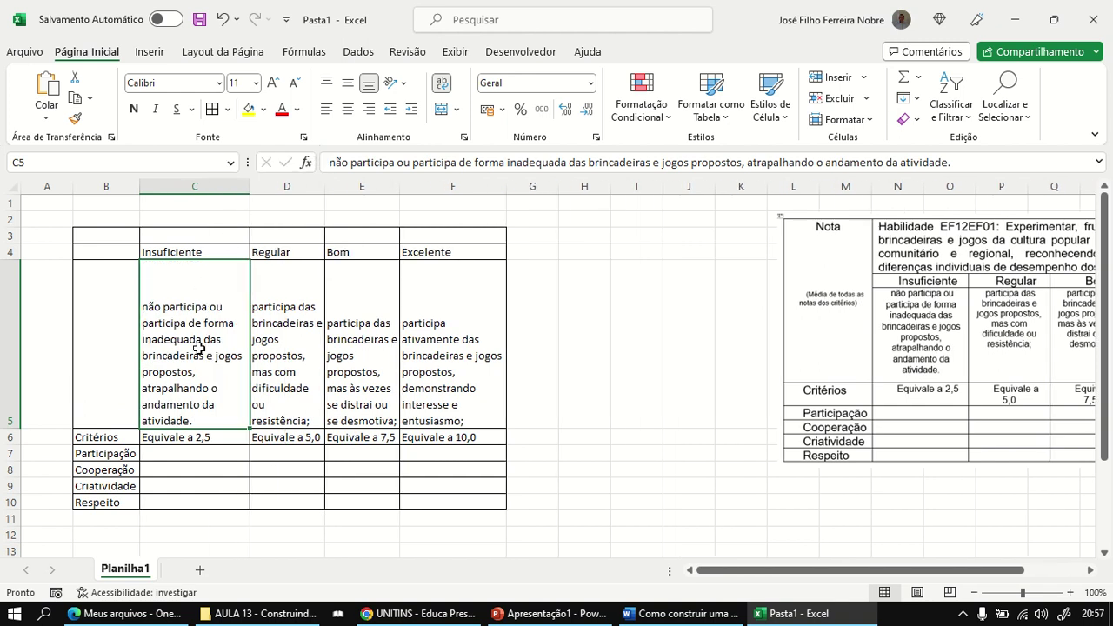
Step: Top-align the level descriptions in C5:F5 and reduce the height of row 5 slightly
{"action": "left_click_drag", "start_coordinate": [199, 347], "coordinate": [416, 341]}
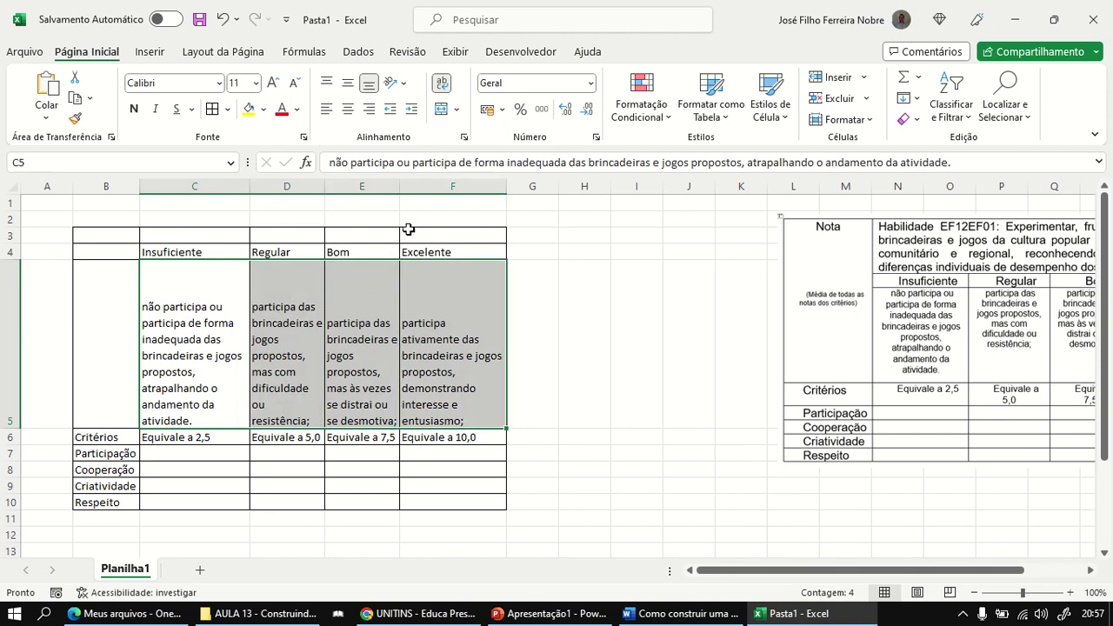
{"action": "left_click", "coordinate": [354, 80]}
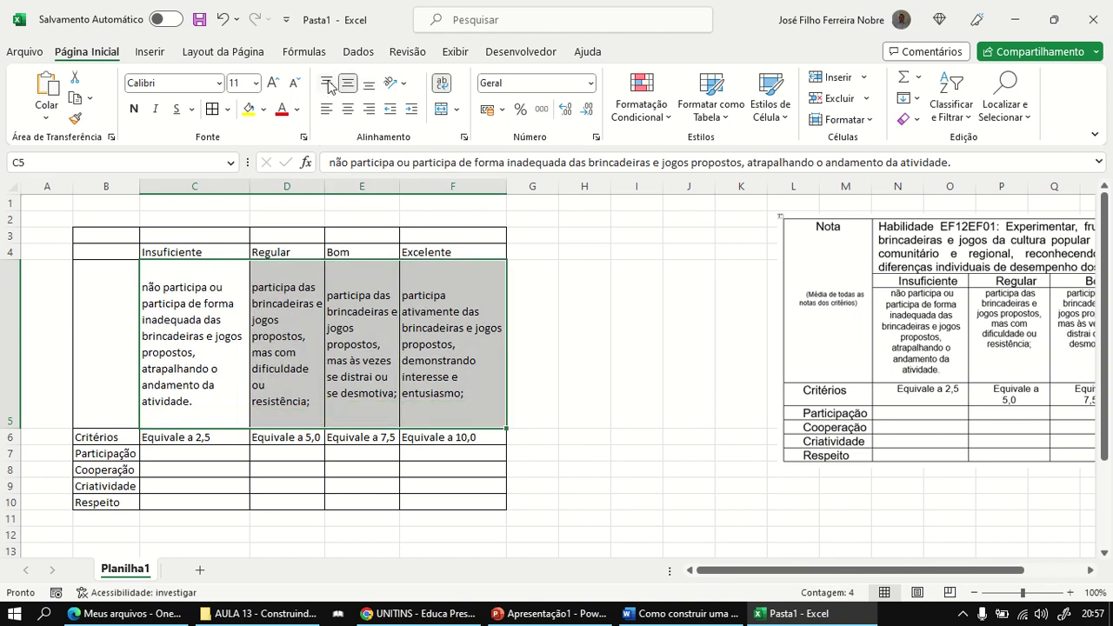
{"action": "left_click", "coordinate": [329, 85]}
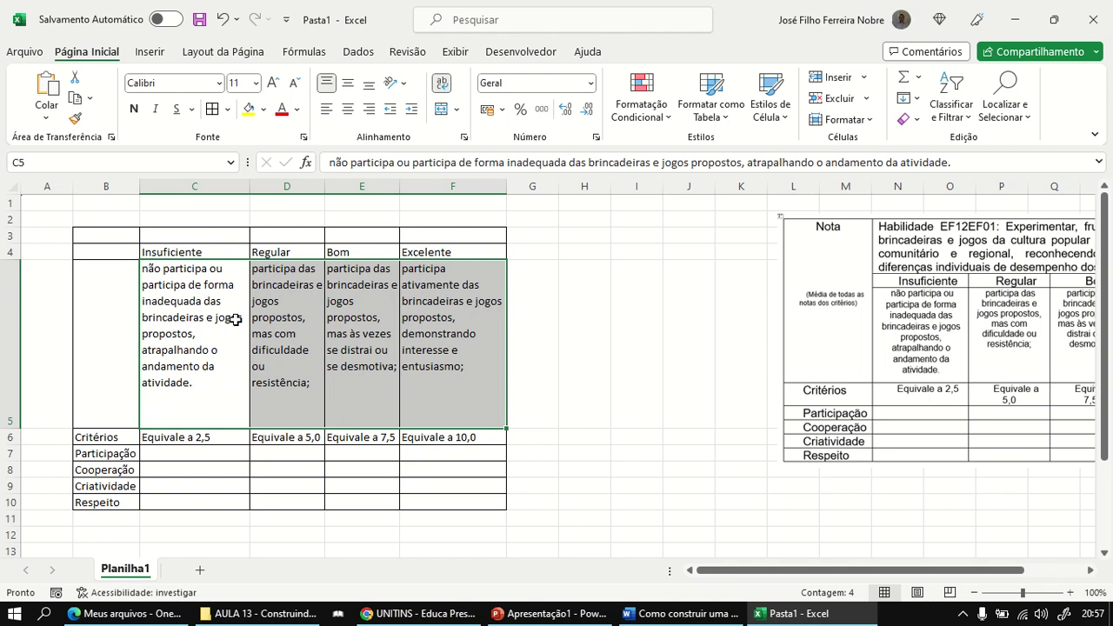
{"action": "left_click", "coordinate": [23, 422]}
{"action": "left_click_drag", "start_coordinate": [11, 429], "coordinate": [10, 401]}
Step: Center the level descriptions in C5:F5 horizontally
{"action": "left_click_drag", "start_coordinate": [204, 337], "coordinate": [420, 270]}
{"action": "left_click", "coordinate": [347, 109]}
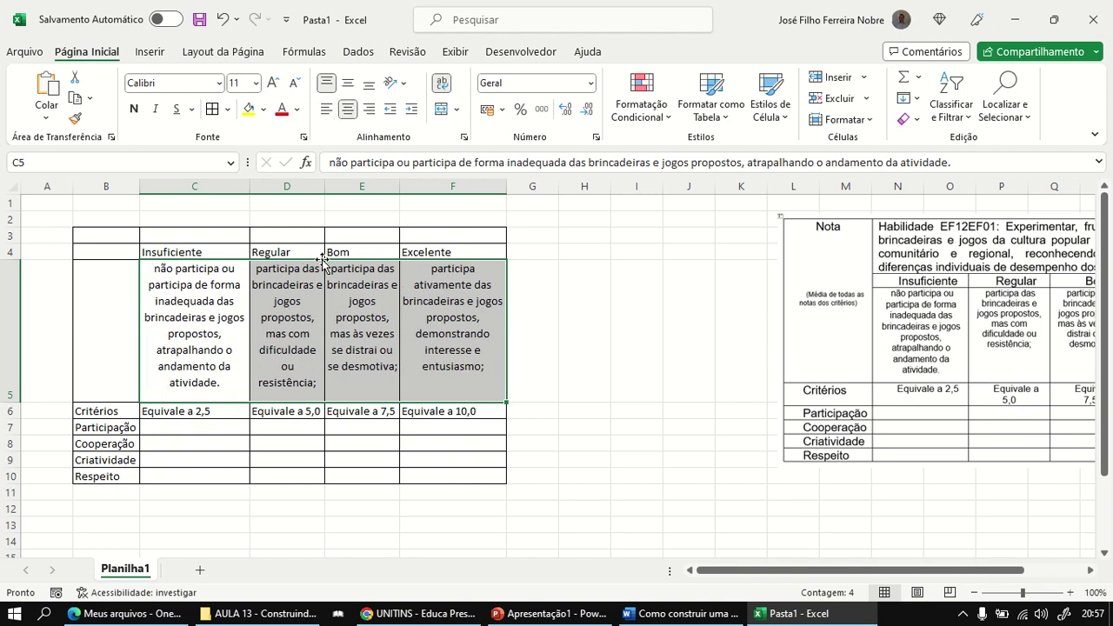
{"action": "left_click", "coordinate": [536, 311]}
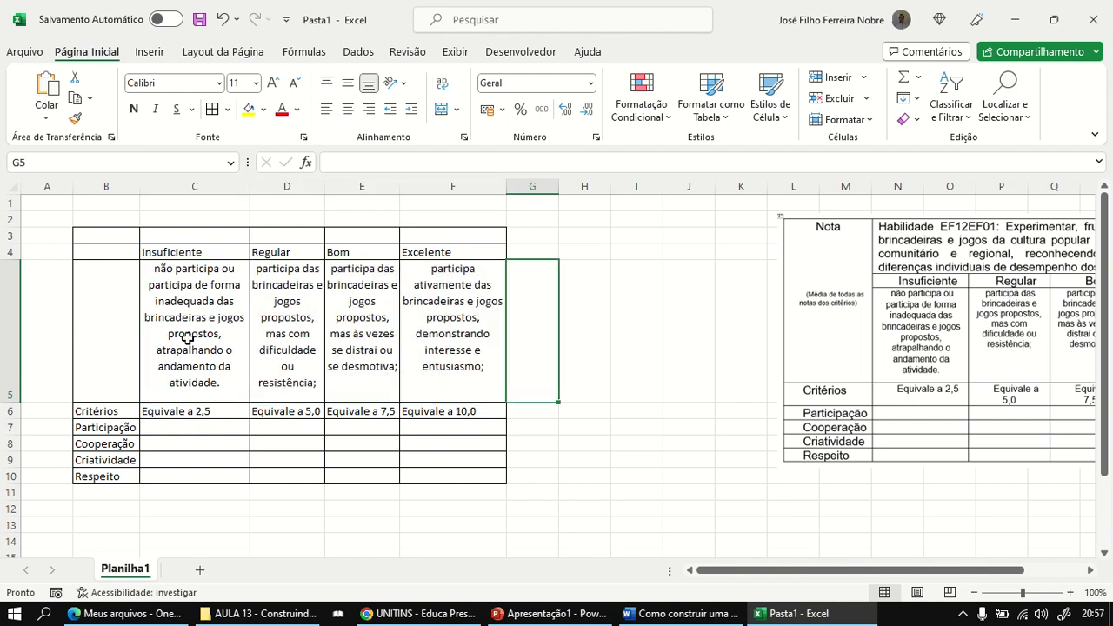
Step: Merge and center C3:F3 above the level headings and turn on text wrapping for the merged cell
{"action": "left_click_drag", "start_coordinate": [200, 236], "coordinate": [438, 235]}
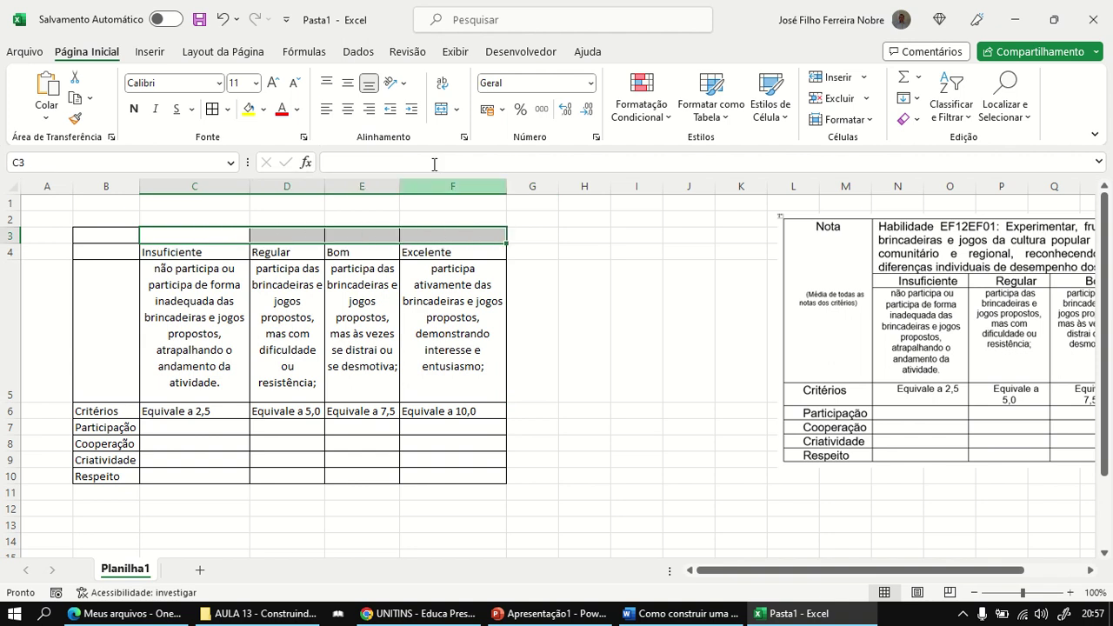
{"action": "left_click", "coordinate": [441, 108]}
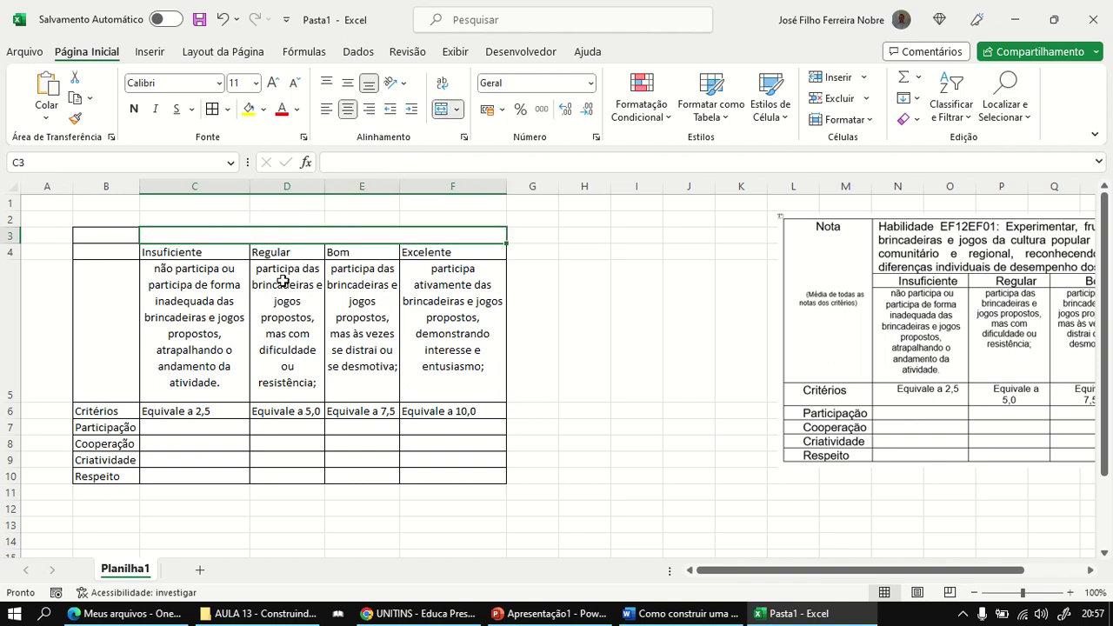
{"action": "left_click", "coordinate": [442, 82]}
Step: Try to paste the whole Habilidade EF12EF01 table cell from Word into the merged cell C3:F3
{"action": "left_click", "coordinate": [674, 615]}
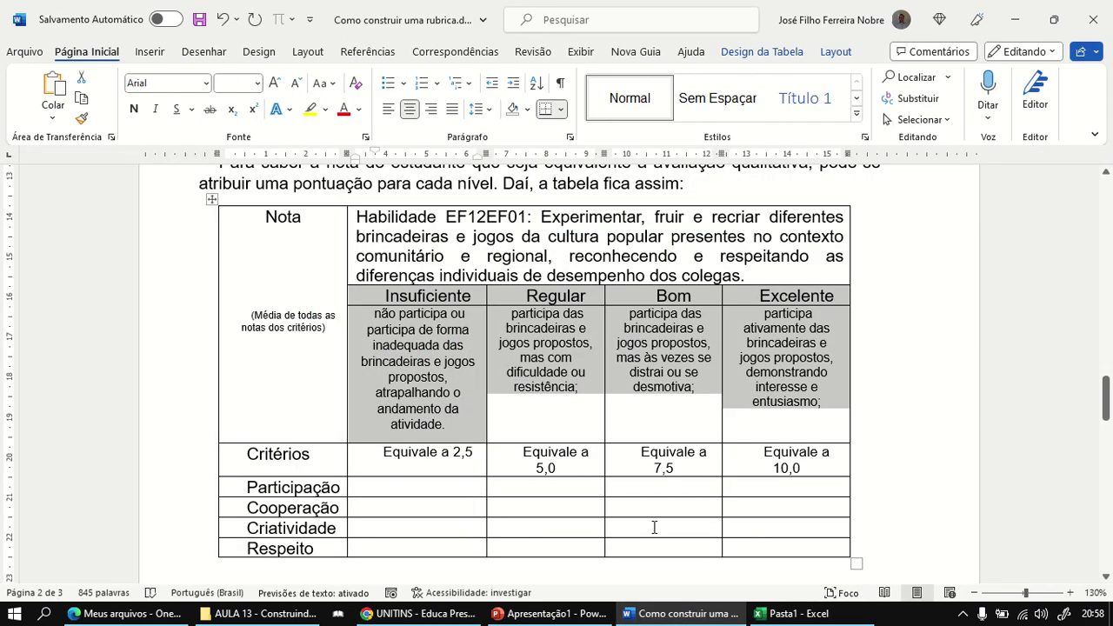
{"action": "left_click", "coordinate": [440, 219]}
{"action": "left_click", "coordinate": [352, 217]}
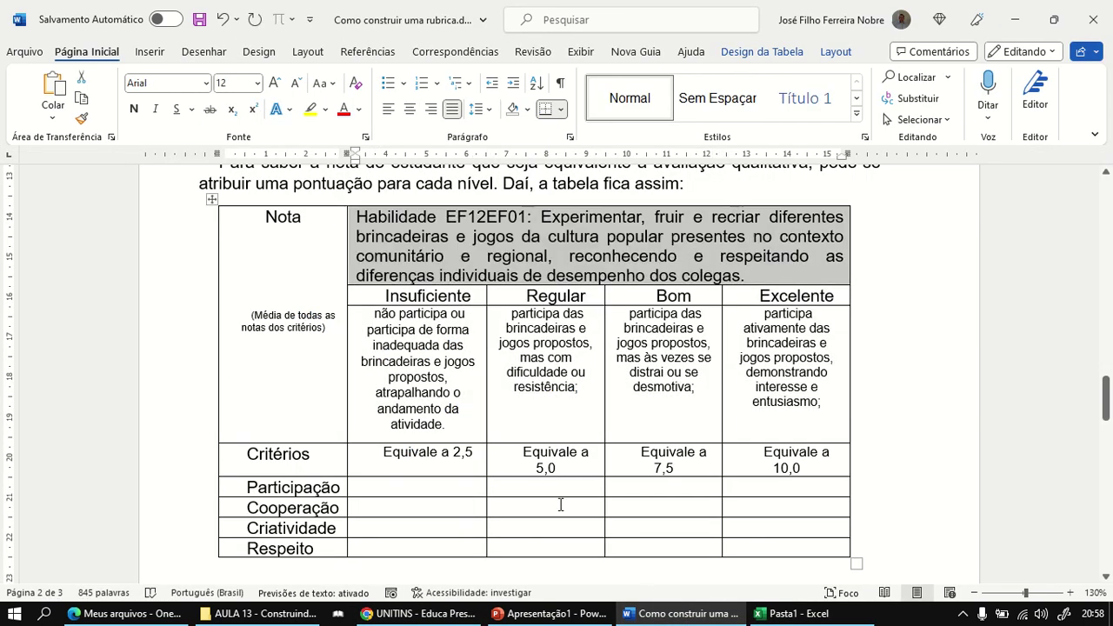
{"action": "left_click", "coordinate": [753, 617]}
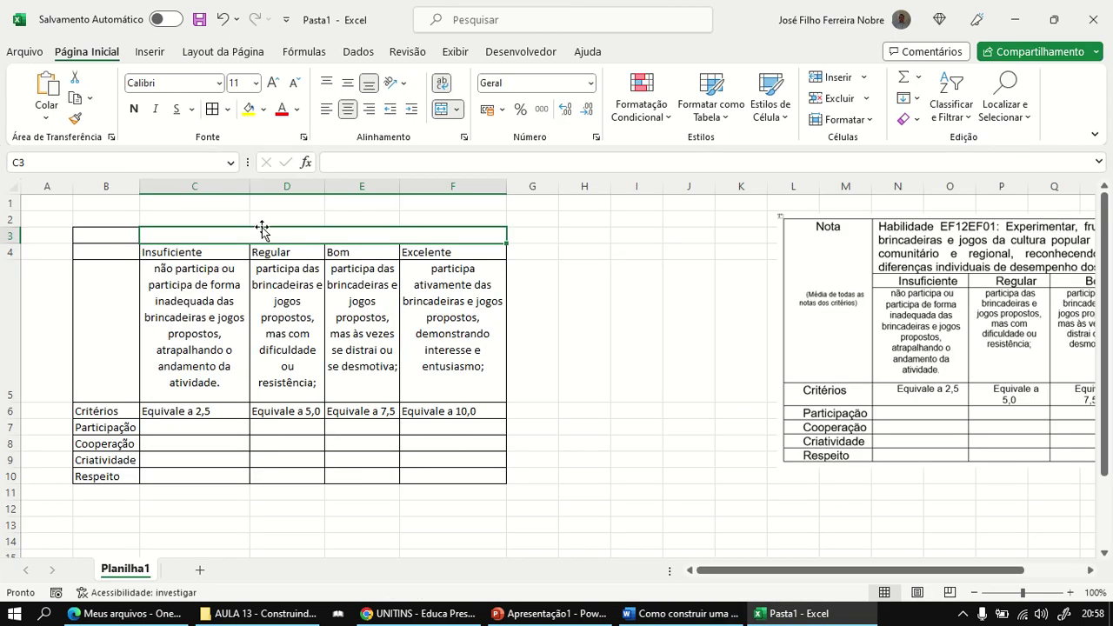
{"action": "key", "text": "ctrl+v"}
{"action": "left_click", "coordinate": [531, 355]}
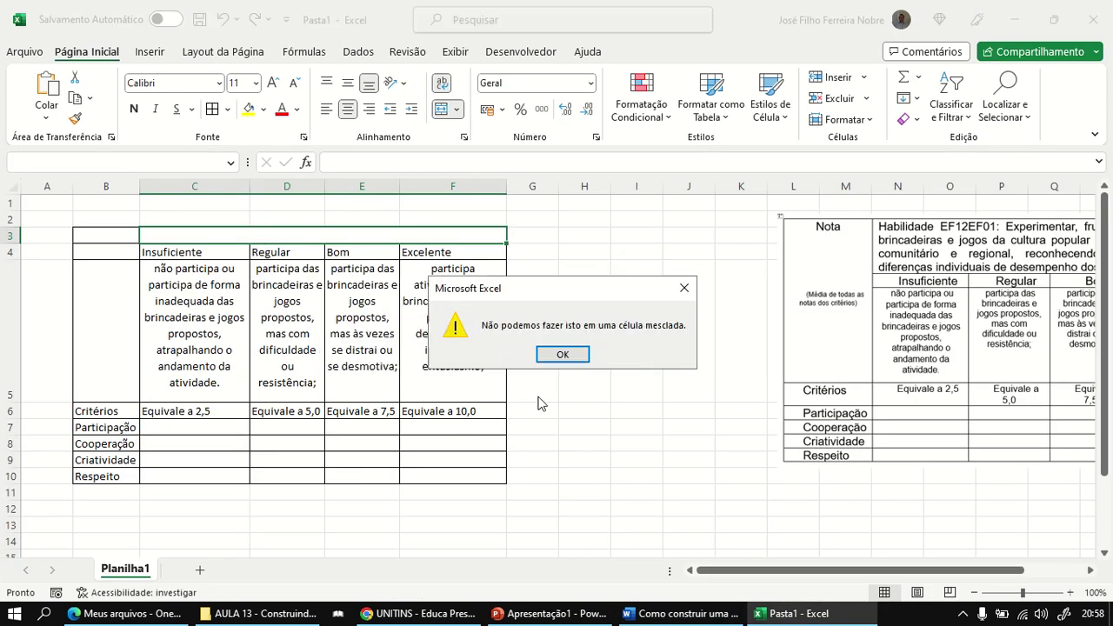
{"action": "left_click", "coordinate": [569, 355]}
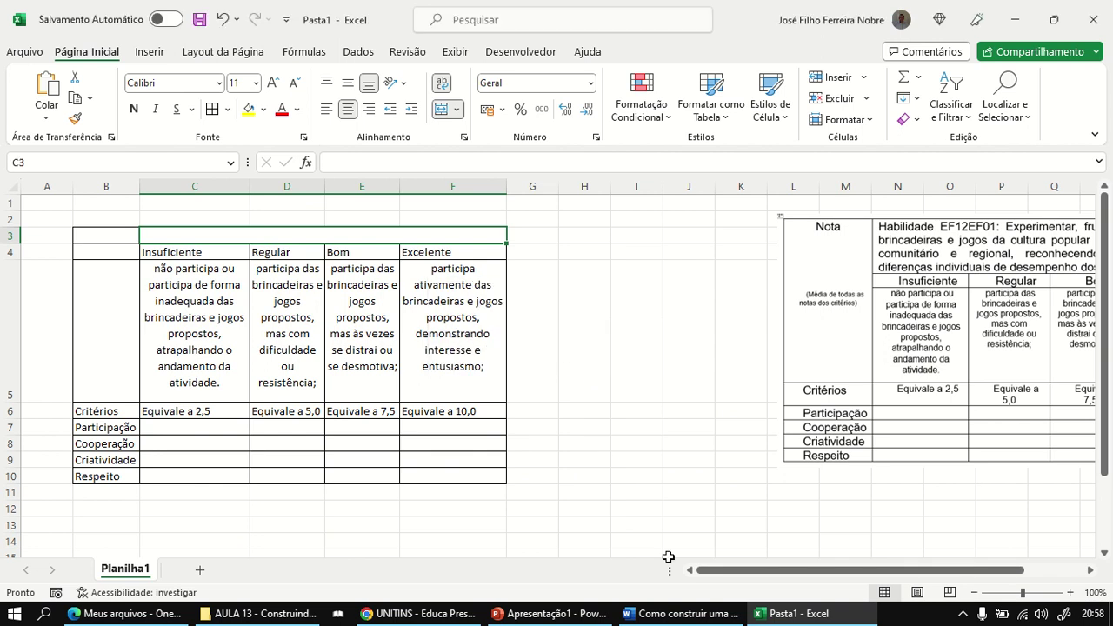
Step: Copy only the text of the Habilidade EF12EF01 statement from the Word table into the contents of merged cell C3:F3
{"action": "left_click", "coordinate": [676, 613]}
{"action": "left_click", "coordinate": [486, 257]}
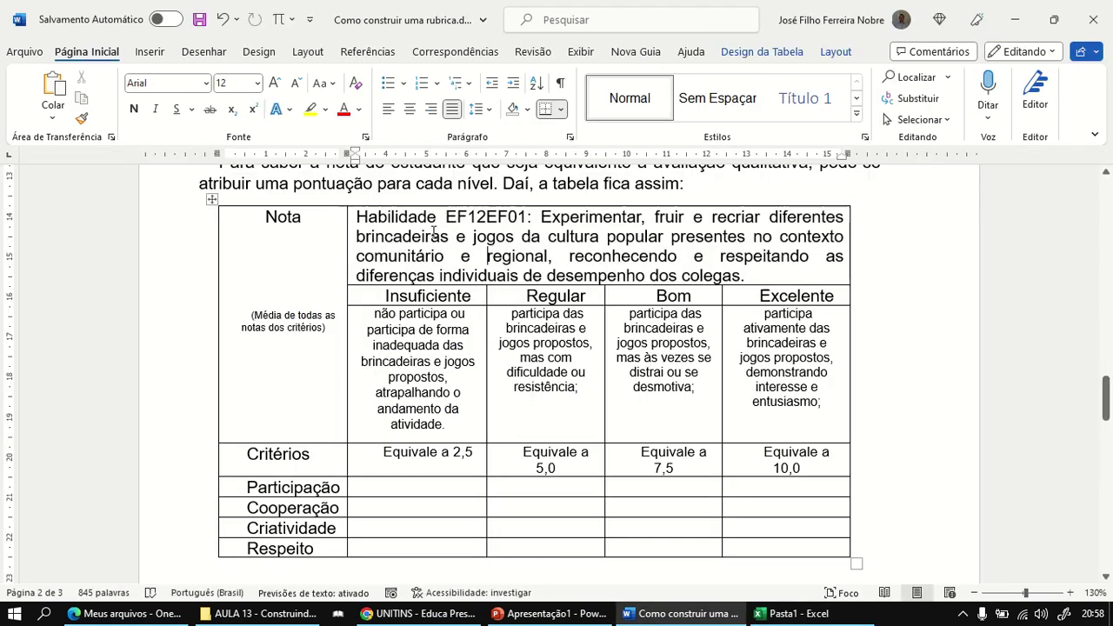
{"action": "left_click", "coordinate": [352, 218]}
{"action": "left_click_drag", "start_coordinate": [355, 217], "coordinate": [638, 267]}
{"action": "left_click_drag", "start_coordinate": [743, 278], "coordinate": [732, 277]}
{"action": "key", "text": "ctrl+c"}
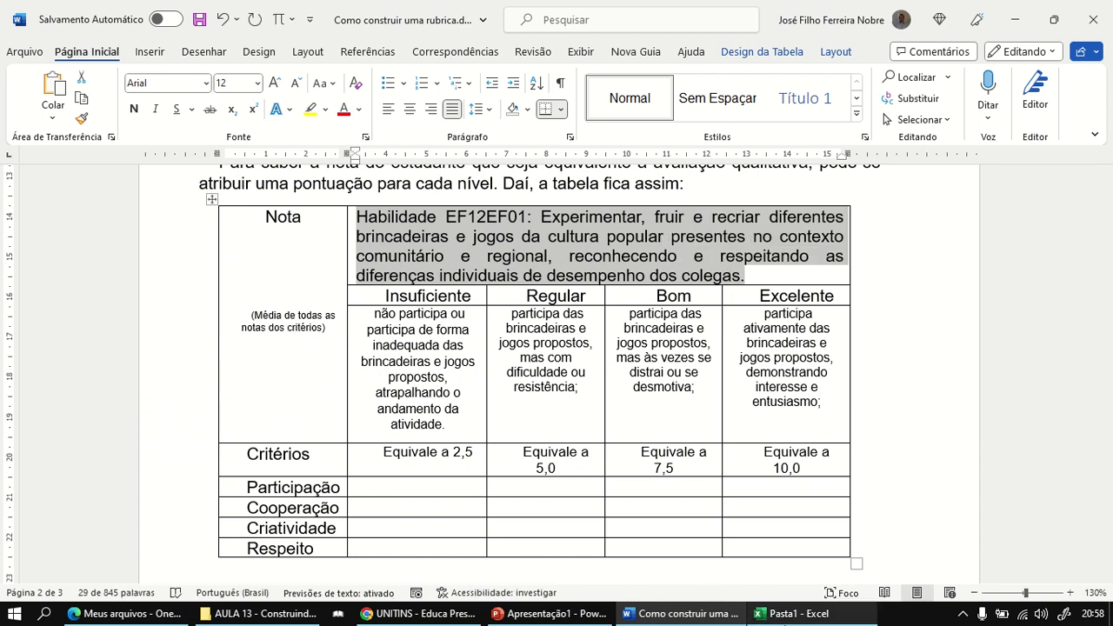
{"action": "left_click", "coordinate": [787, 613]}
{"action": "double_click", "coordinate": [258, 235]}
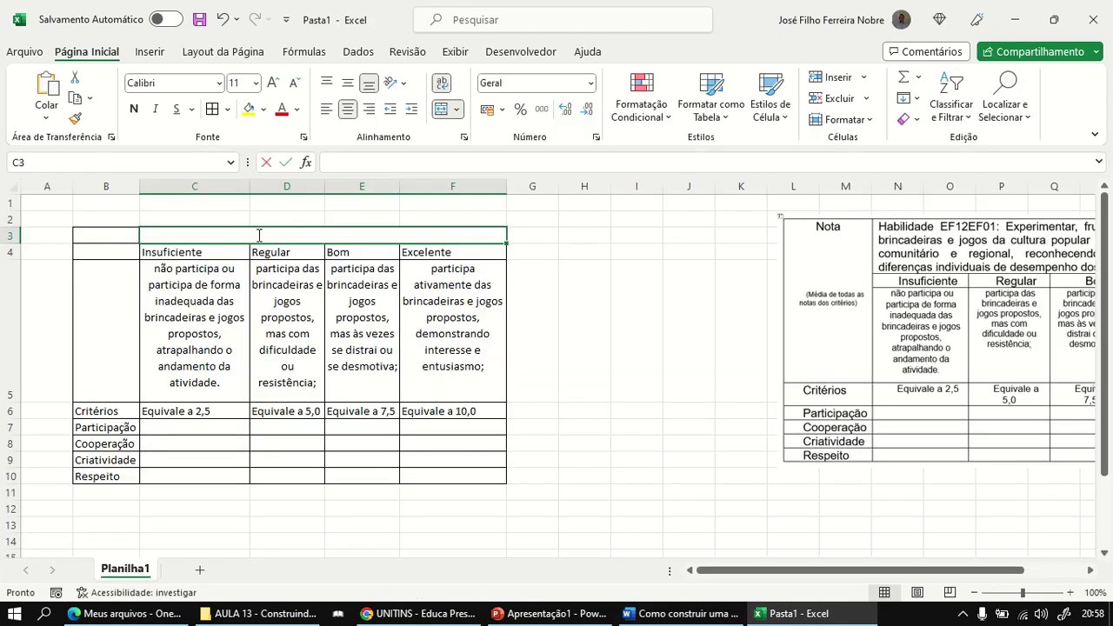
{"action": "key", "text": "ctrl+v"}
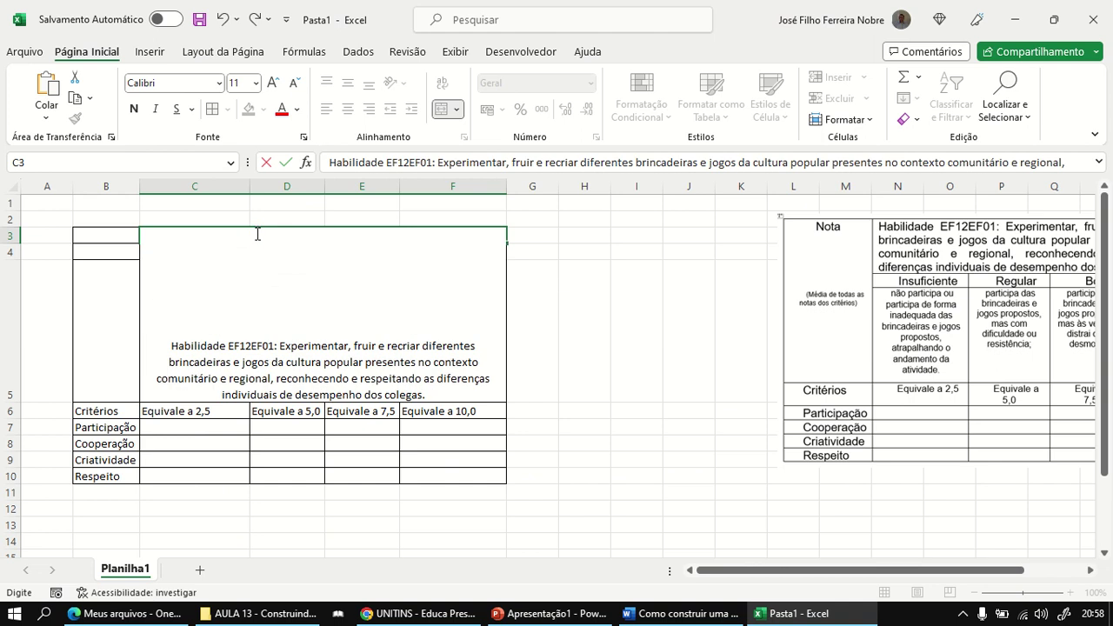
{"action": "left_click", "coordinate": [562, 323]}
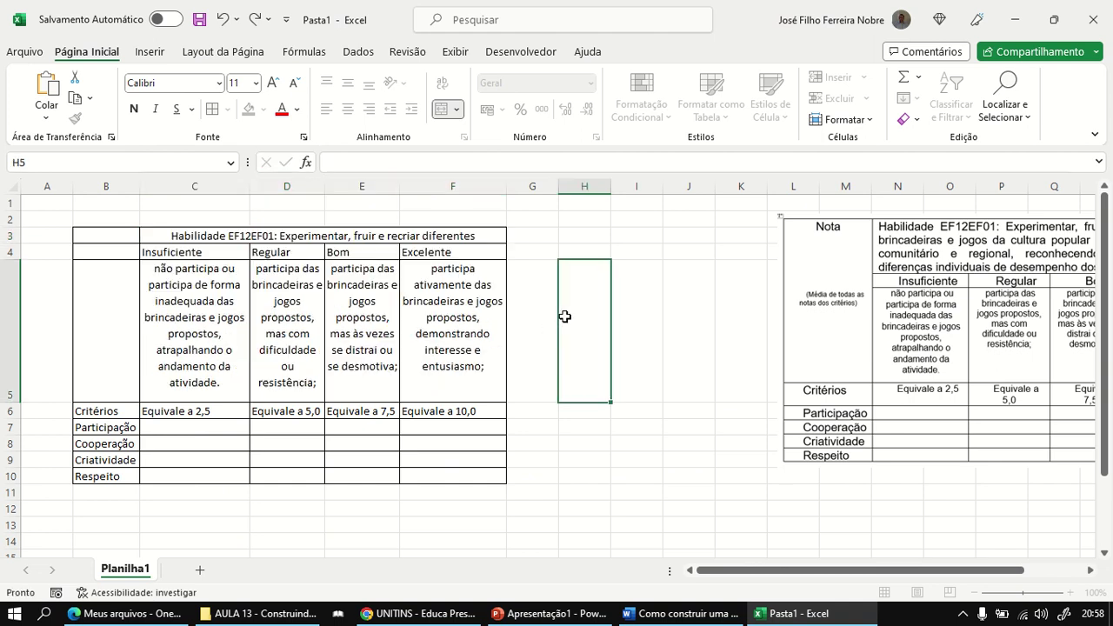
Step: Increase the height of row 3 to fit the full Habilidade EF12EF01 text and middle-align it vertically
{"action": "left_click", "coordinate": [449, 237]}
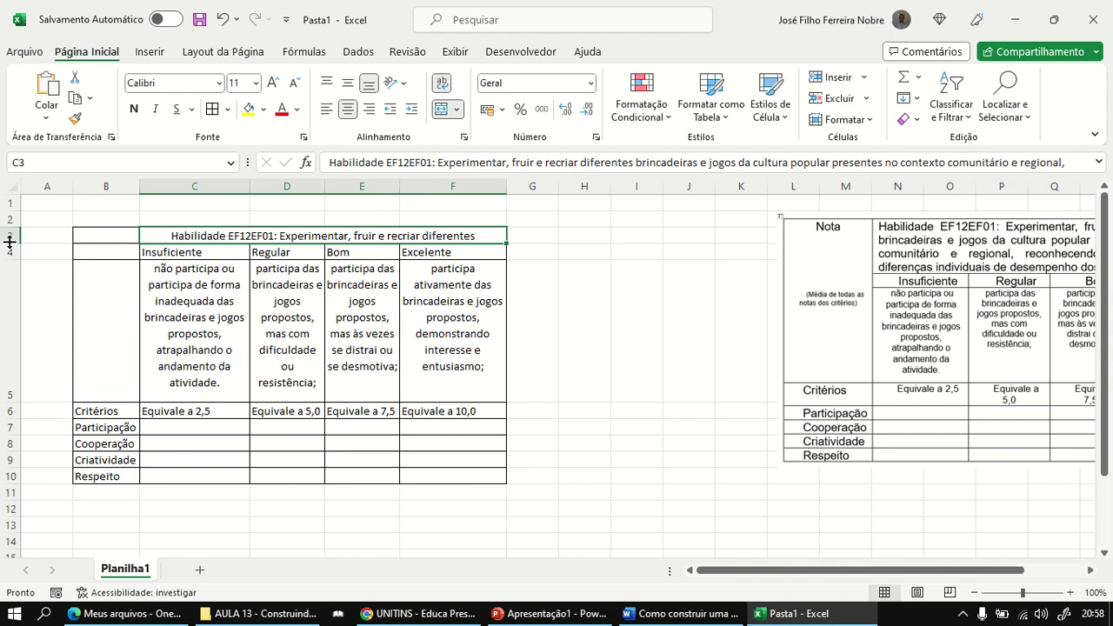
{"action": "left_click_drag", "start_coordinate": [9, 244], "coordinate": [13, 300]}
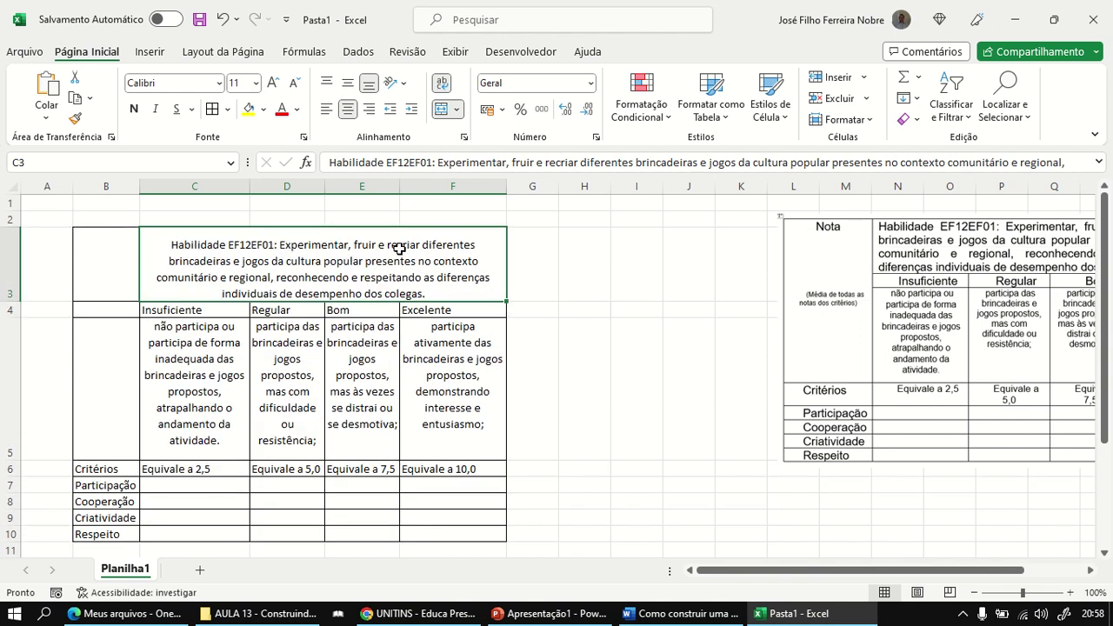
{"action": "left_click", "coordinate": [347, 84]}
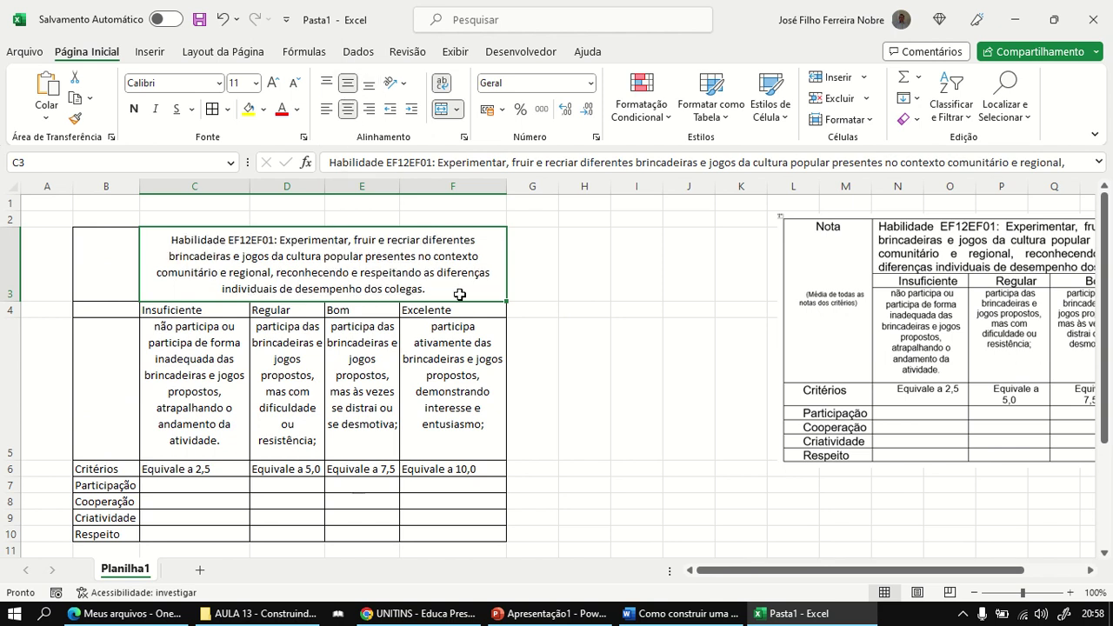
{"action": "left_click", "coordinate": [586, 323]}
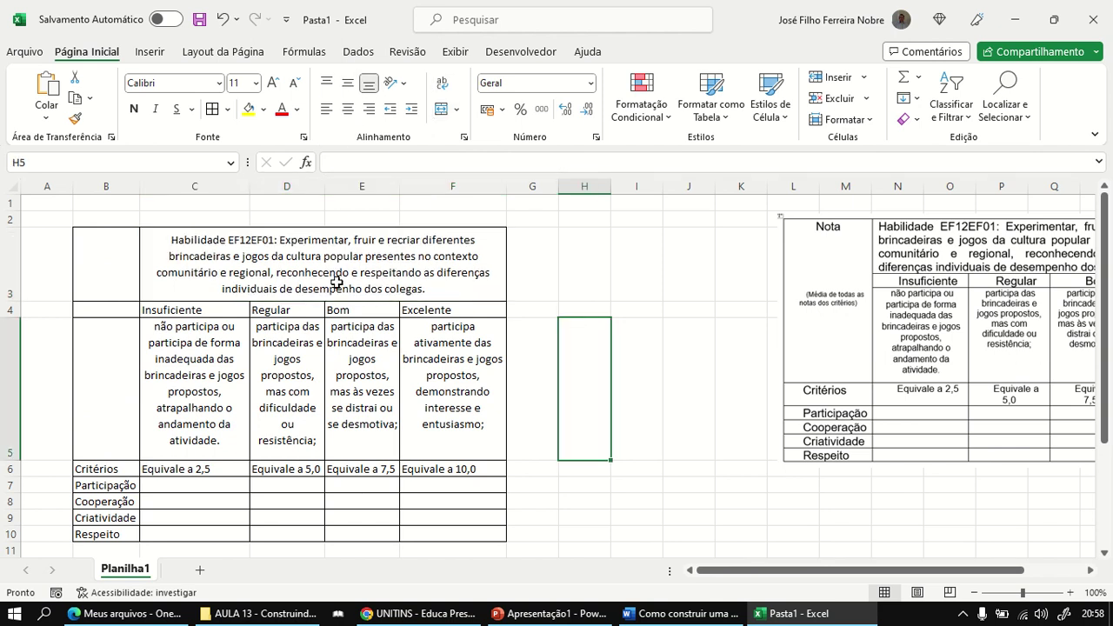
Step: Center the headings Insuficiente to Excelente in C4:F4 horizontally and vertically
{"action": "left_click_drag", "start_coordinate": [214, 309], "coordinate": [419, 309]}
{"action": "left_click", "coordinate": [349, 109]}
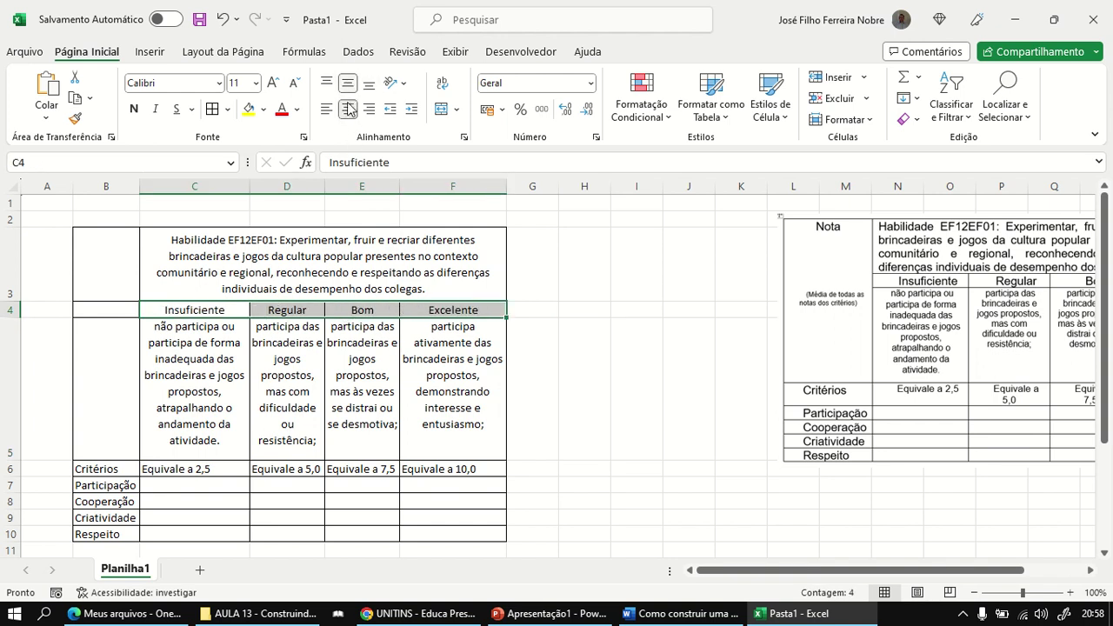
{"action": "left_click", "coordinate": [537, 348]}
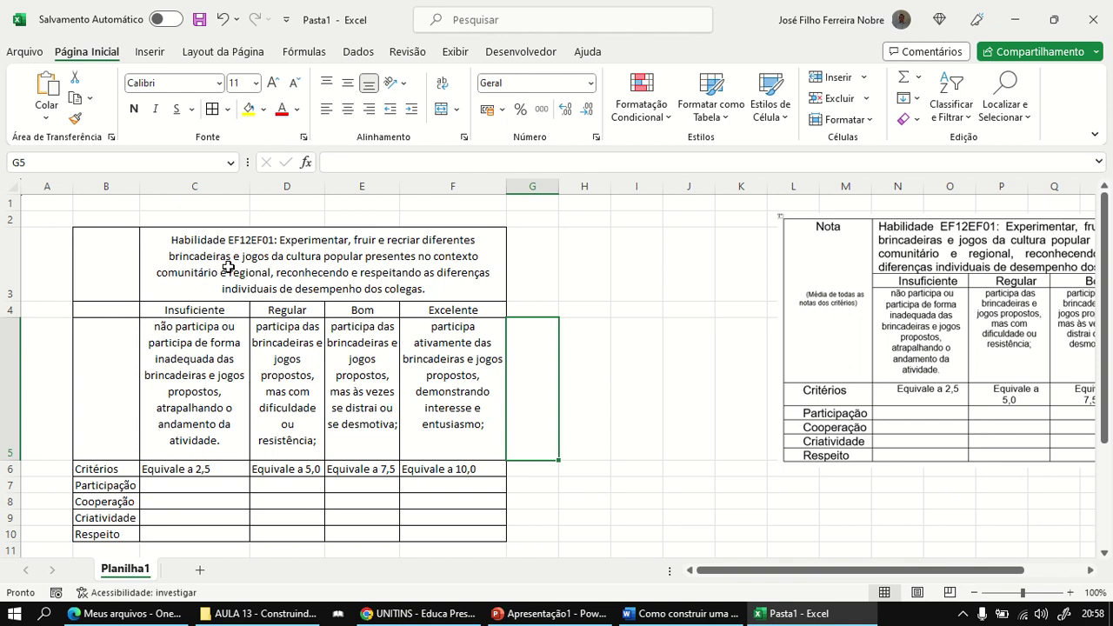
Step: Widen columns C to F to one equal, larger width and reduce the height of row 5 to fit the longest description
{"action": "left_click_drag", "start_coordinate": [204, 186], "coordinate": [529, 197]}
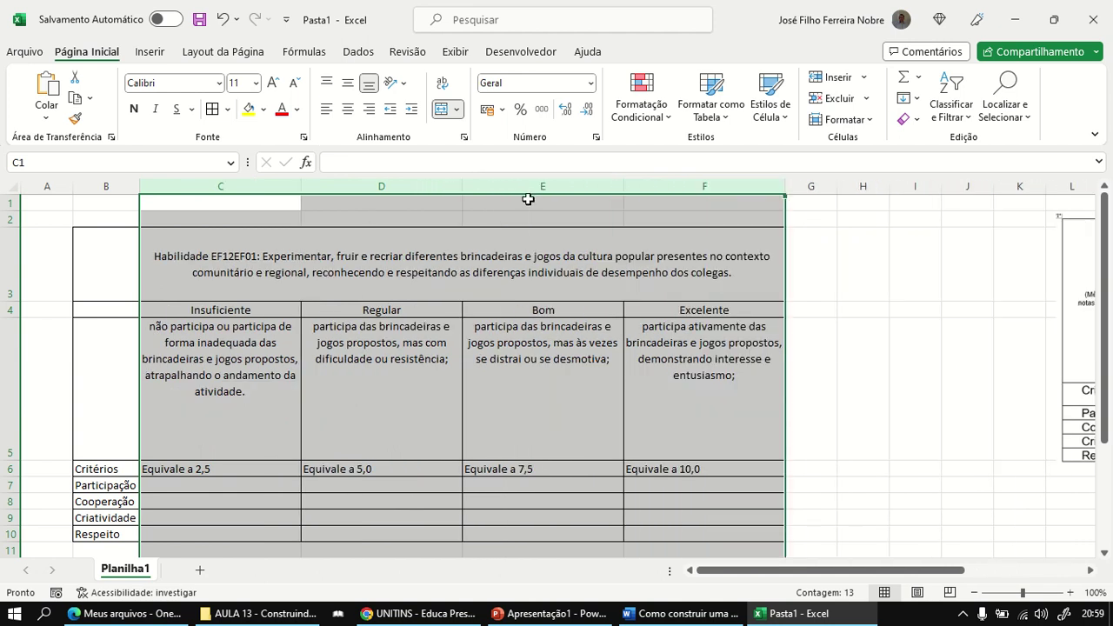
{"action": "left_click_drag", "start_coordinate": [13, 458], "coordinate": [25, 403]}
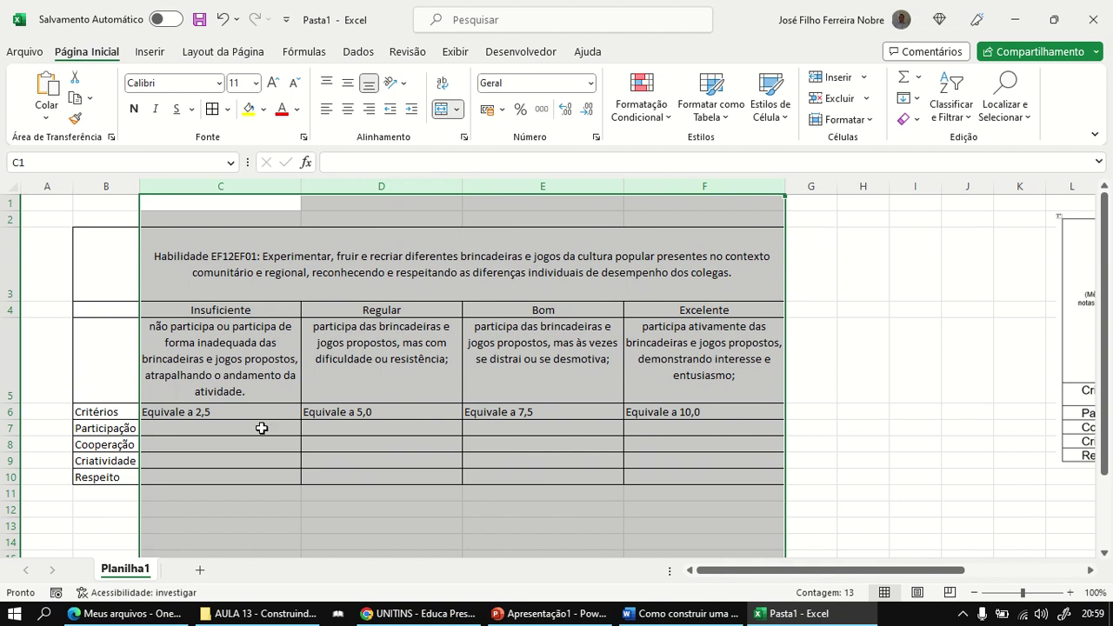
{"action": "left_click", "coordinate": [827, 406]}
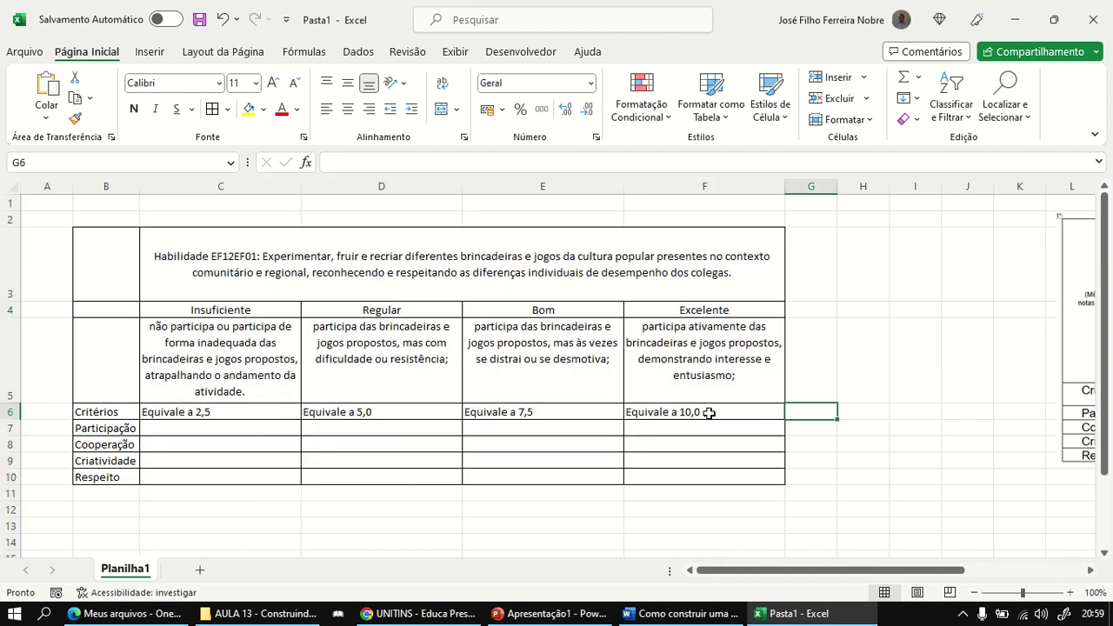
Step: Center the "Equivale a" entries in C6:F6 horizontally and vertically
{"action": "left_click_drag", "start_coordinate": [709, 413], "coordinate": [251, 405]}
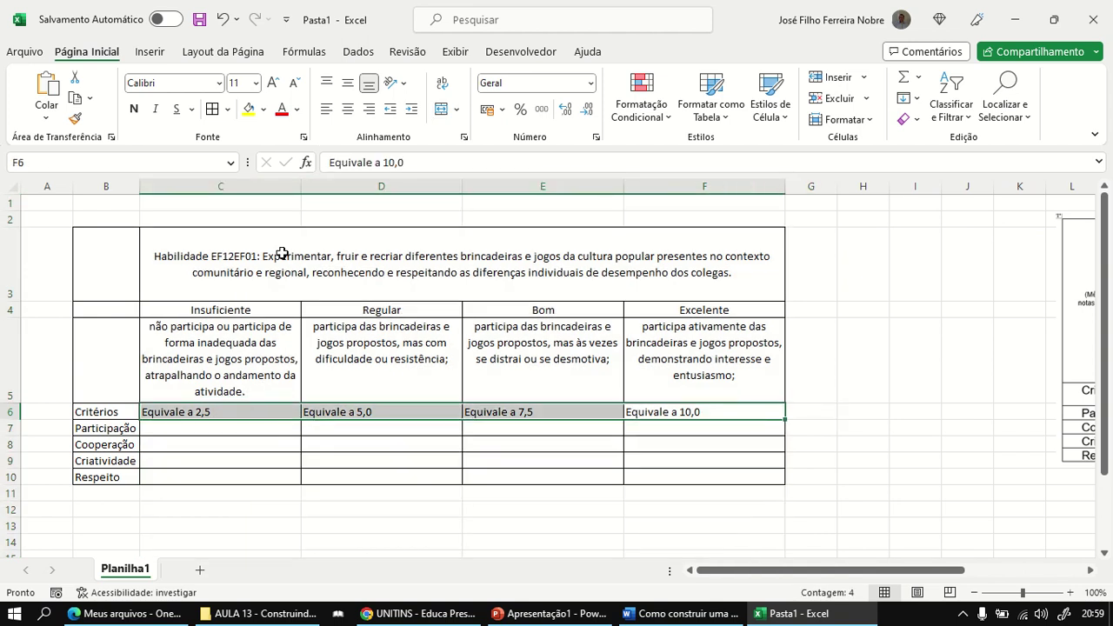
{"action": "left_click", "coordinate": [347, 108]}
{"action": "left_click", "coordinate": [347, 83]}
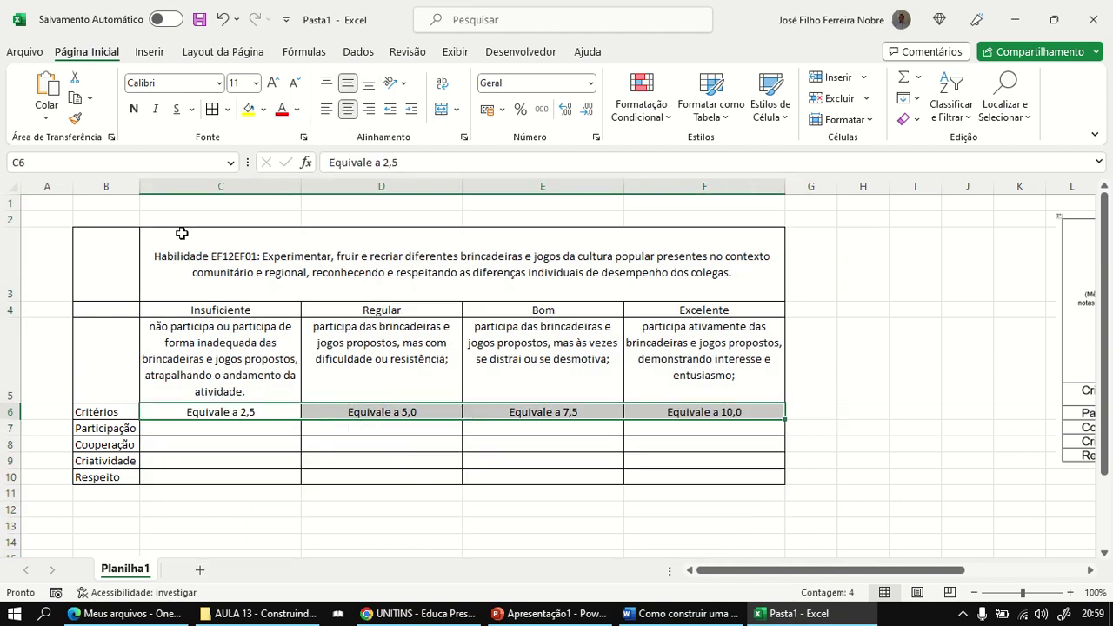
Step: Merge the empty cells B3:B5 beside the headings and widen column B to about double its width
{"action": "left_click_drag", "start_coordinate": [108, 283], "coordinate": [101, 356]}
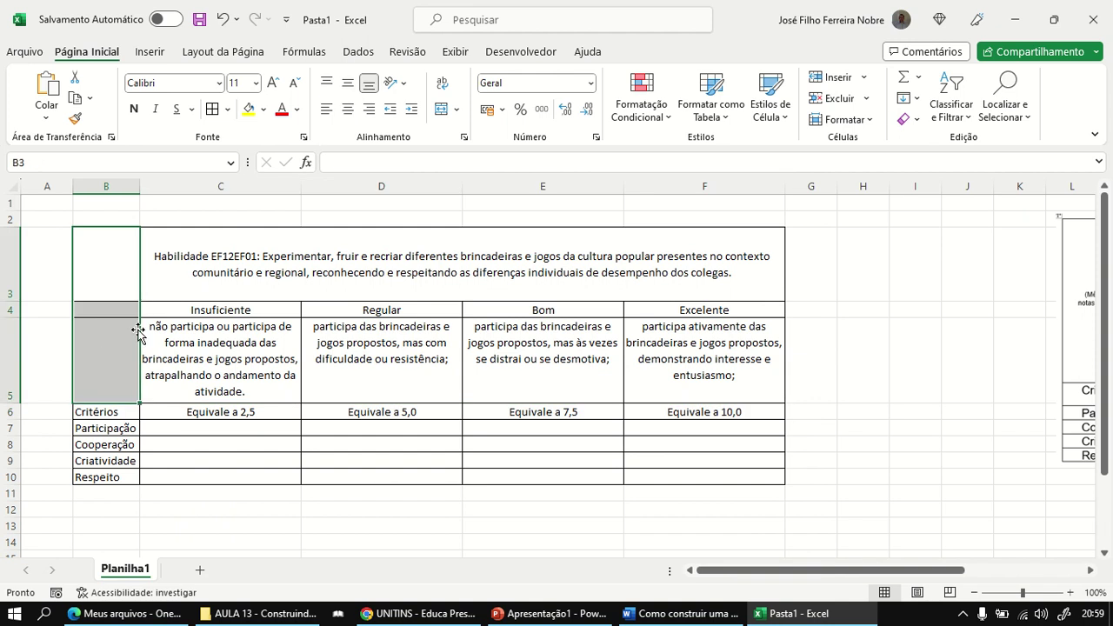
{"action": "left_click", "coordinate": [440, 109]}
{"action": "left_click_drag", "start_coordinate": [139, 189], "coordinate": [209, 189]}
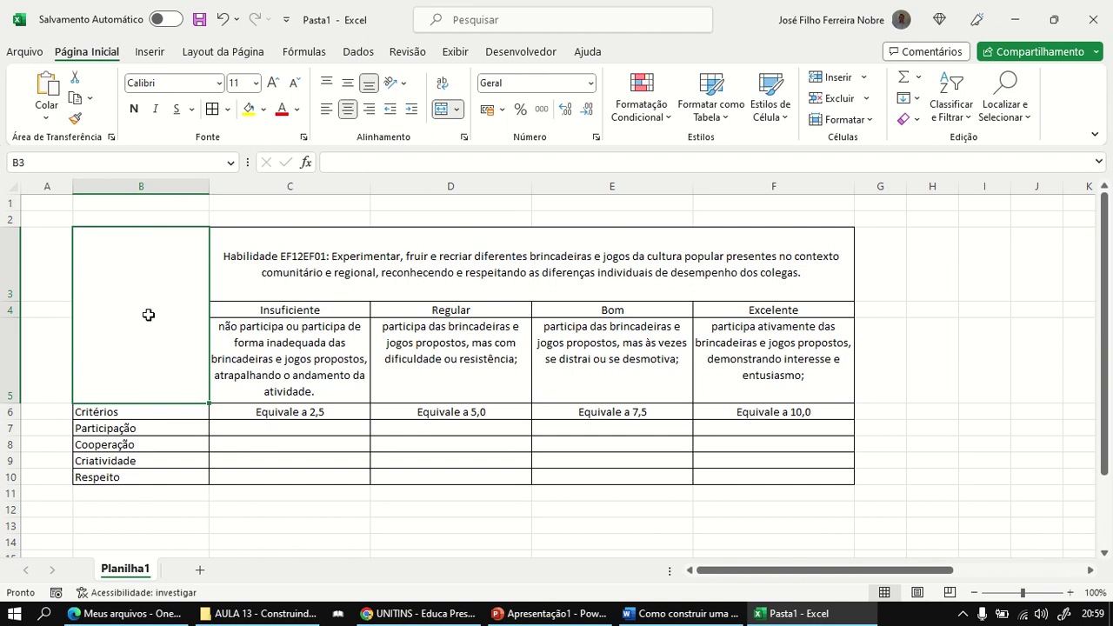
Step: Enter the heading "Nota do critério" in G6 and fit column G's width to the text
{"action": "left_click", "coordinate": [908, 414]}
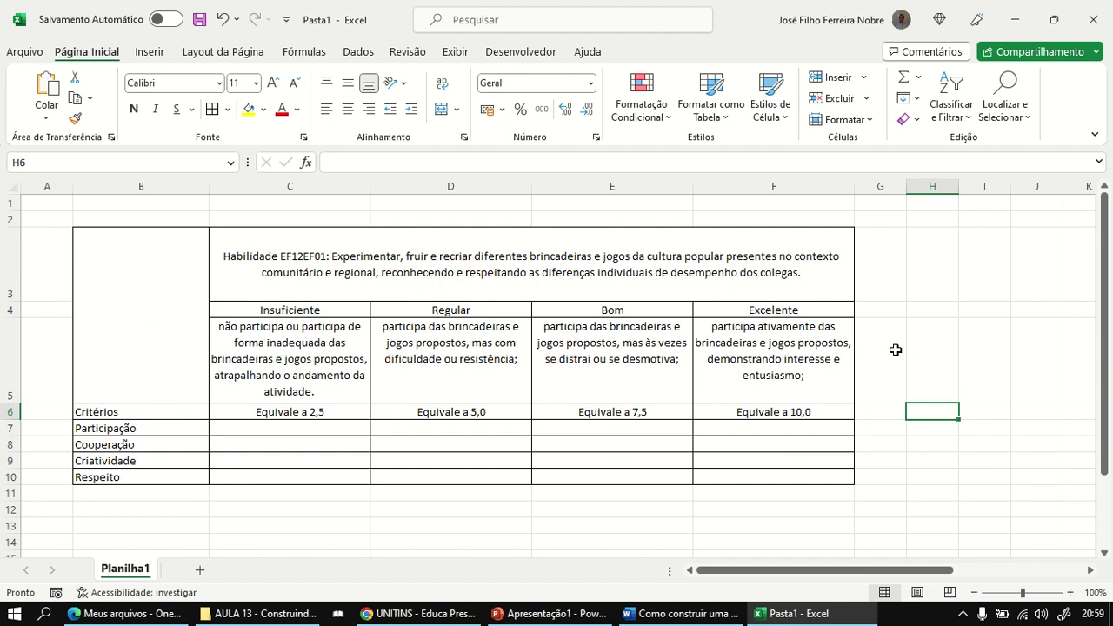
{"action": "left_click", "coordinate": [878, 415]}
{"action": "type", "text": "Nota"}
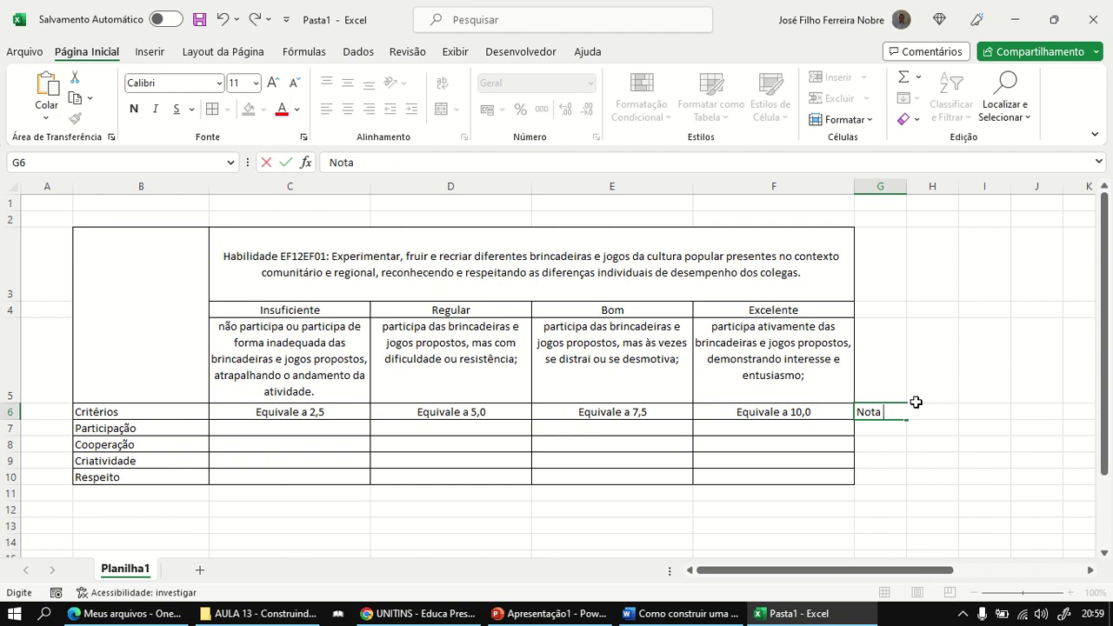
{"action": "type", "text": "do critério"}
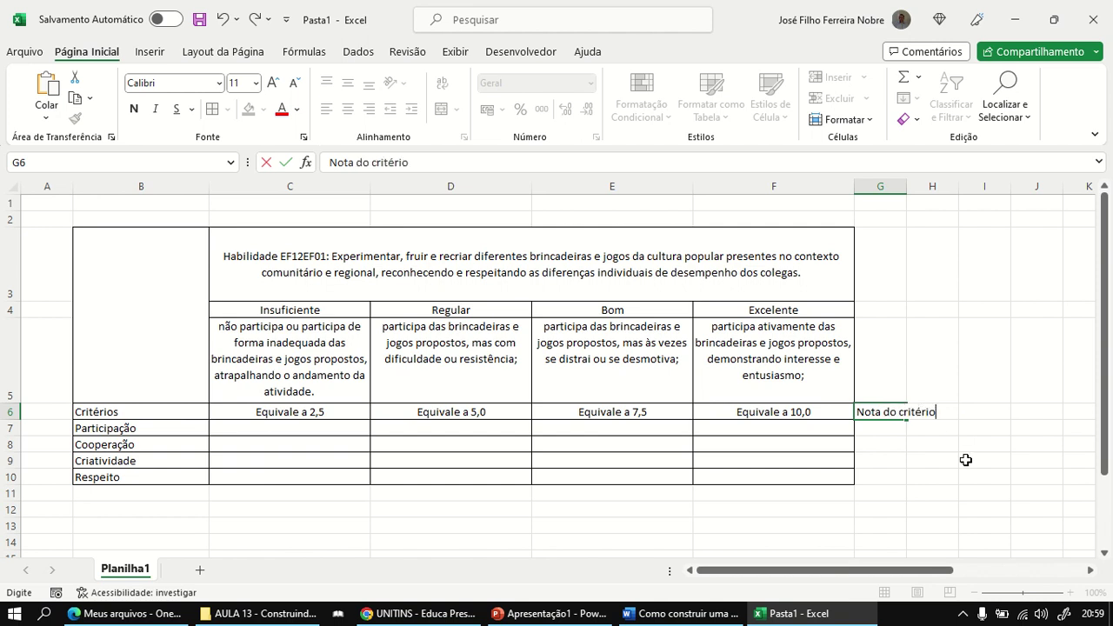
{"action": "left_click", "coordinate": [936, 449]}
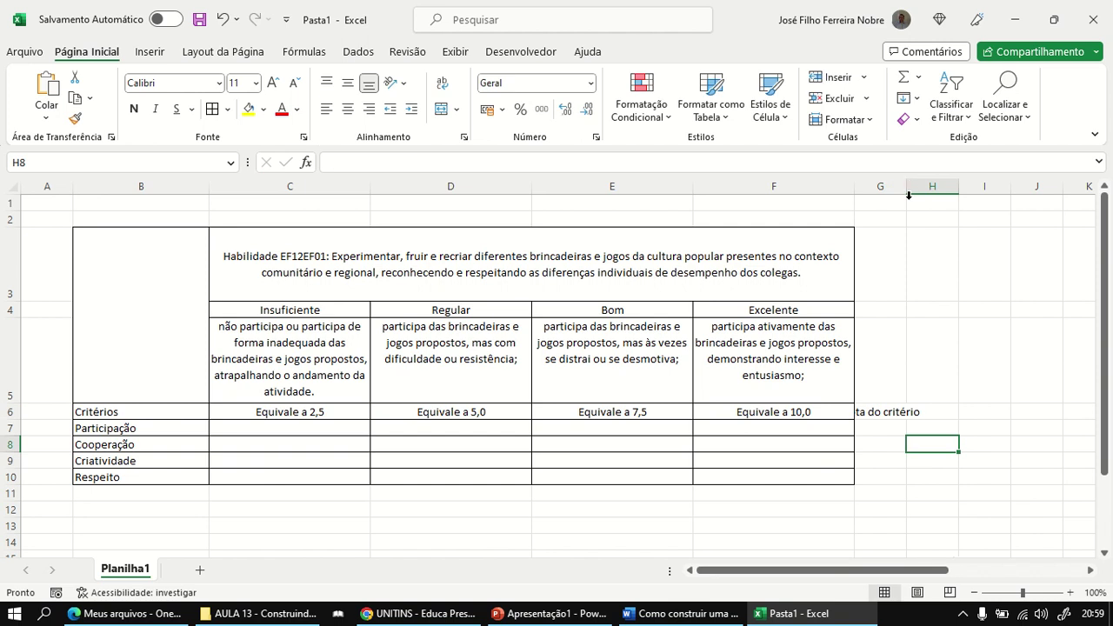
{"action": "double_click", "coordinate": [908, 196]}
{"action": "left_click", "coordinate": [909, 429]}
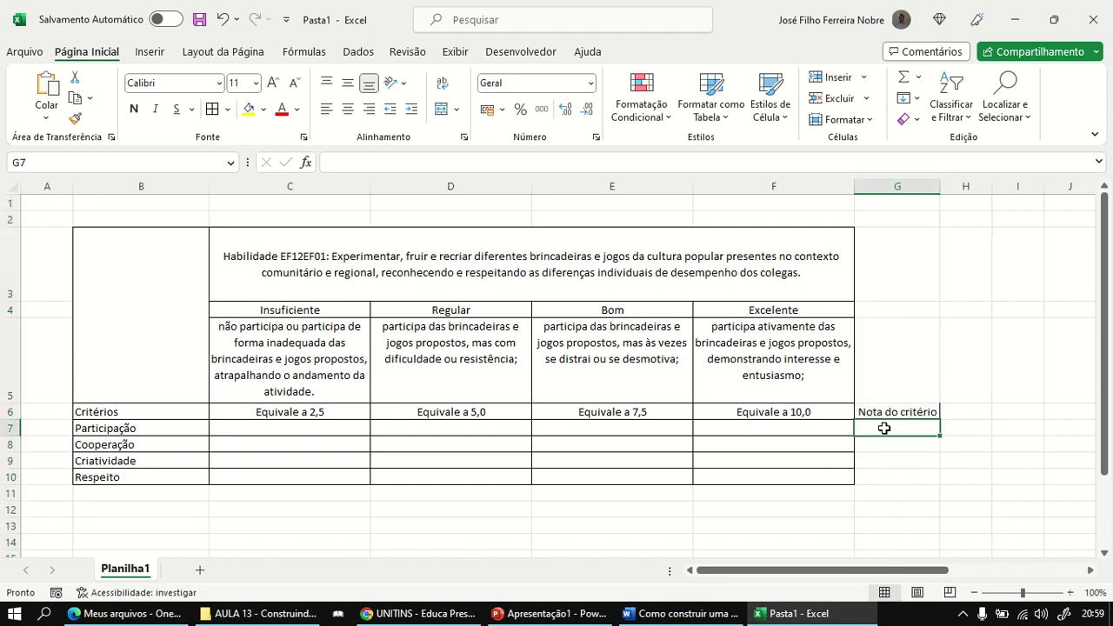
Step: Insert an empty column before the "Nota do critério" column and narrow it to a slim spacer
{"action": "left_click", "coordinate": [873, 187]}
{"action": "right_click", "coordinate": [873, 188]}
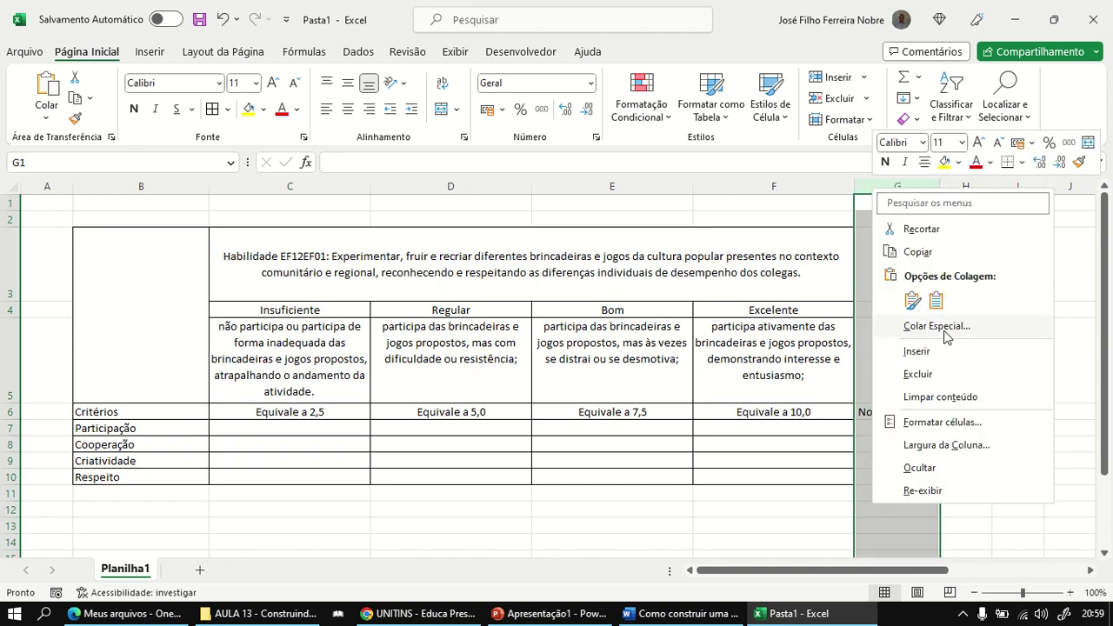
{"action": "left_click", "coordinate": [927, 356]}
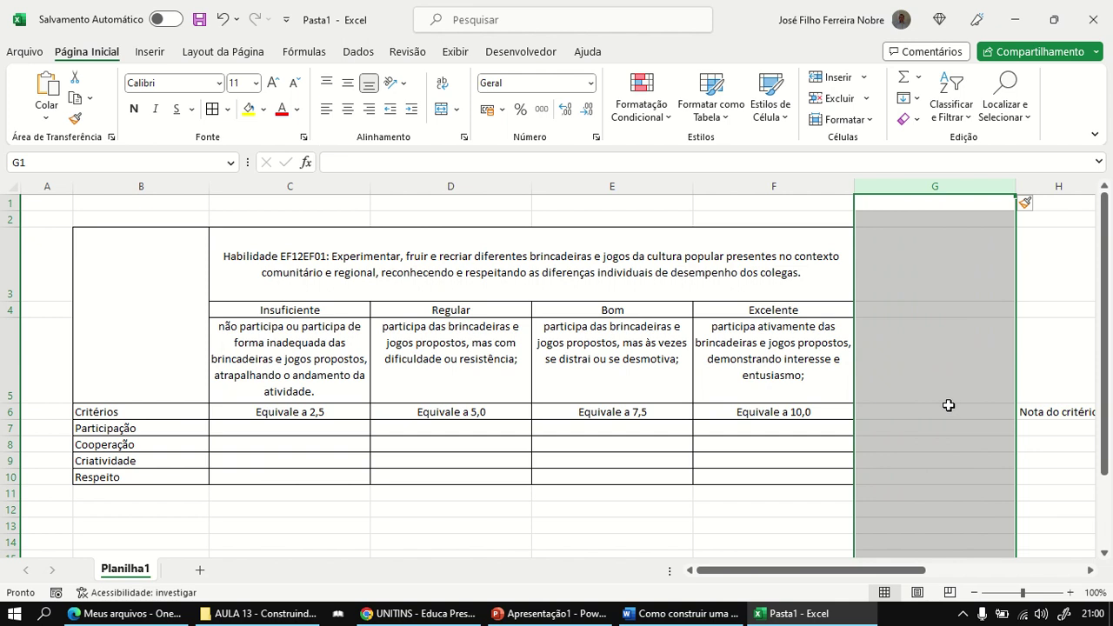
{"action": "left_click", "coordinate": [947, 406]}
{"action": "left_click_drag", "start_coordinate": [1012, 184], "coordinate": [867, 186]}
{"action": "left_click", "coordinate": [898, 426]}
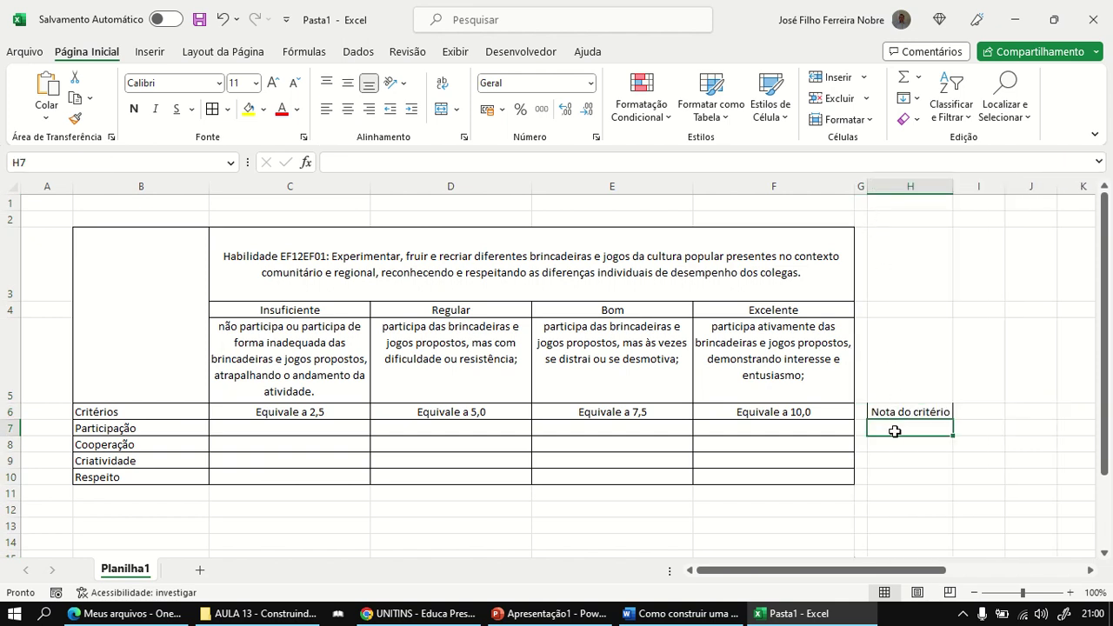
Step: Apply all borders to the empty grade cells H7:H10 under "Nota do critério"
{"action": "left_click_drag", "start_coordinate": [893, 436], "coordinate": [895, 472]}
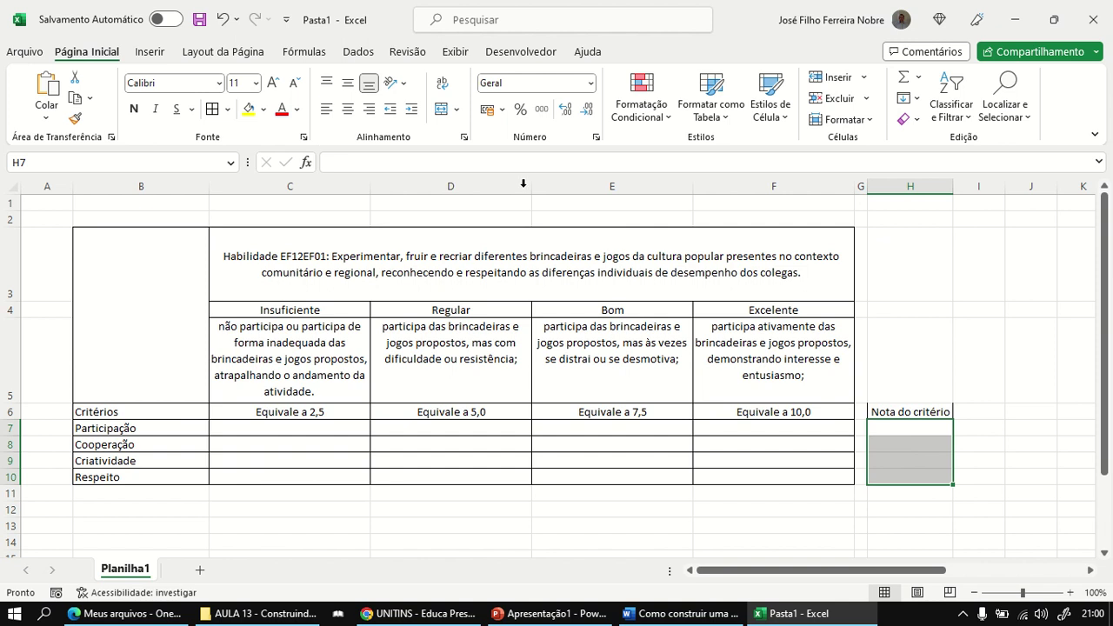
{"action": "left_click", "coordinate": [214, 110]}
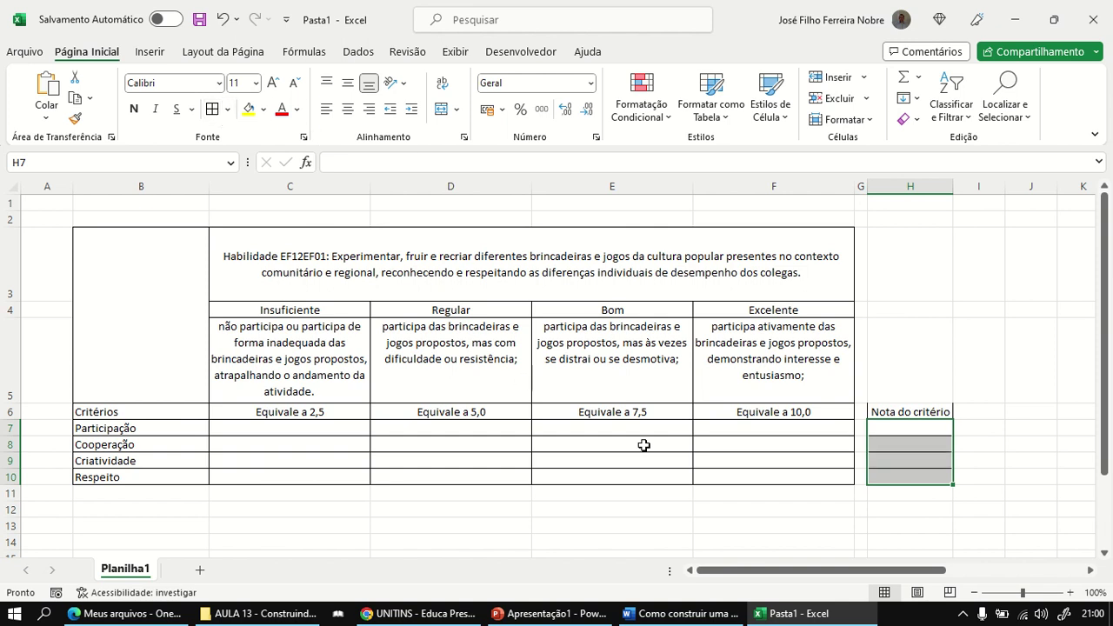
{"action": "left_click_drag", "start_coordinate": [850, 539], "coordinate": [839, 525]}
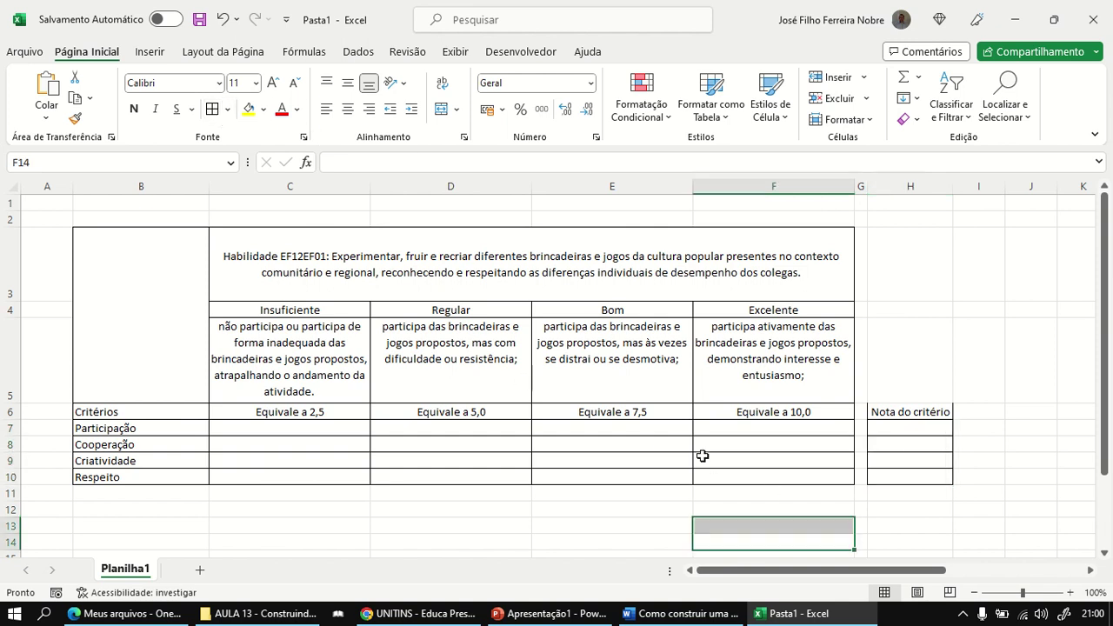
{"action": "left_click", "coordinate": [300, 428]}
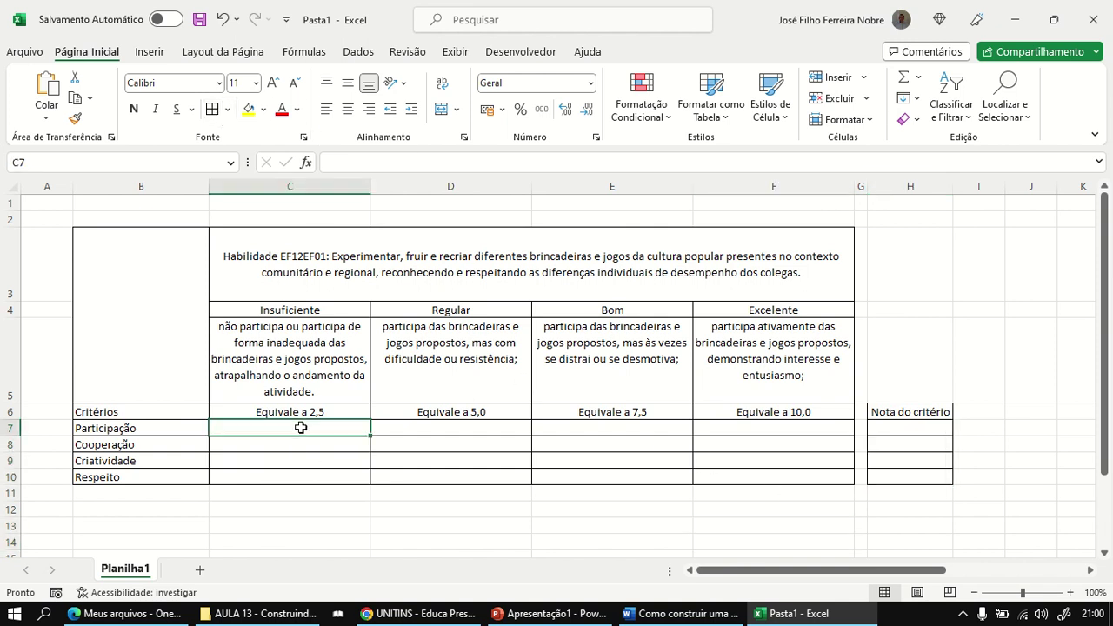
{"action": "left_click", "coordinate": [387, 448]}
{"action": "left_click", "coordinate": [448, 472]}
{"action": "left_click", "coordinate": [548, 459]}
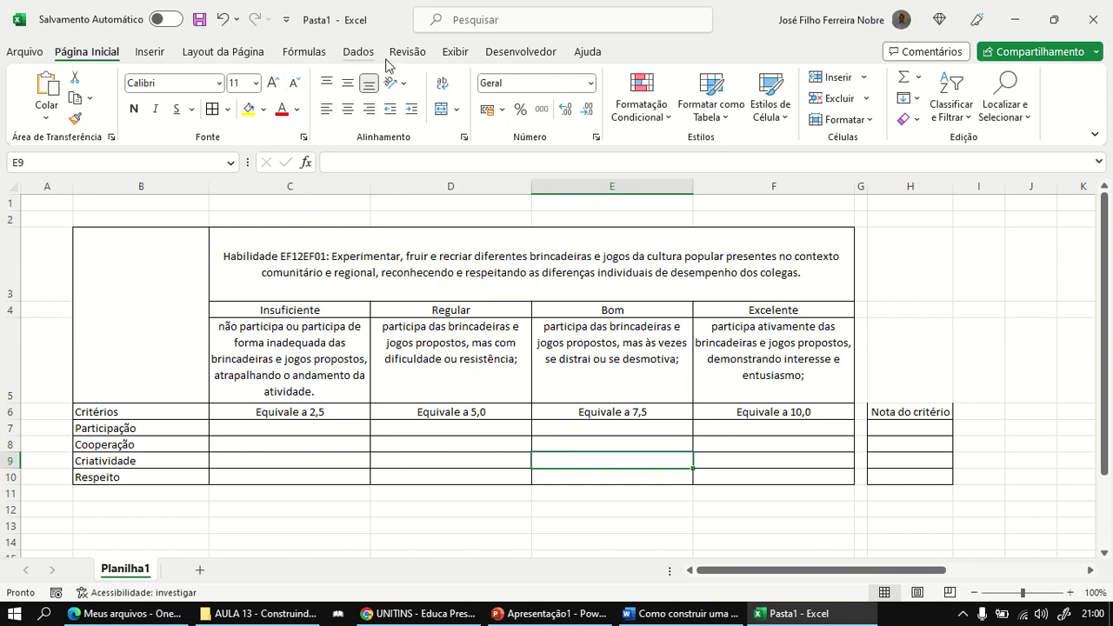
Step: Hide the worksheet's gridlines
{"action": "left_click", "coordinate": [455, 52]}
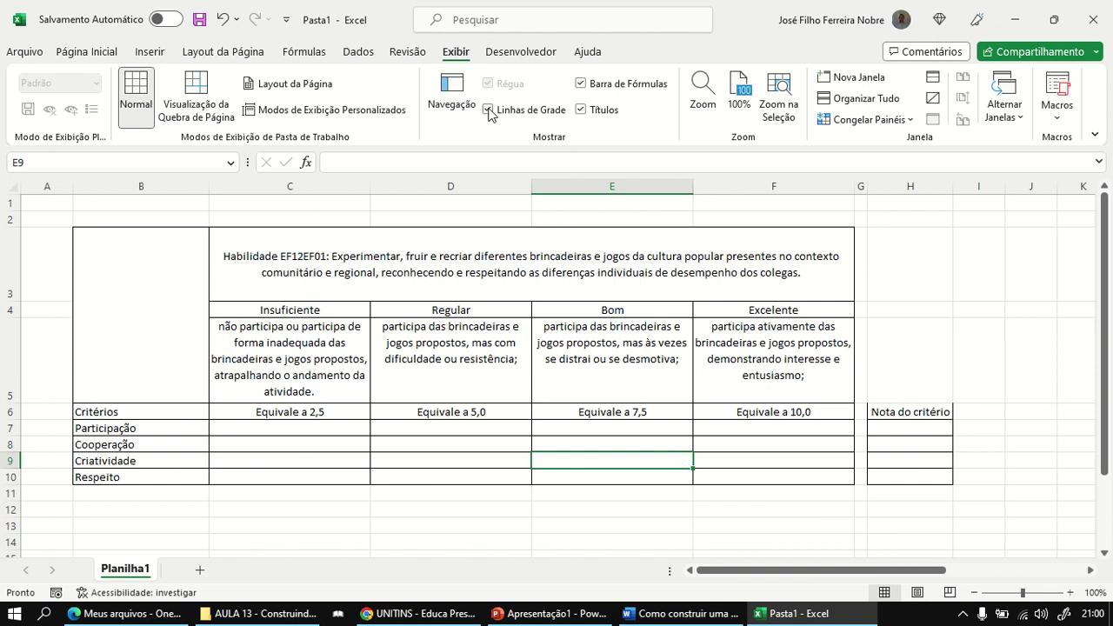
{"action": "left_click", "coordinate": [956, 333]}
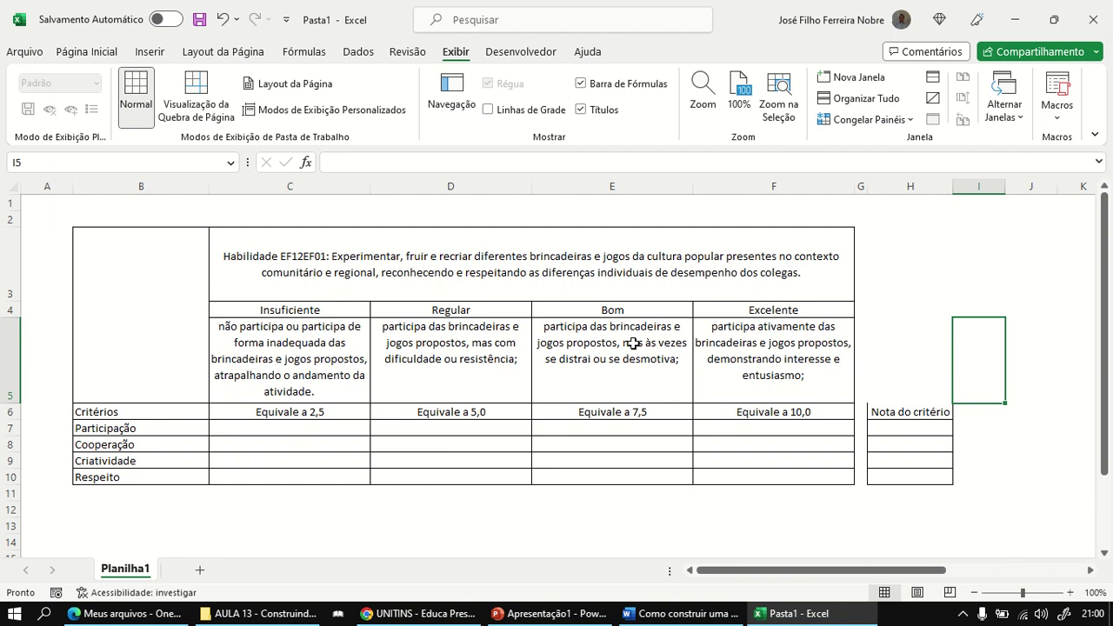
{"action": "left_click", "coordinate": [998, 447]}
Step: Apply all borders to the "Nota do critério" heading cell H6
{"action": "left_click", "coordinate": [885, 411]}
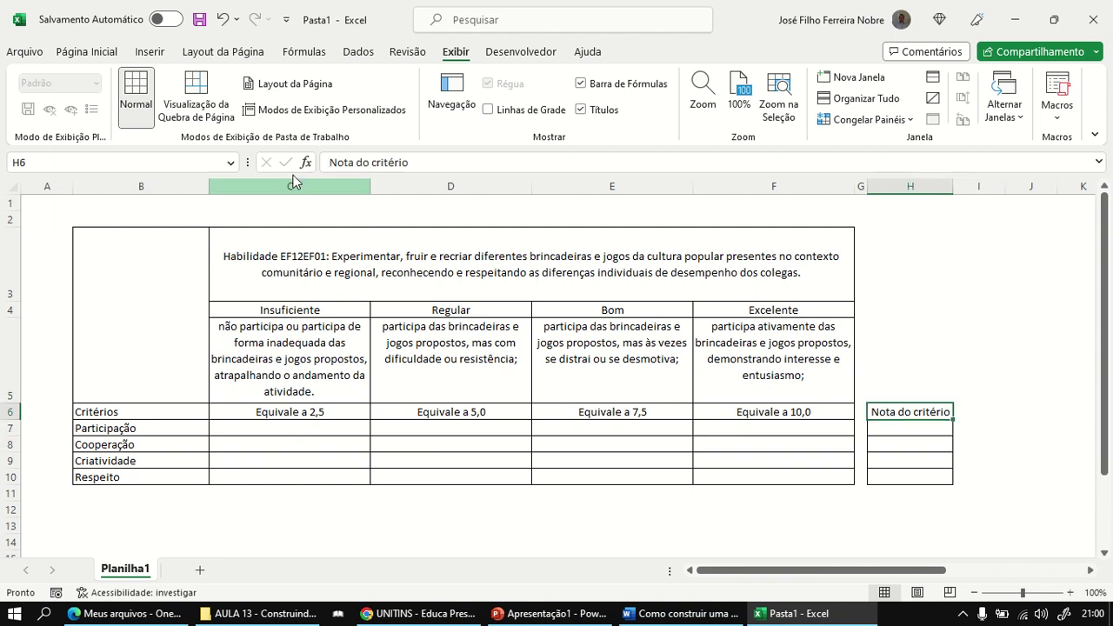
{"action": "left_click", "coordinate": [108, 51]}
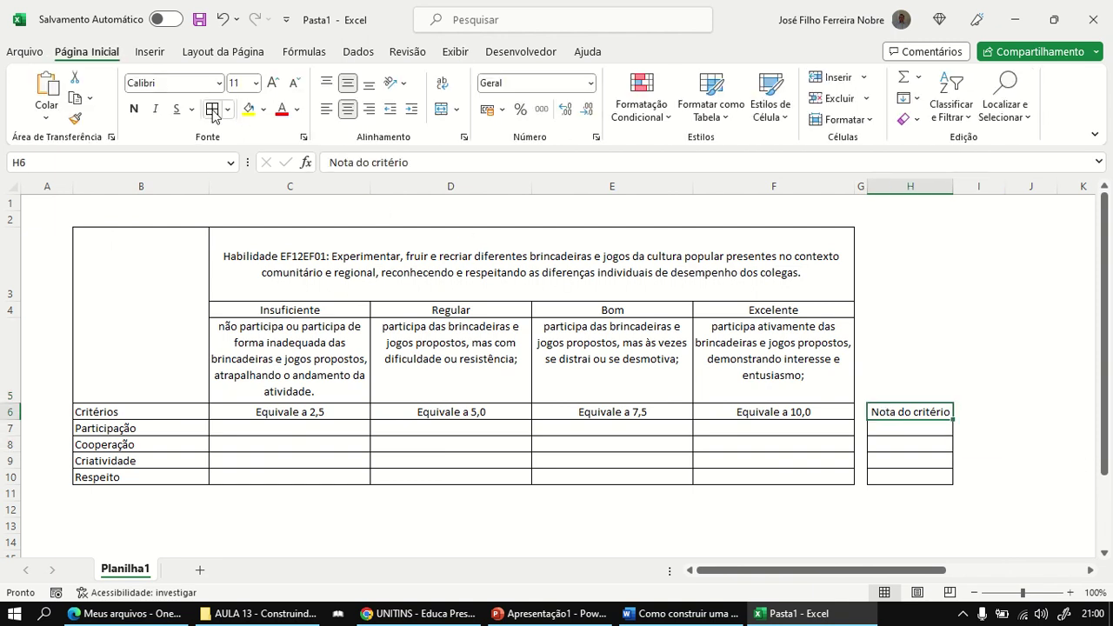
{"action": "left_click", "coordinate": [1009, 364]}
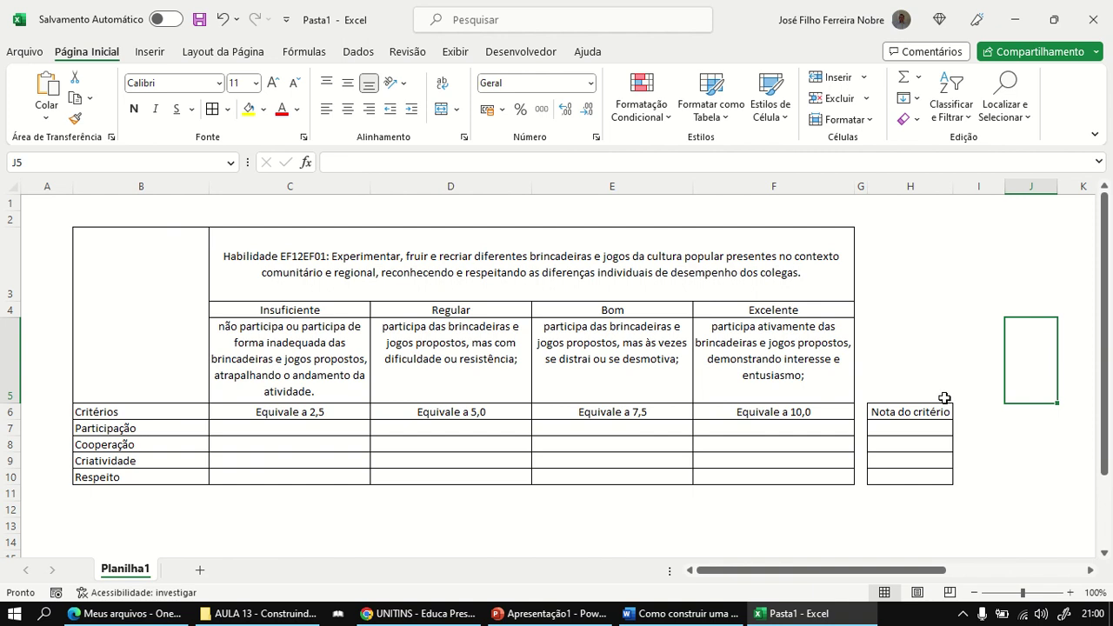
Step: Center the marking cells C7:F10 horizontally and vertically, using a trial X in C7 and deleting it
{"action": "left_click", "coordinate": [909, 431]}
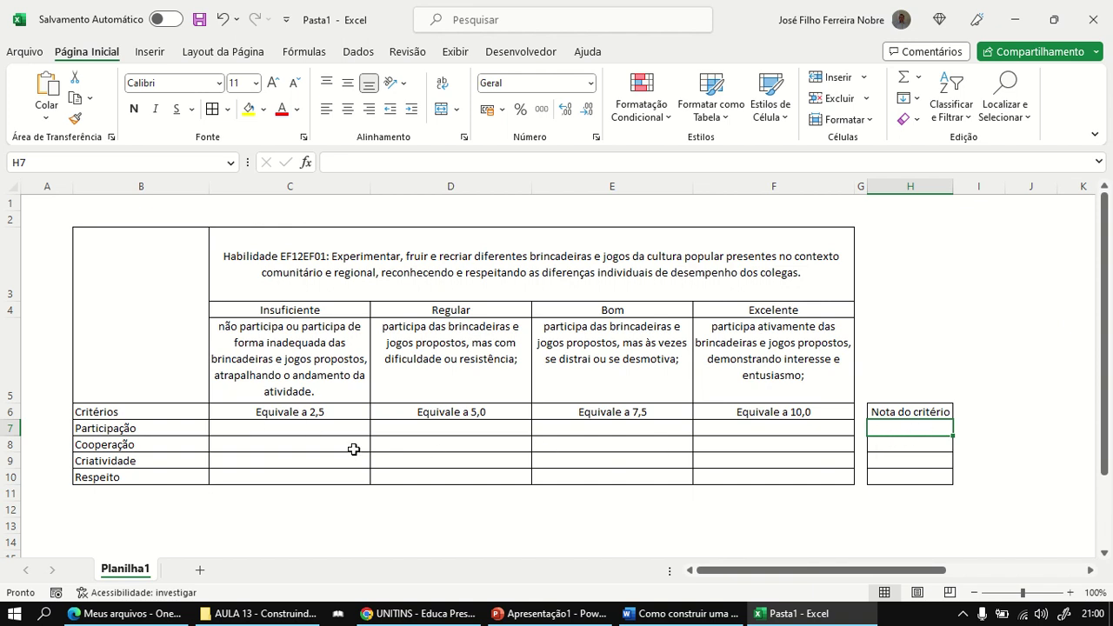
{"action": "left_click", "coordinate": [313, 426]}
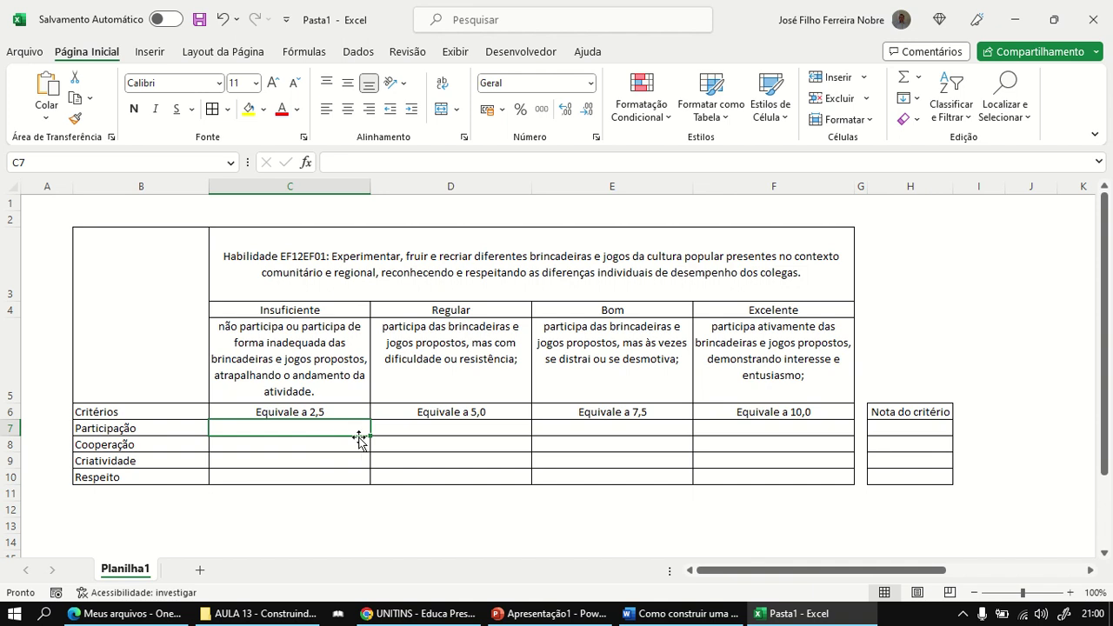
{"action": "type", "text": "X"}
{"action": "key", "text": "Return"}
{"action": "left_click_drag", "start_coordinate": [301, 425], "coordinate": [721, 462]}
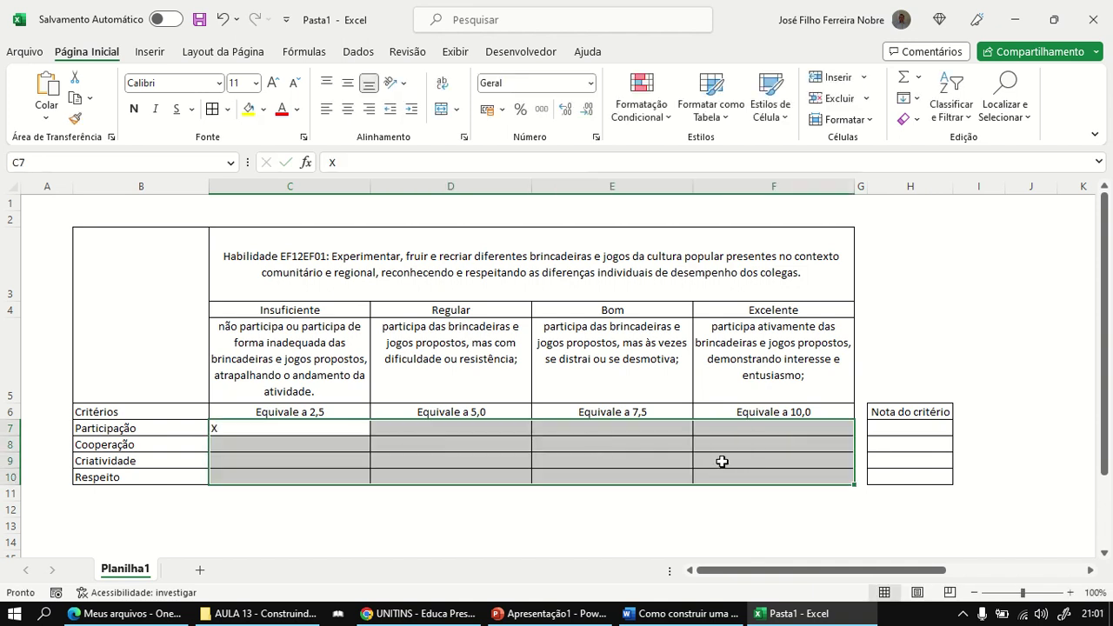
{"action": "left_click", "coordinate": [347, 109]}
{"action": "left_click", "coordinate": [346, 82]}
{"action": "left_click", "coordinate": [323, 439]}
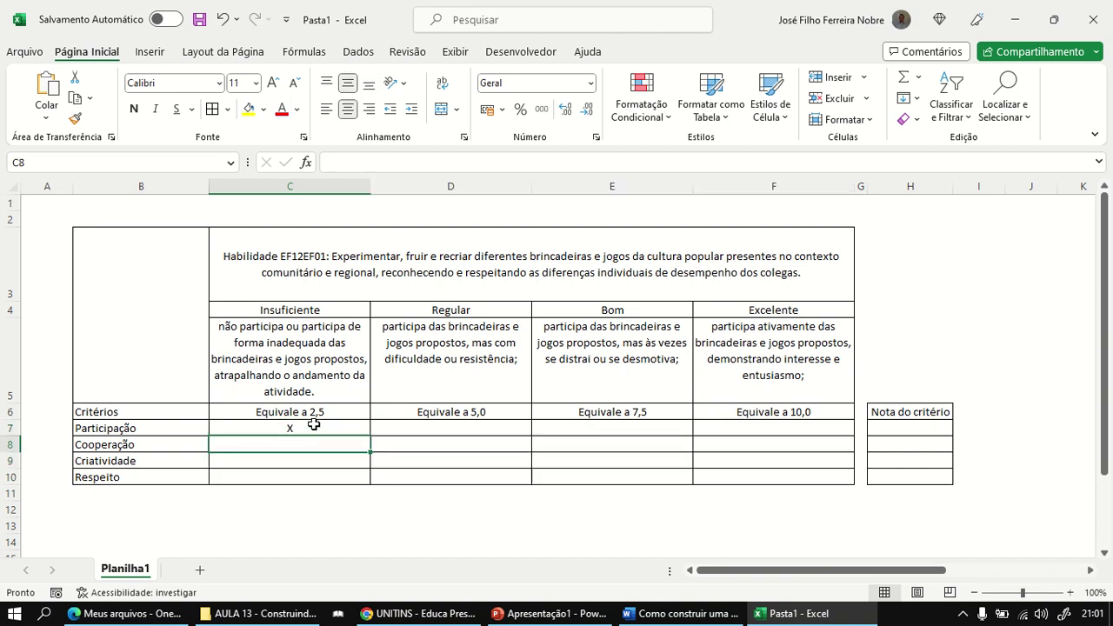
{"action": "left_click", "coordinate": [315, 424]}
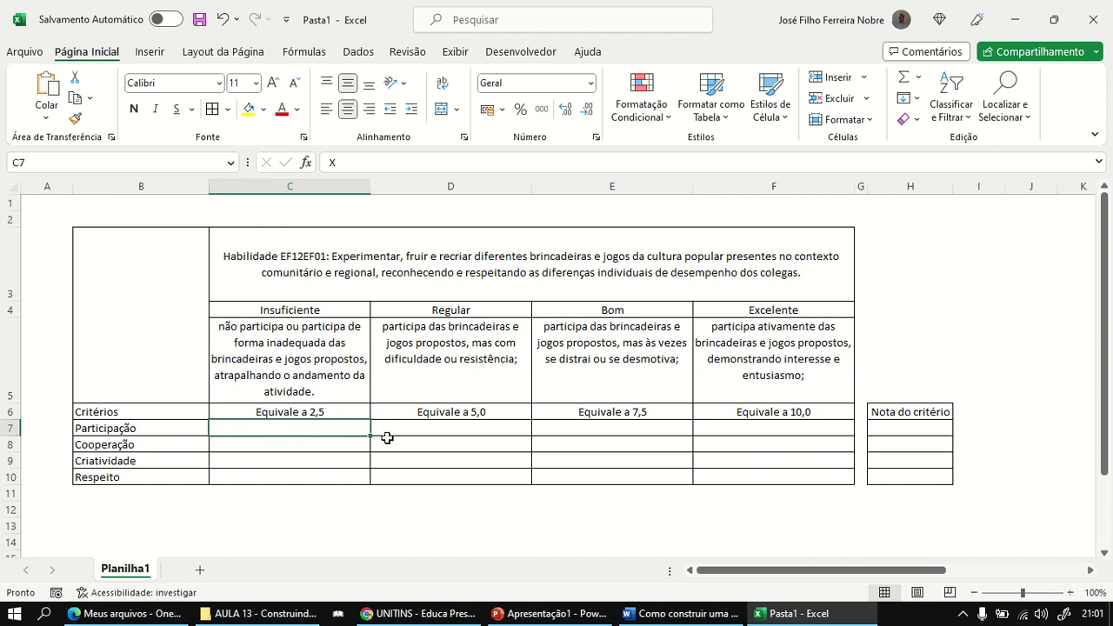
{"action": "key", "text": "Delete"}
Step: Mark Participação as Regular with a trial X in D7 and delete that mark
{"action": "left_click", "coordinate": [441, 424]}
{"action": "type", "text": "X"}
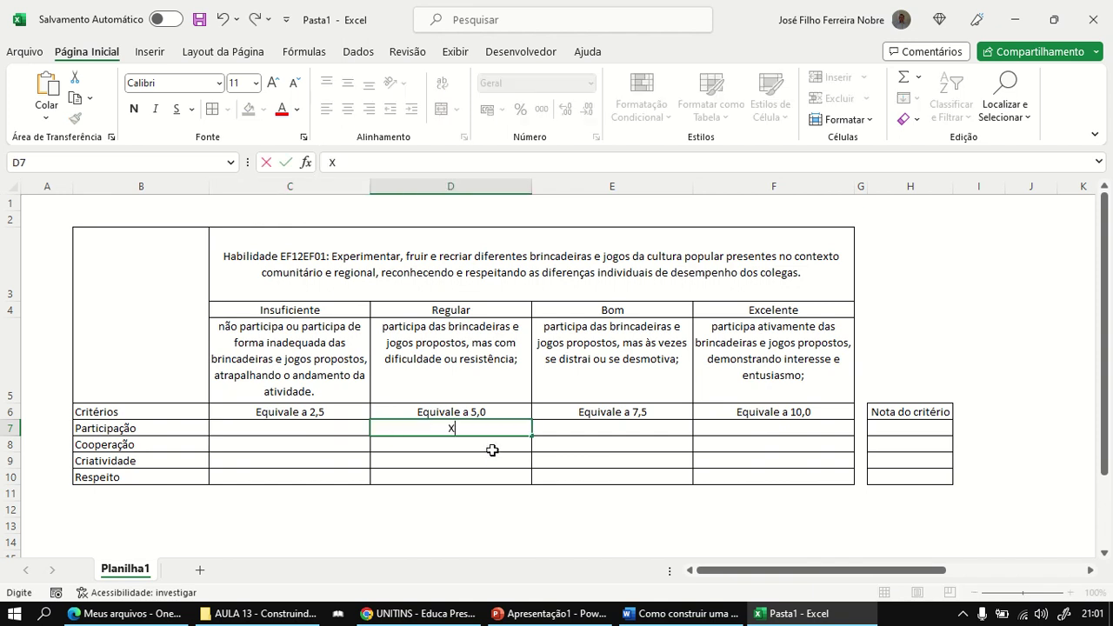
{"action": "left_click", "coordinate": [492, 459]}
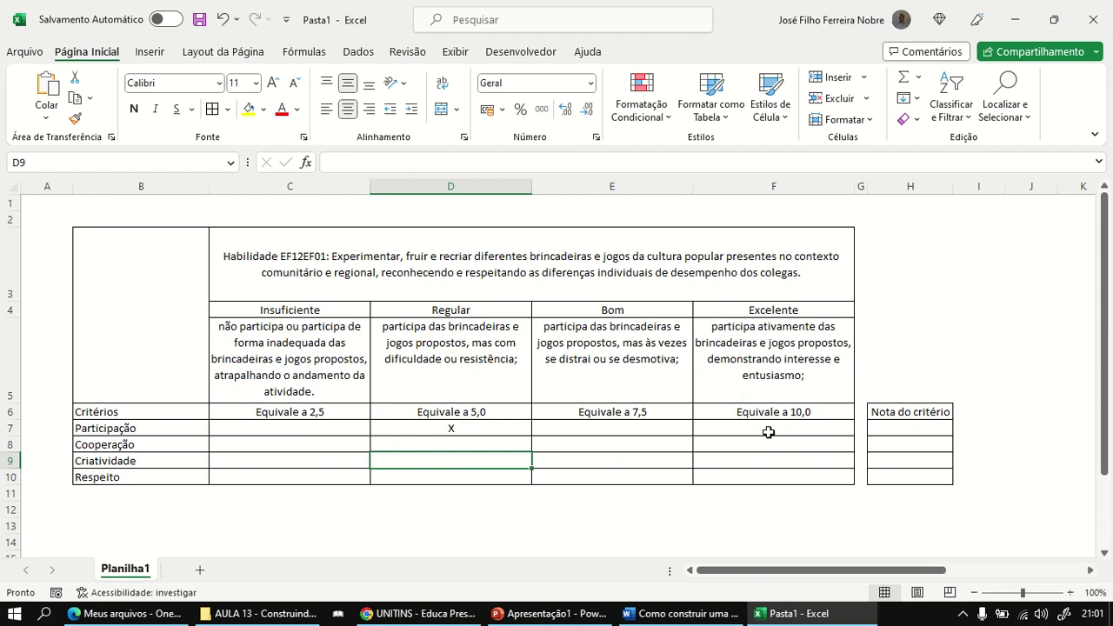
{"action": "left_click", "coordinate": [468, 427]}
{"action": "key", "text": "Delete"}
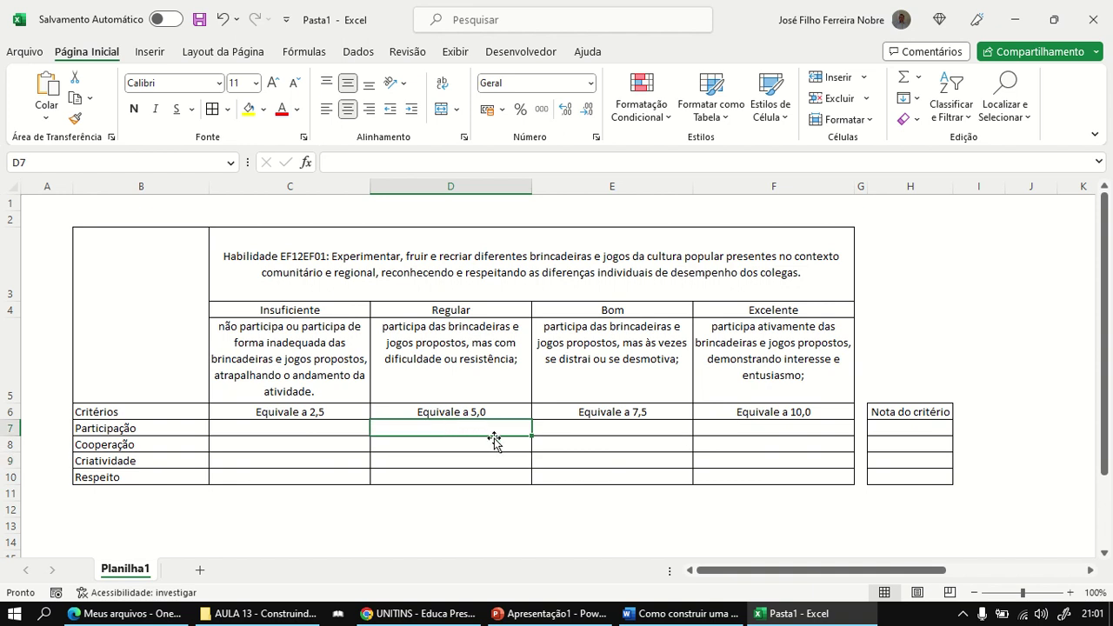
{"action": "left_click", "coordinate": [323, 426]}
{"action": "left_click", "coordinate": [433, 442]}
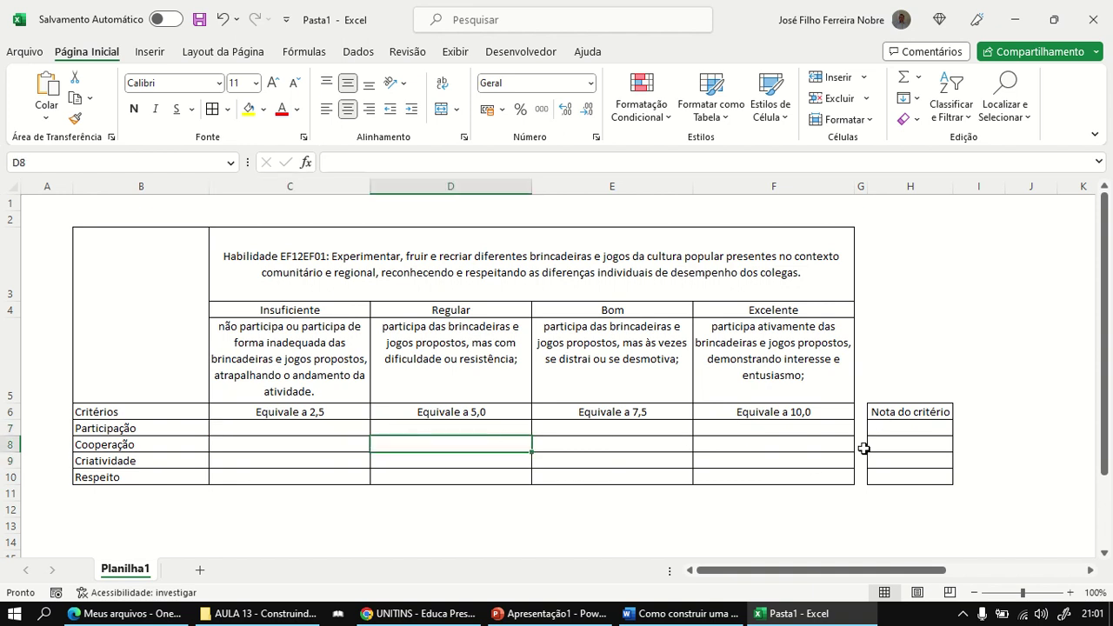
Step: Start a SE formula in Participação's grade cell H7 that returns 2 when C7 equals "X"
{"action": "left_click", "coordinate": [891, 433]}
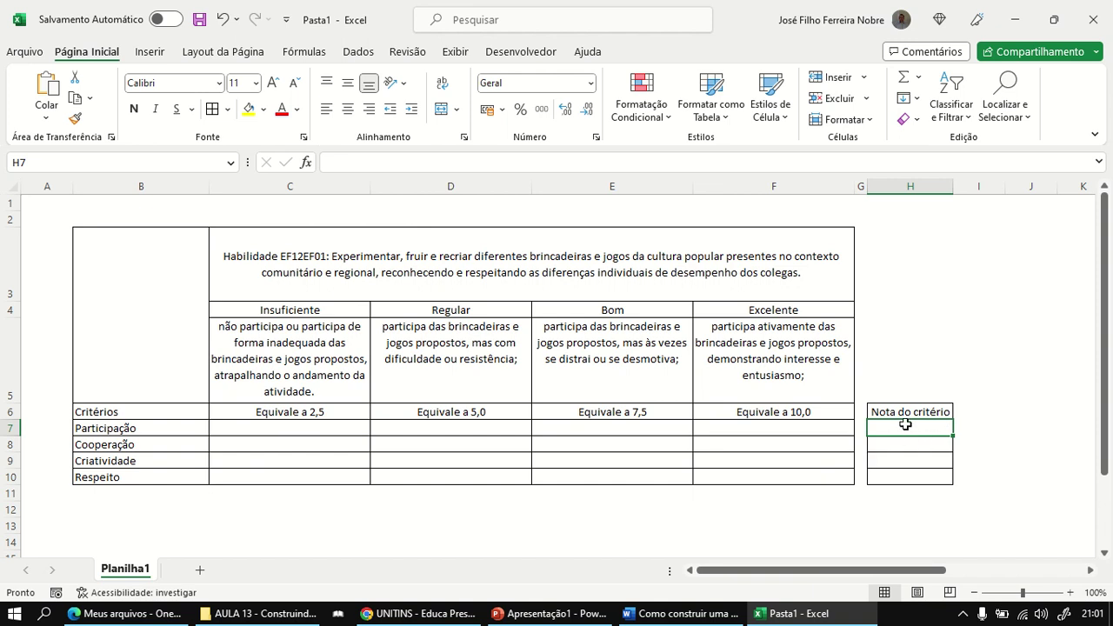
{"action": "left_click", "coordinate": [366, 161]}
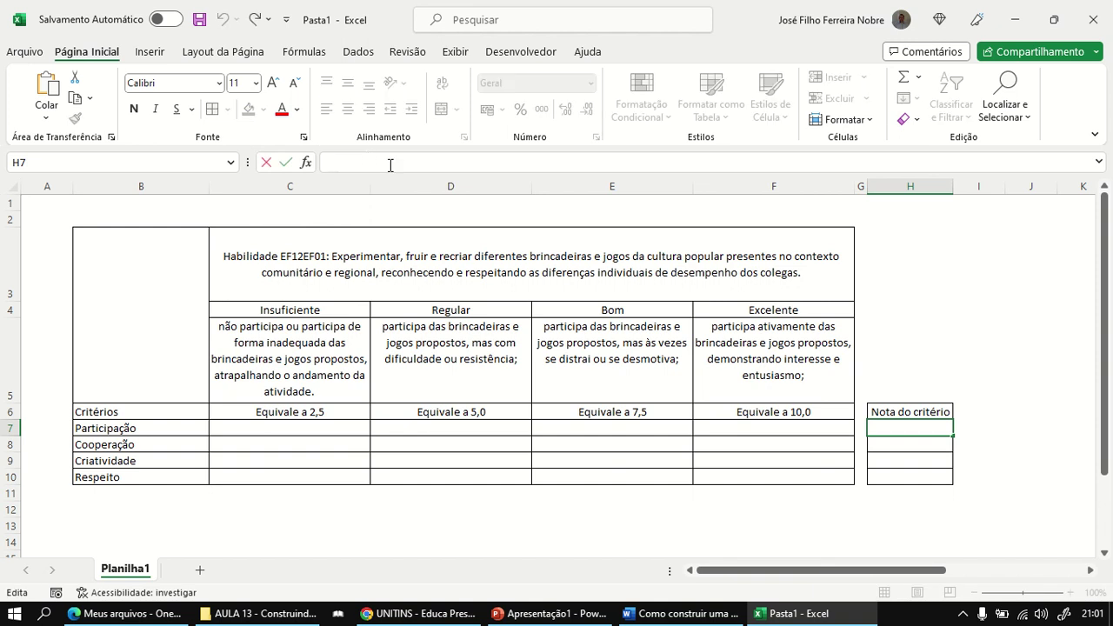
{"action": "type", "text": "=S"}
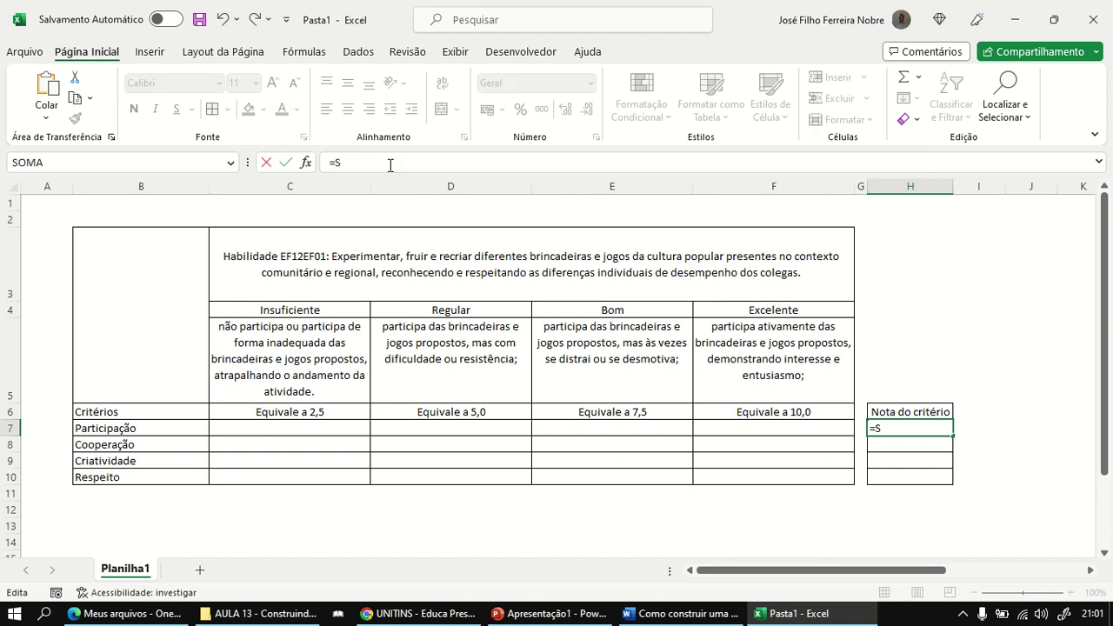
{"action": "type", "text": "E("}
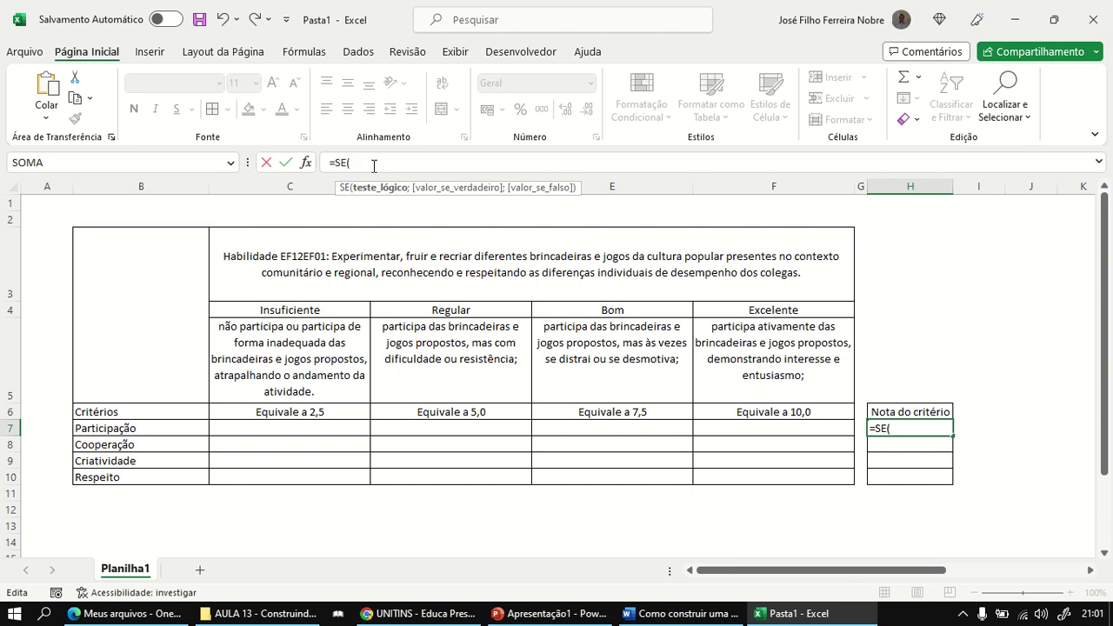
{"action": "key", "text": "super+plus"}
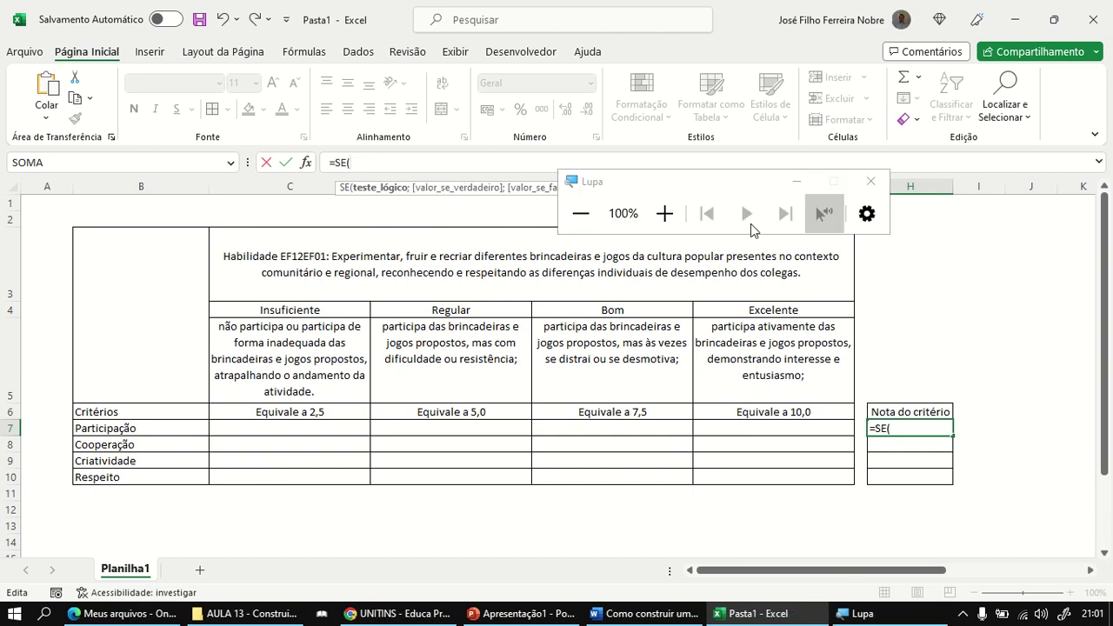
{"action": "left_click", "coordinate": [796, 181]}
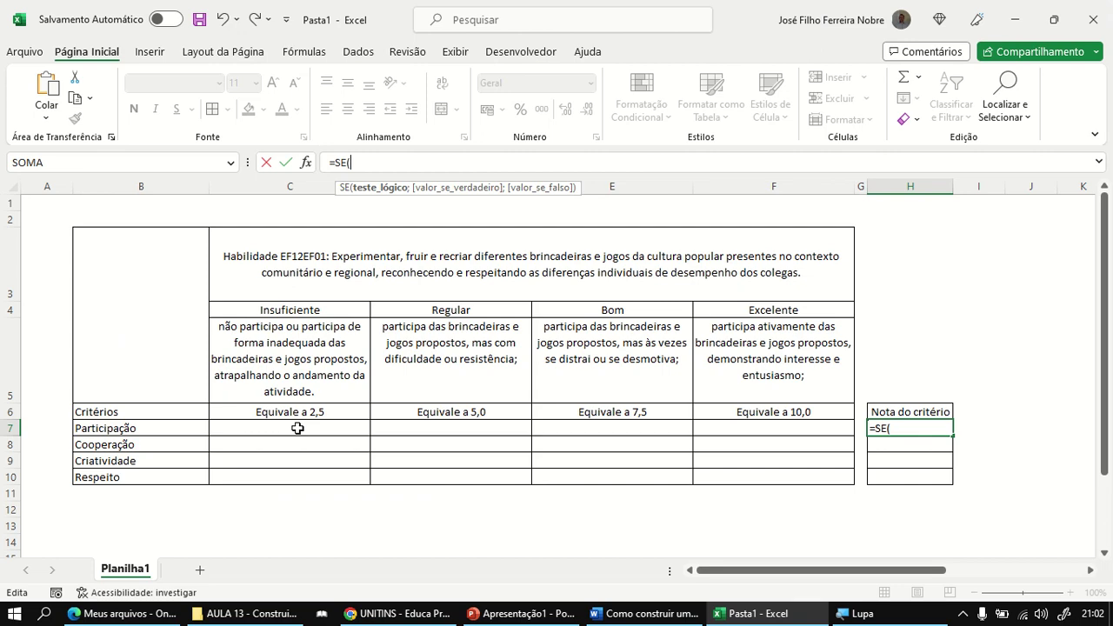
{"action": "left_click", "coordinate": [302, 431]}
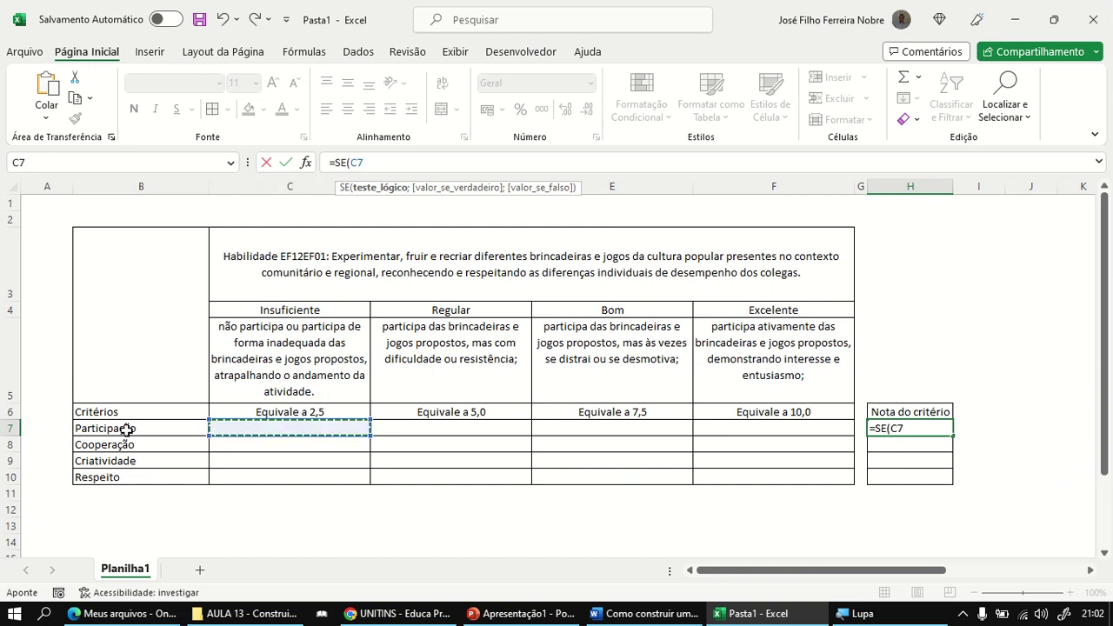
{"action": "left_click", "coordinate": [280, 430]}
{"action": "type", "text": "="}
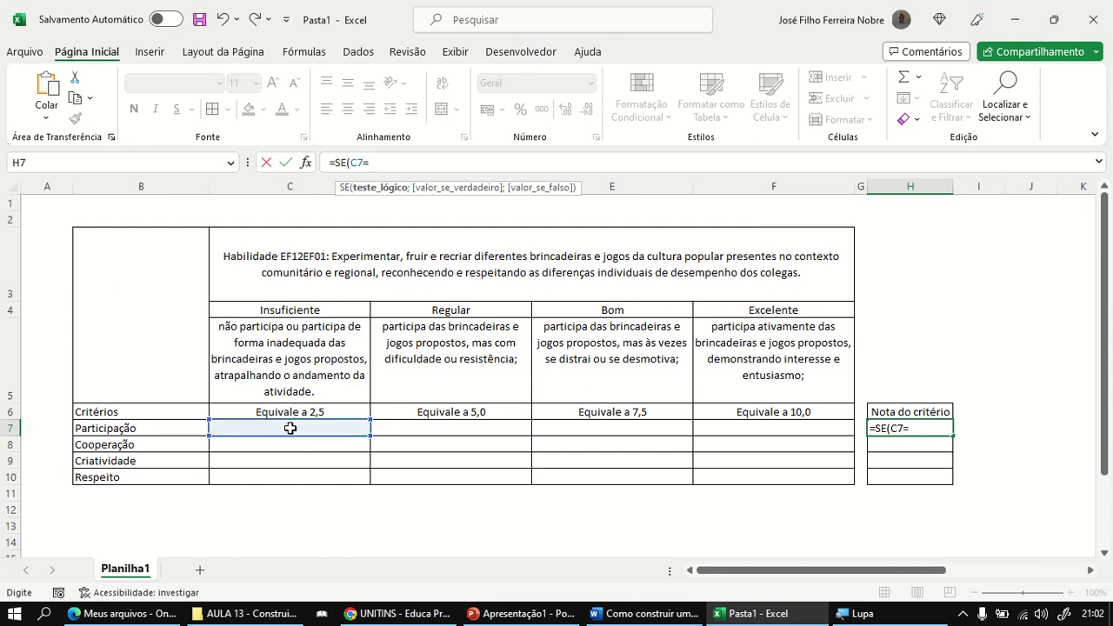
{"action": "type", "text": "\"X\";"}
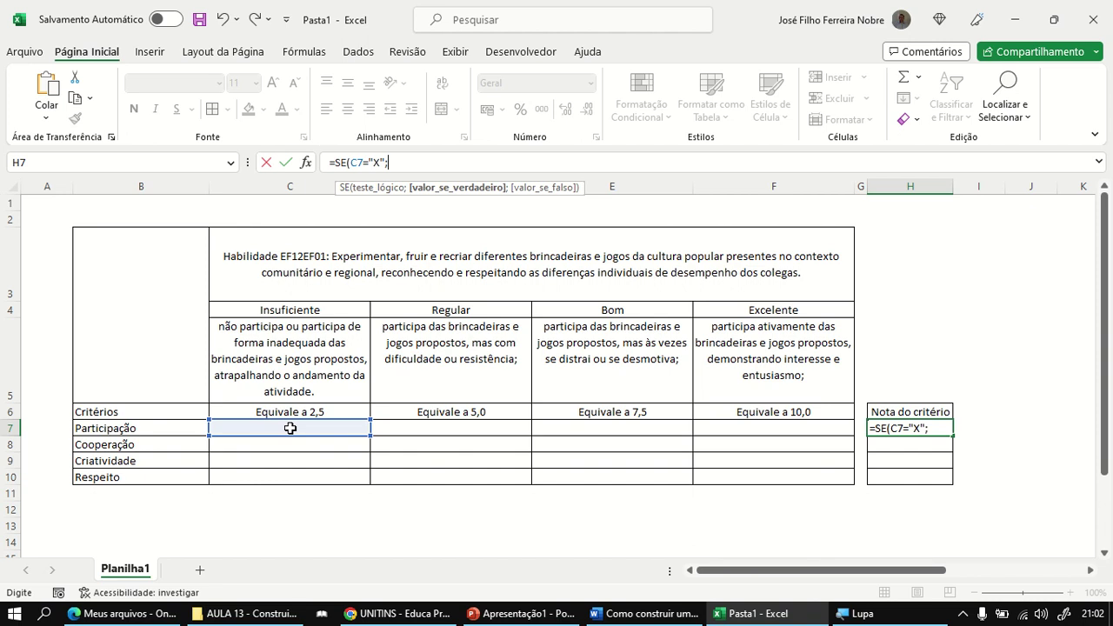
{"action": "type", "text": "2"}
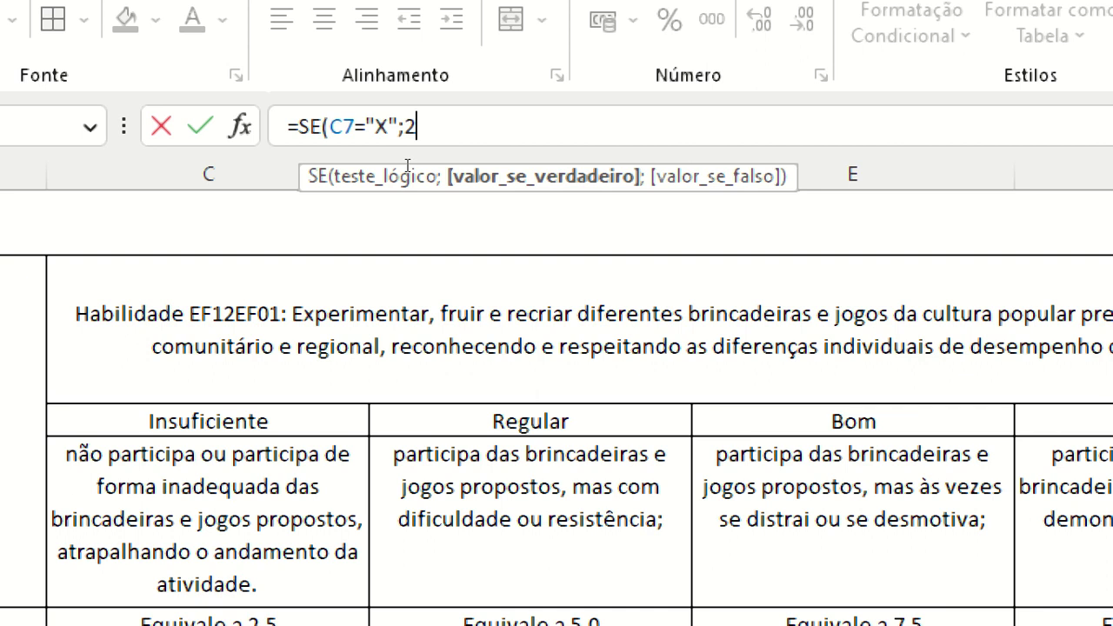
Step: Nest a second SE as the false value of the H7 formula, returning 5 when D7 equals "X"
{"action": "type", "text": ";"}
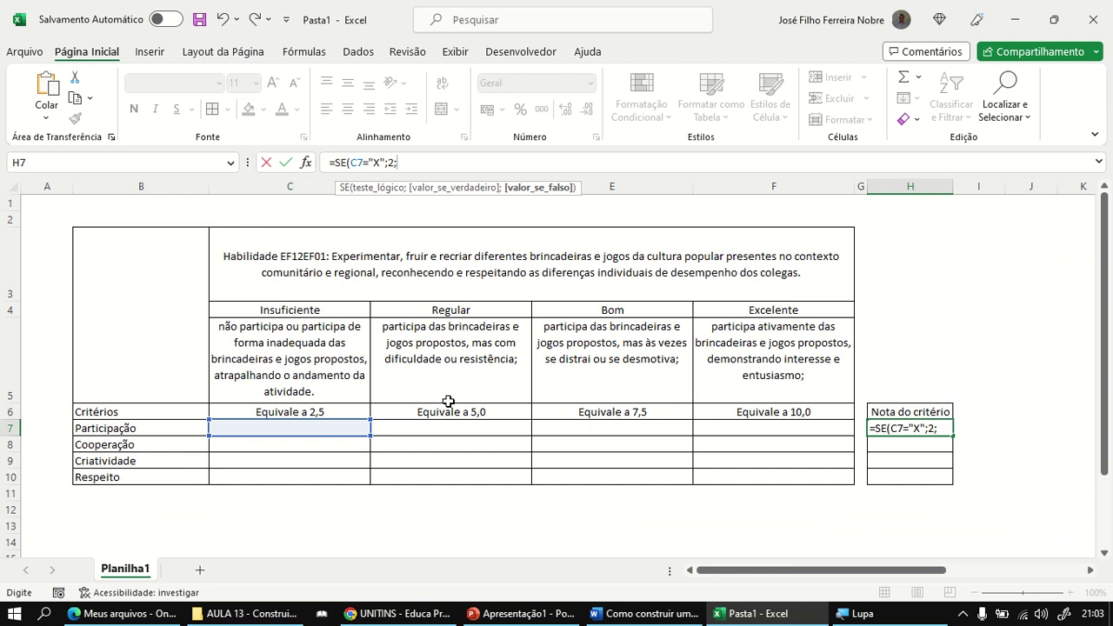
{"action": "type", "text": "SE"}
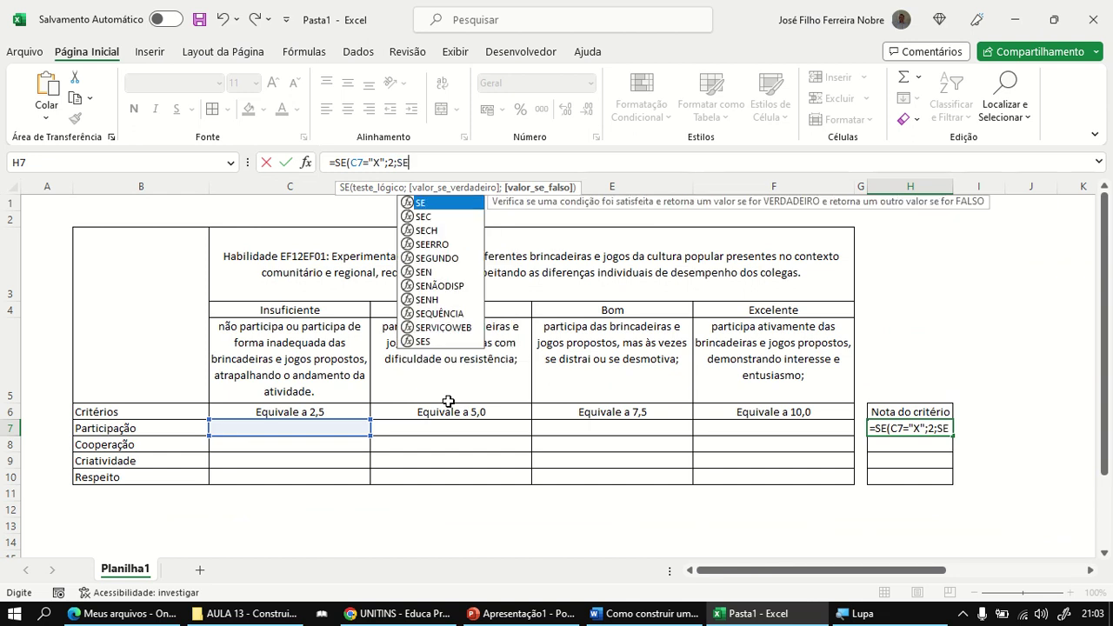
{"action": "type", "text": "("}
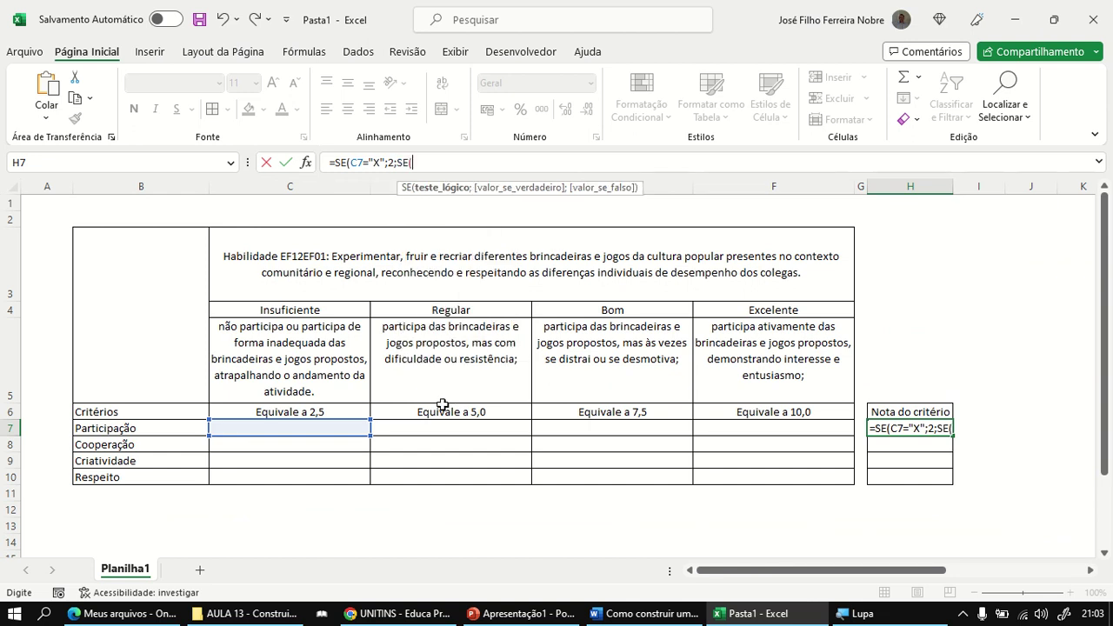
{"action": "left_click", "coordinate": [437, 428]}
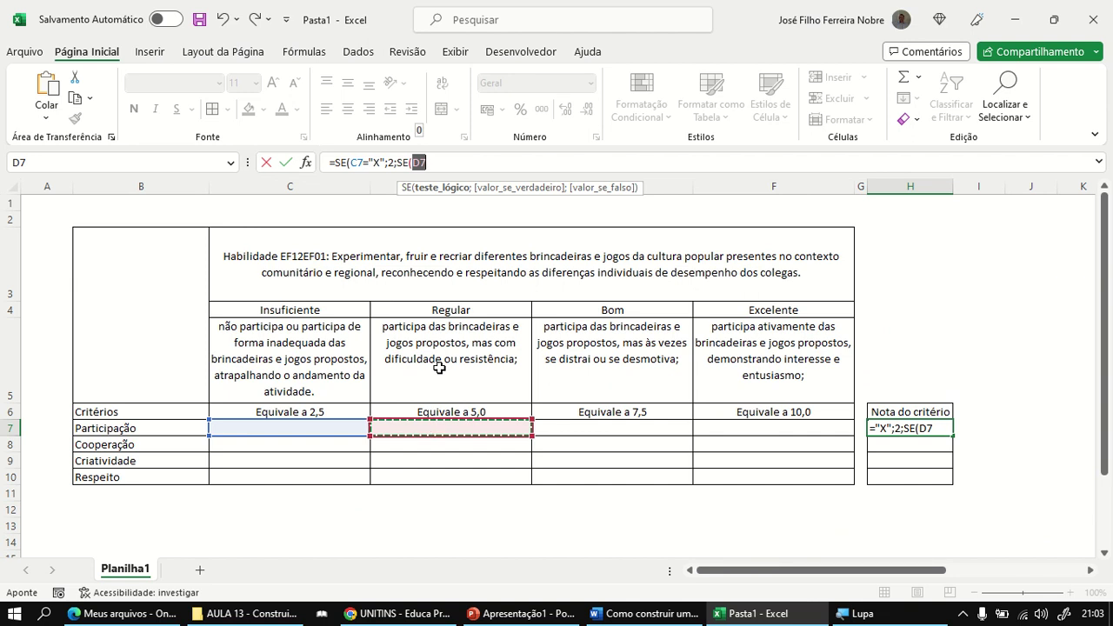
{"action": "left_click", "coordinate": [436, 163]}
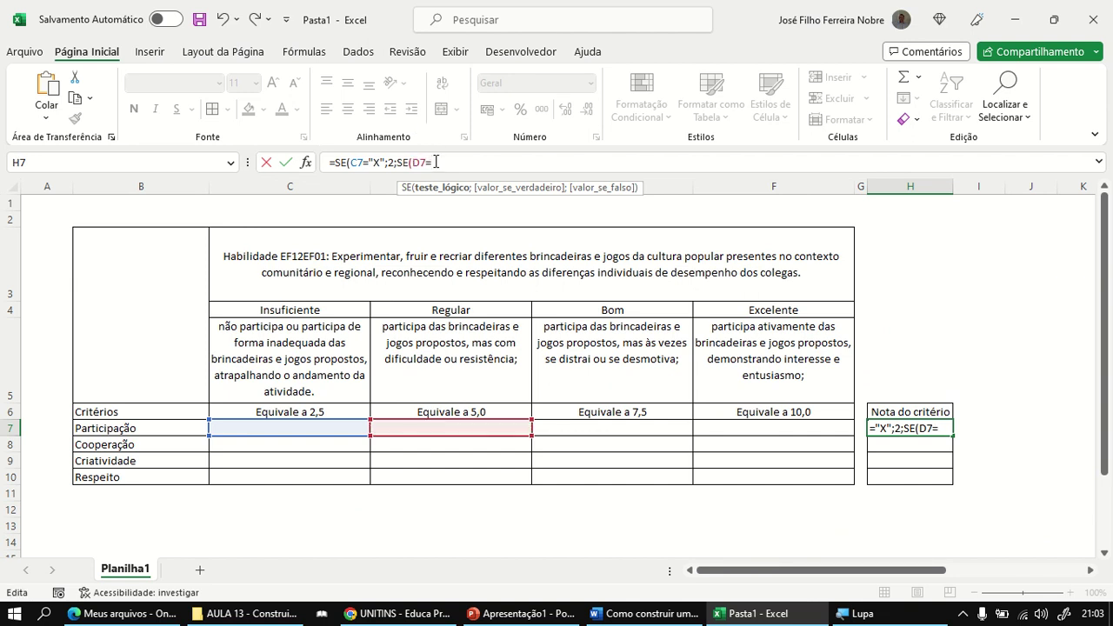
{"action": "type", "text": "=\"X\";"}
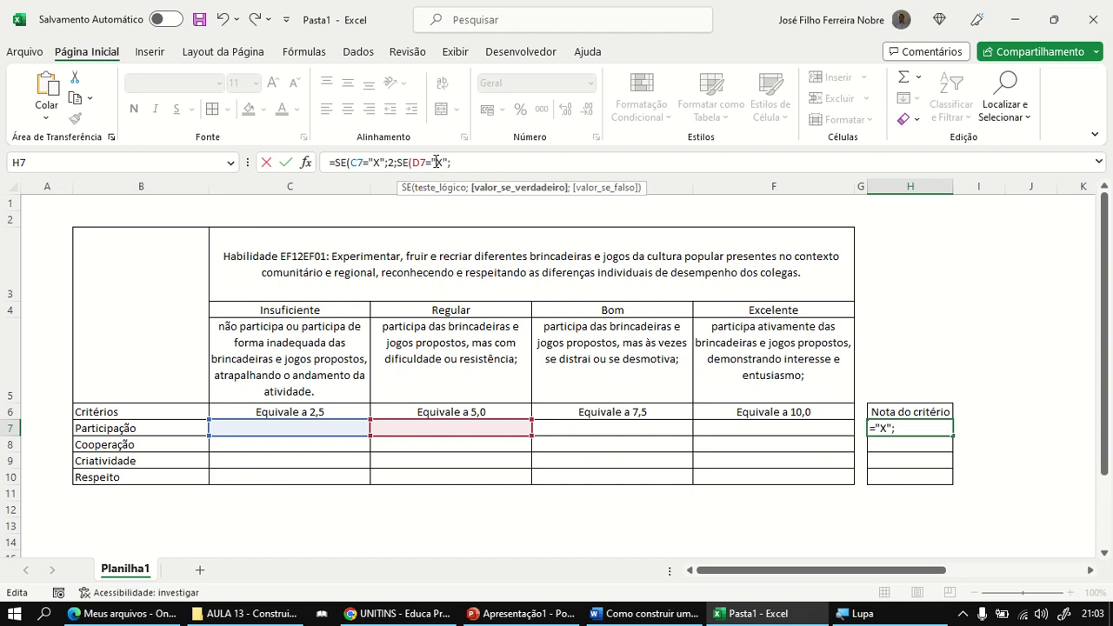
{"action": "type", "text": "5"}
Step: Nest a third SE in the H7 formula that returns 7,5 when E7 equals "X"
{"action": "type", "text": ";"}
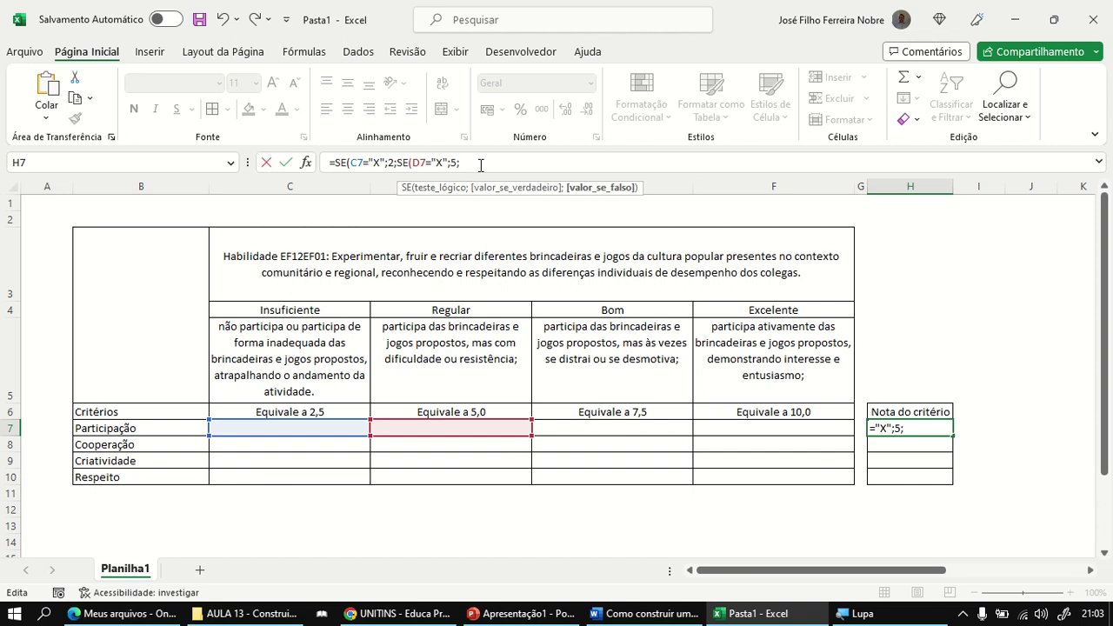
{"action": "type", "text": "SE("}
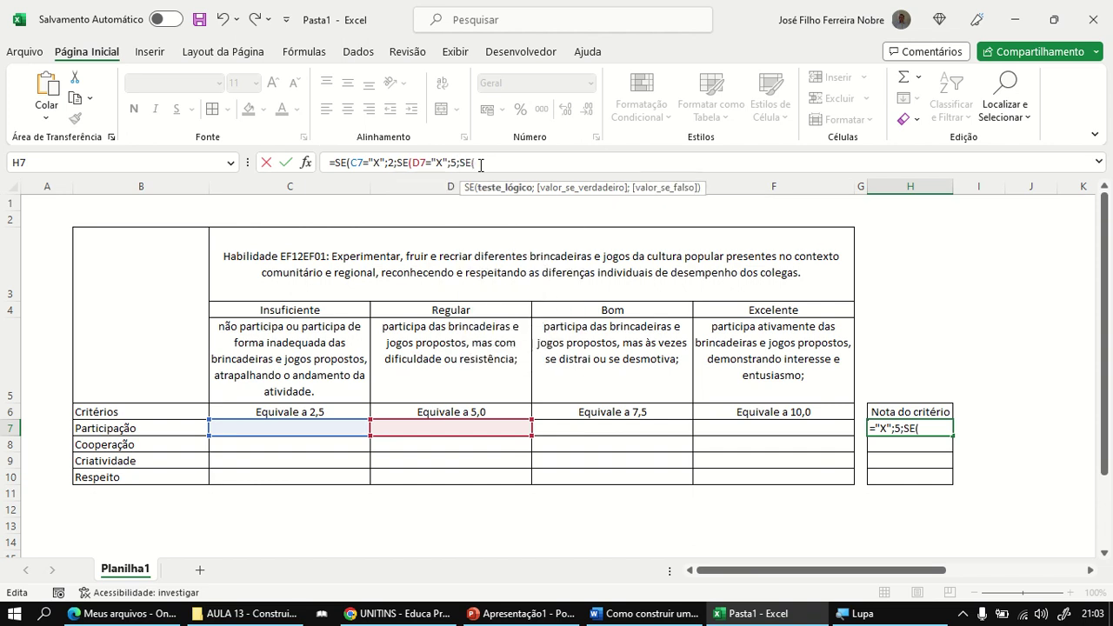
{"action": "left_click", "coordinate": [600, 430]}
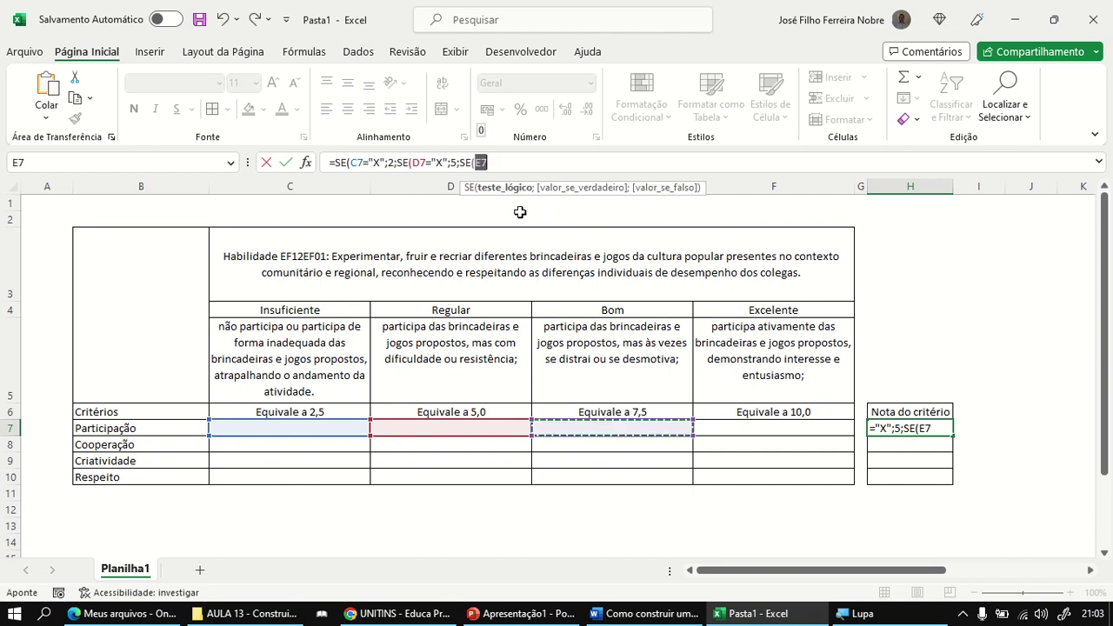
{"action": "left_click", "coordinate": [500, 162]}
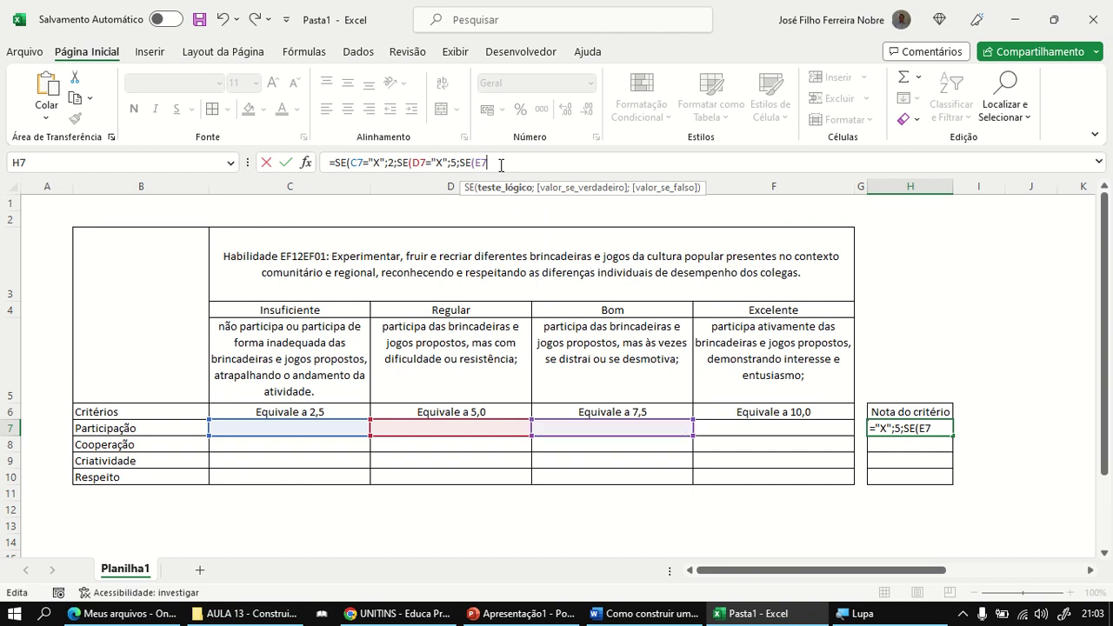
{"action": "type", "text": "=\"X\";"}
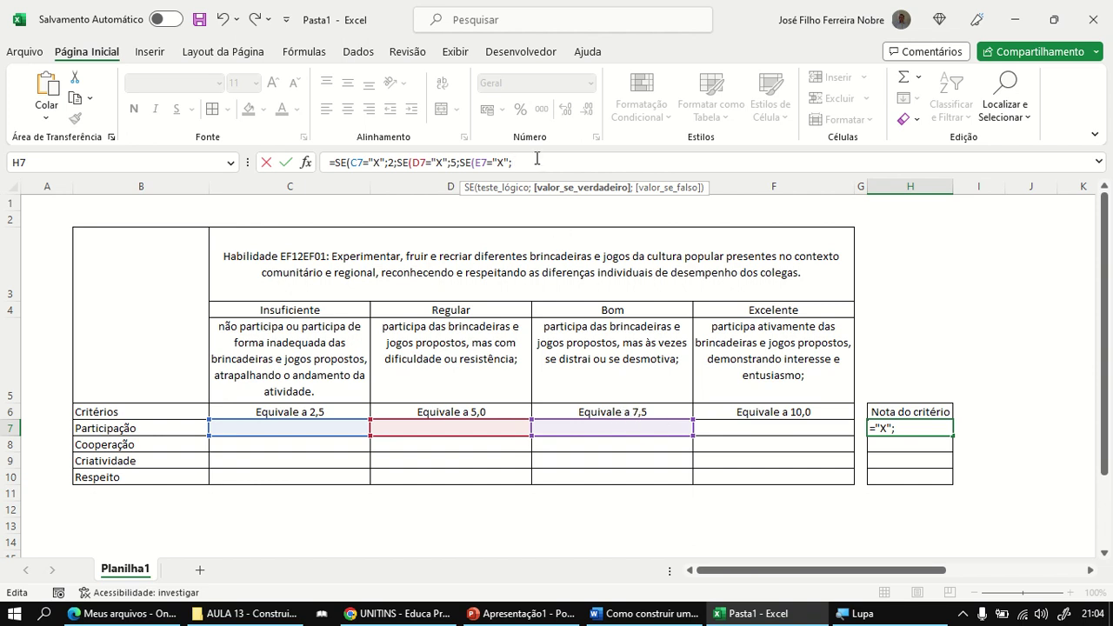
{"action": "type", "text": "7,5;"}
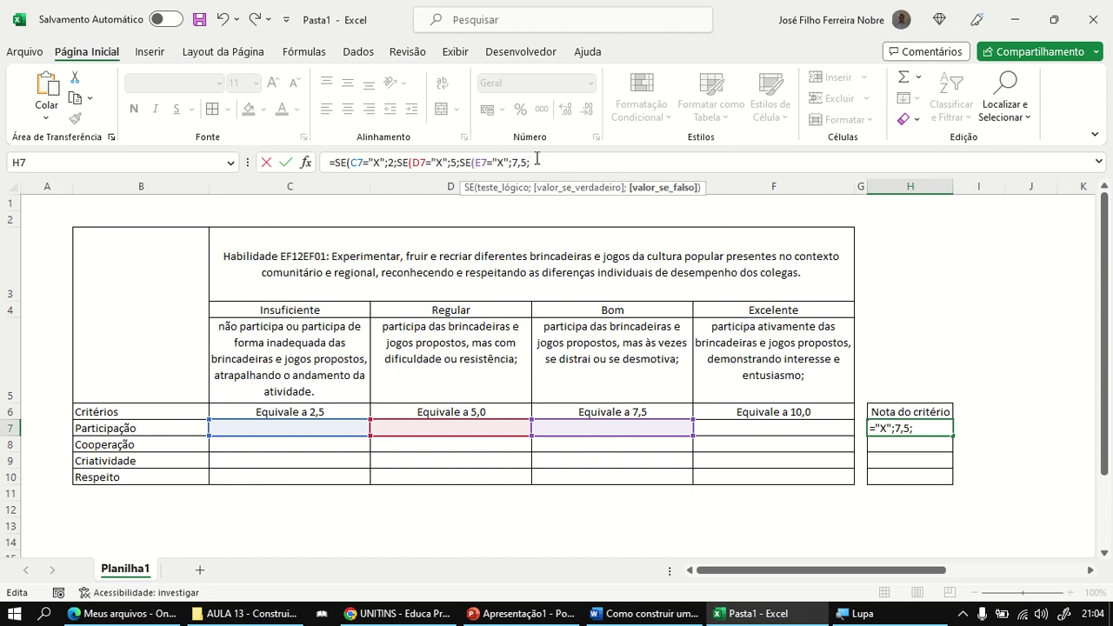
Step: Nest a fourth SE returning 10 when F7 equals "X", close all four parentheses and enter the H7 formula
{"action": "type", "text": "SE("}
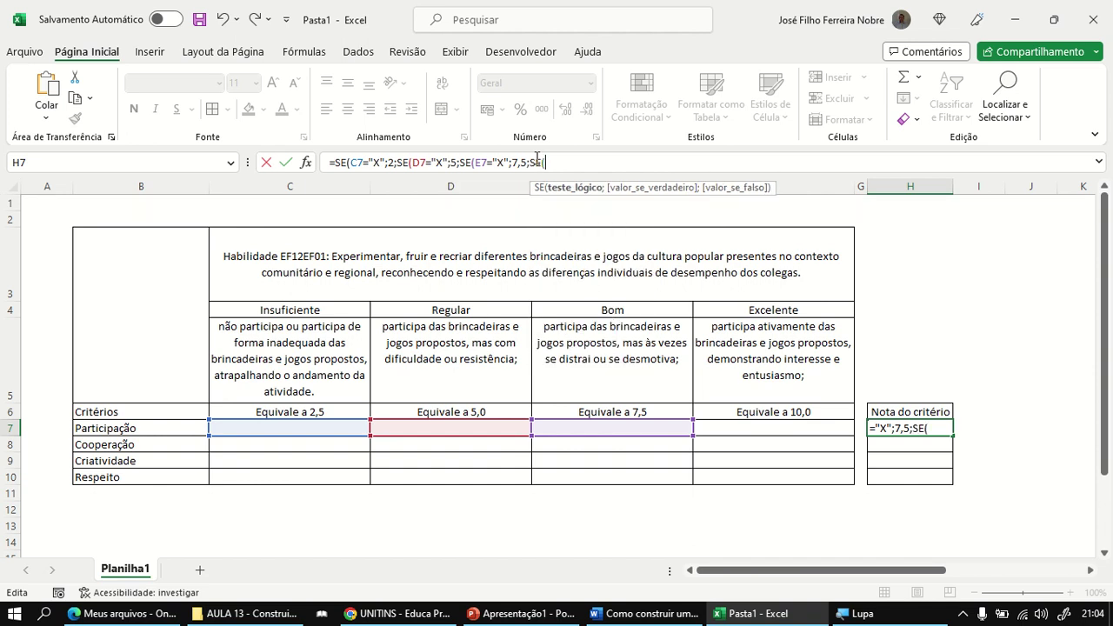
{"action": "left_click", "coordinate": [748, 428]}
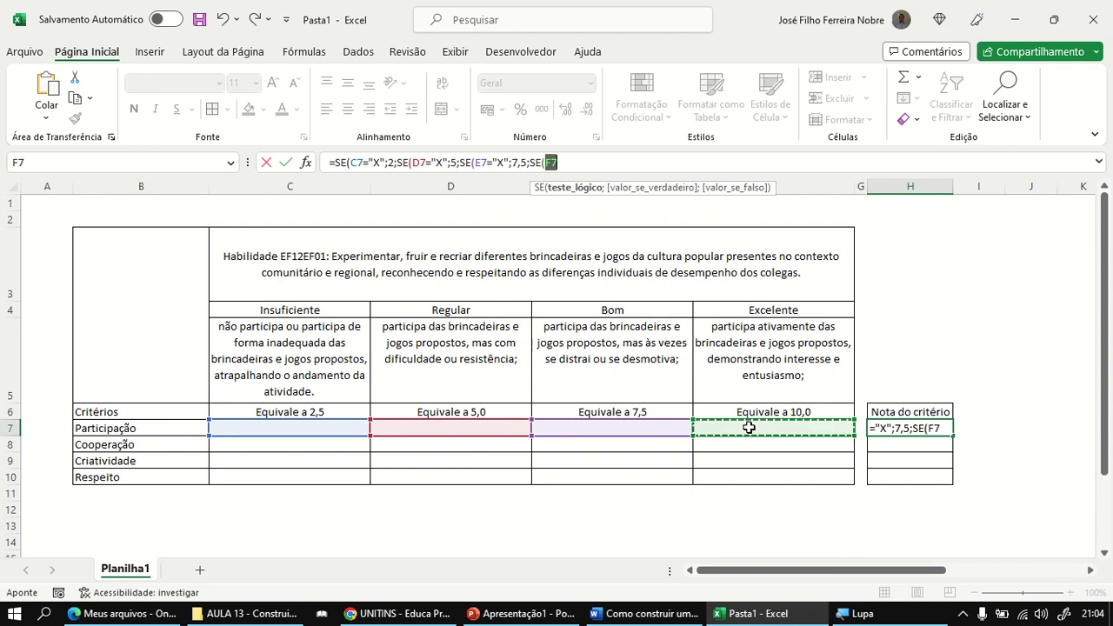
{"action": "left_click", "coordinate": [569, 160]}
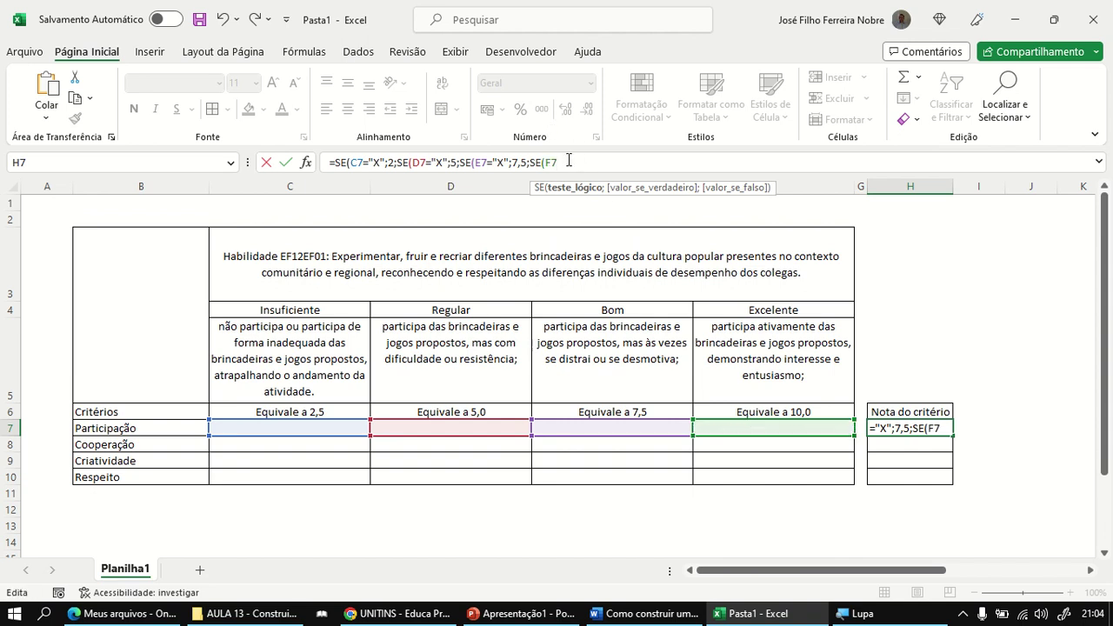
{"action": "type", "text": "=\"X\";"}
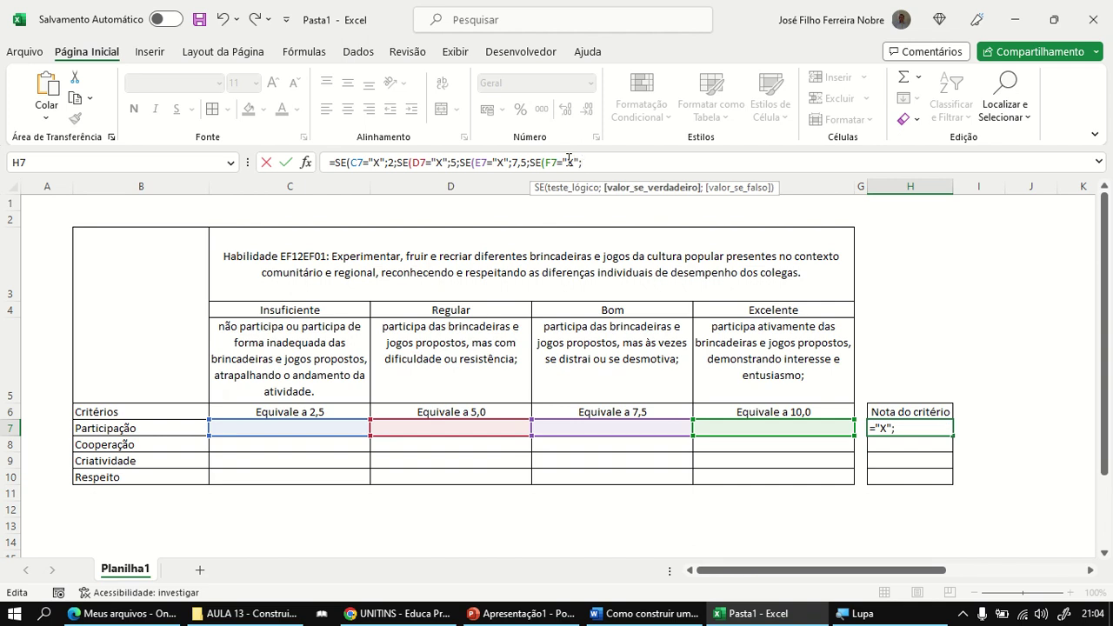
{"action": "type", "text": "0"}
{"action": "key", "text": "BackSpace"}
{"action": "type", "text": "10"}
{"action": "type", "text": "))"}
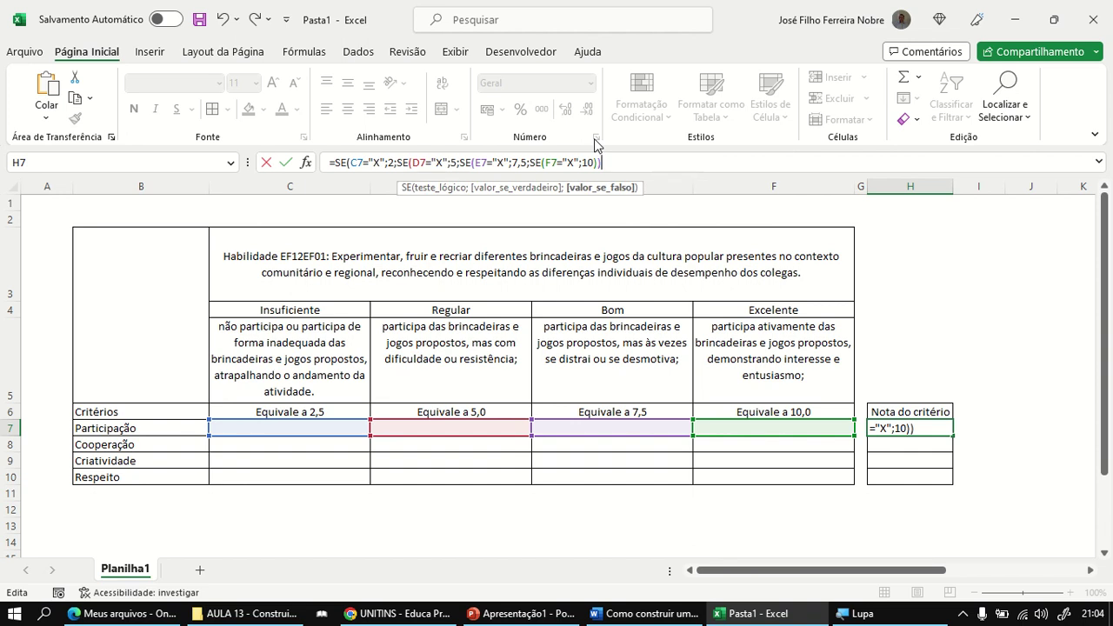
{"action": "type", "text": ")"}
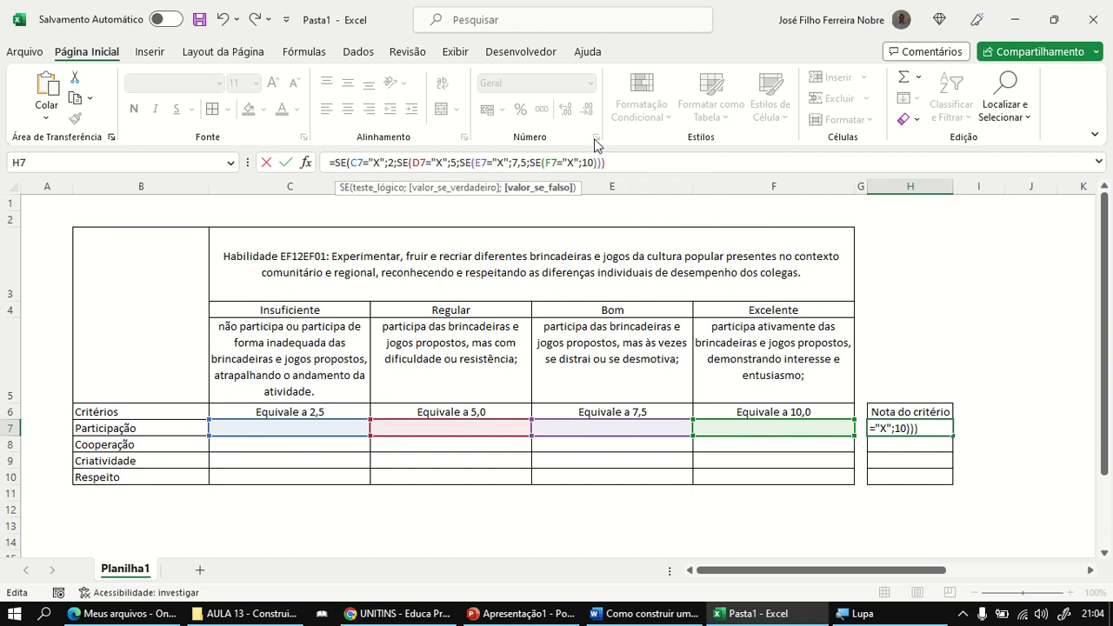
{"action": "type", "text": ")"}
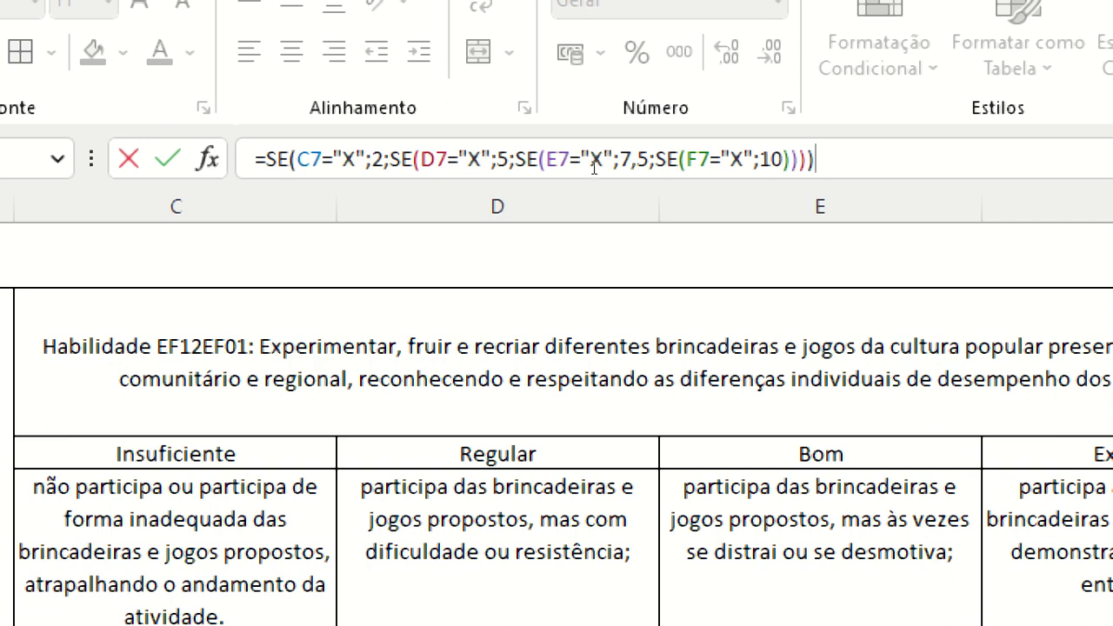
{"action": "key", "text": "Return"}
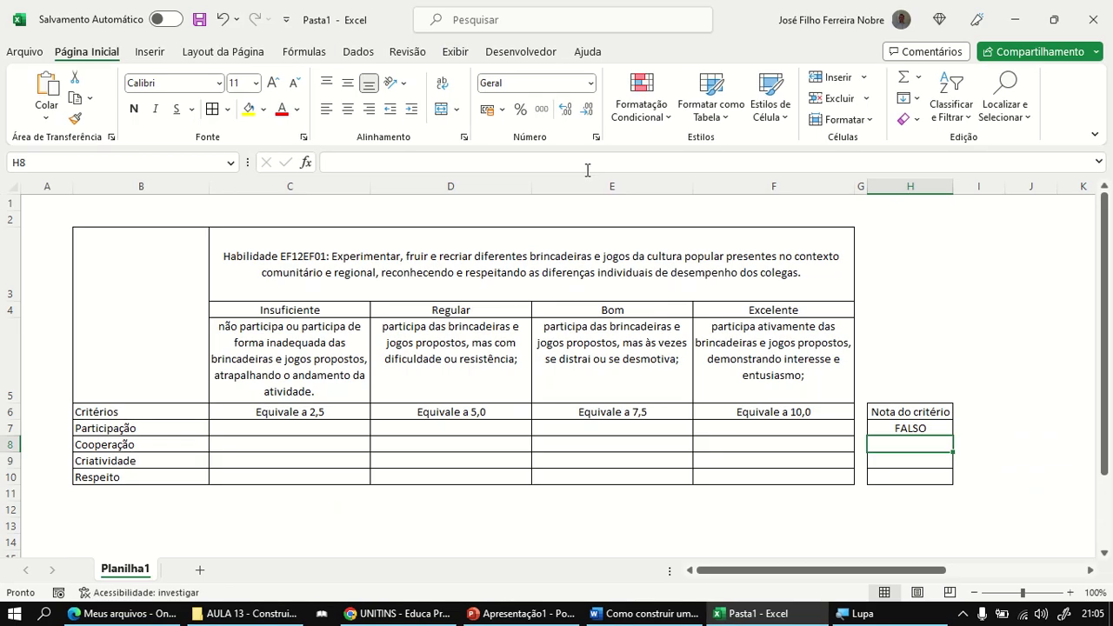
Step: Mark Participação as Regular with an X in D7 to test the grade formula
{"action": "left_click", "coordinate": [907, 428]}
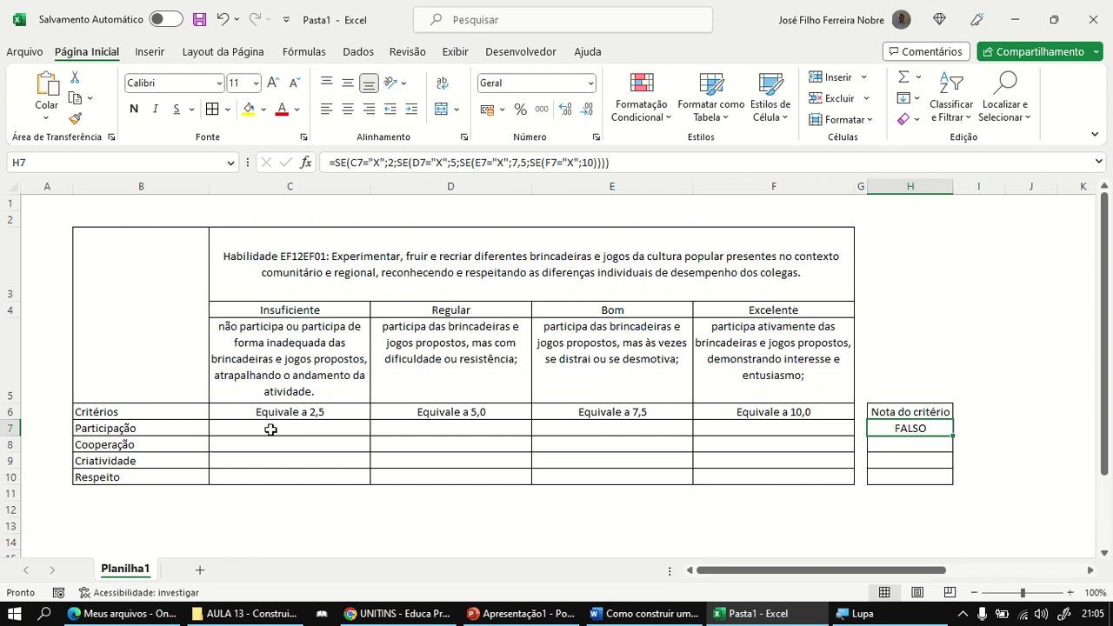
{"action": "left_click", "coordinate": [472, 428]}
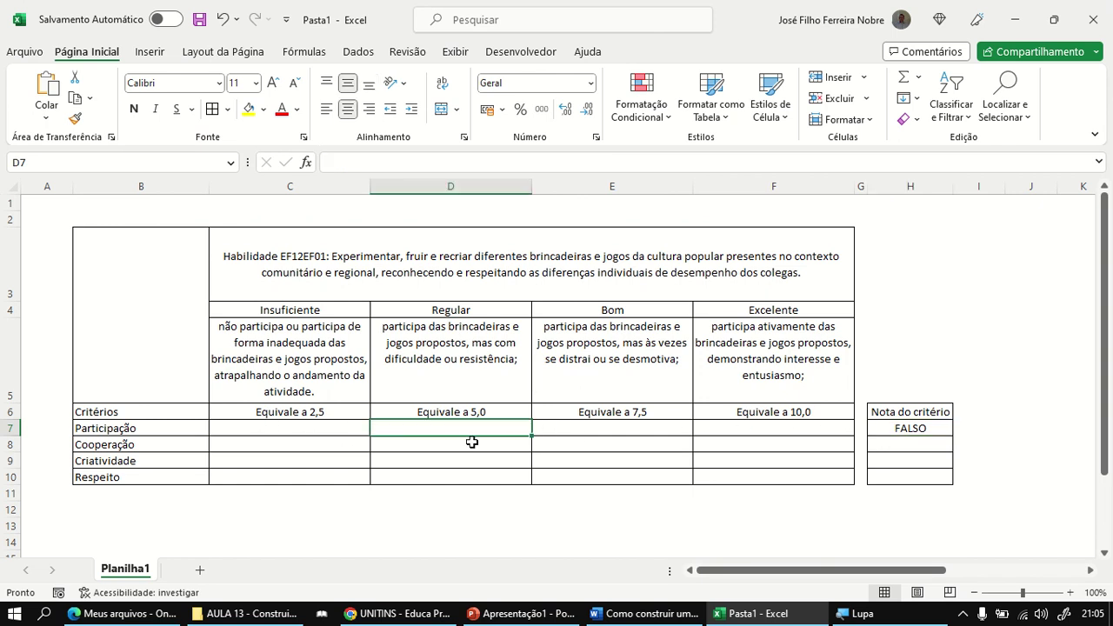
{"action": "type", "text": "X"}
{"action": "left_click", "coordinate": [482, 458]}
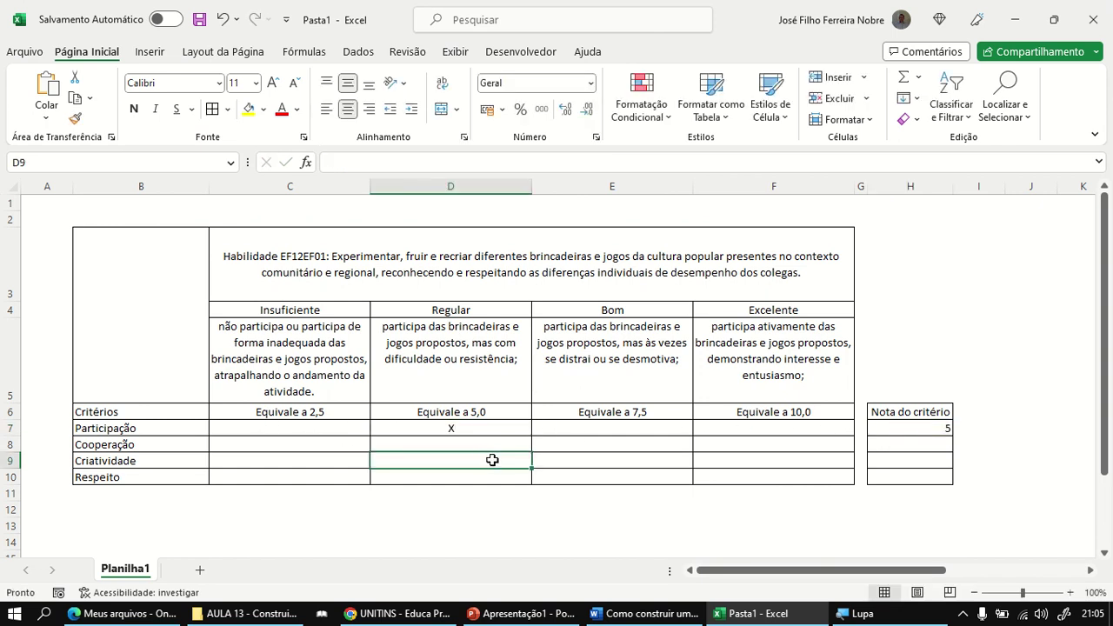
Step: Center the "Nota do critério" cells H7:H10 horizontally and vertically
{"action": "left_click_drag", "start_coordinate": [896, 426], "coordinate": [897, 475]}
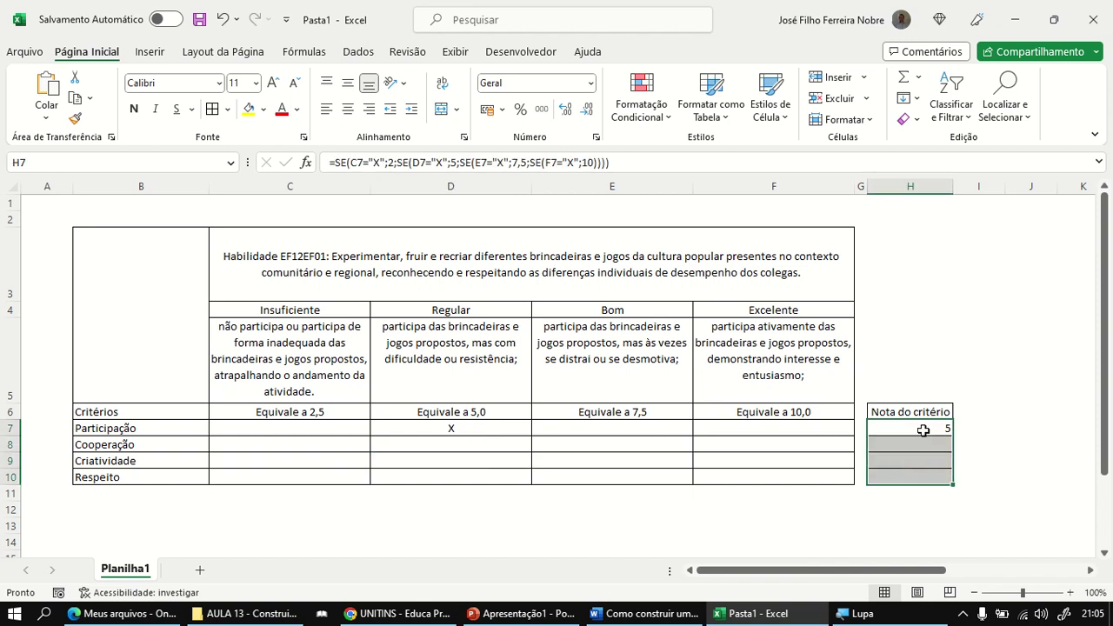
{"action": "left_click", "coordinate": [349, 110]}
{"action": "left_click", "coordinate": [347, 83]}
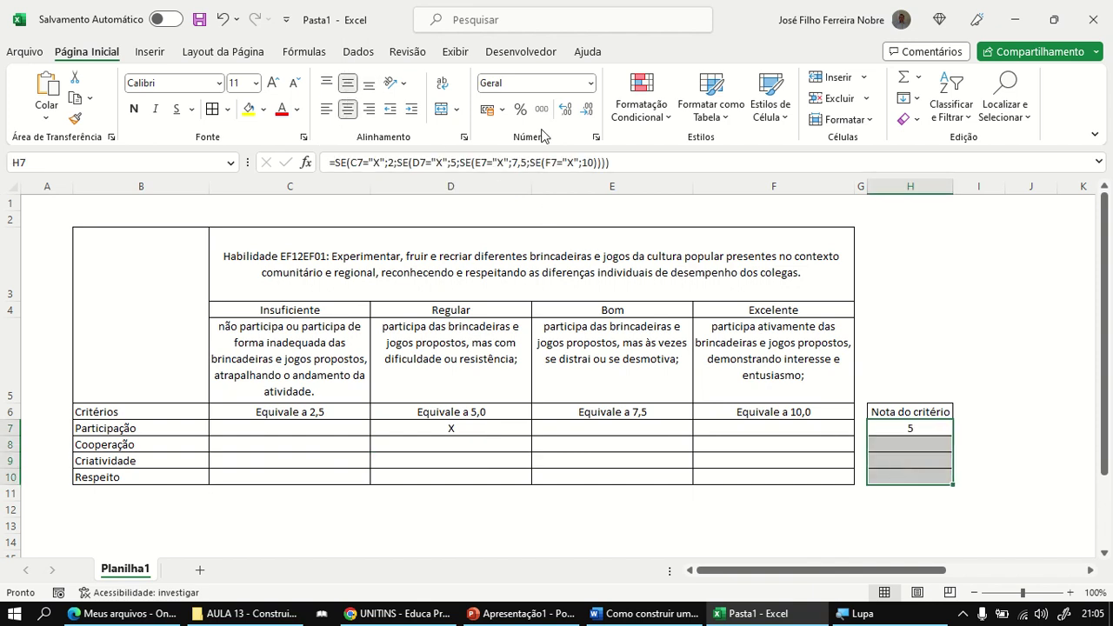
Step: Format the "Nota do critério" cells H7:H10 with one decimal place, font size 14 and bold
{"action": "left_click", "coordinate": [566, 111]}
{"action": "left_click", "coordinate": [566, 111]}
{"action": "left_click", "coordinate": [588, 112]}
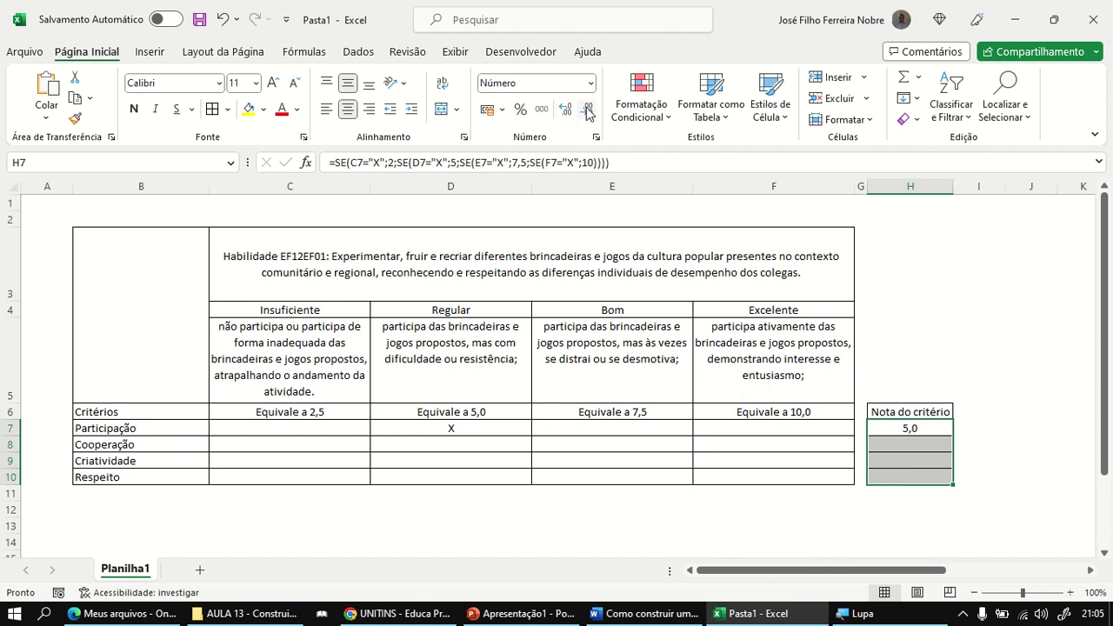
{"action": "left_click", "coordinate": [272, 83]}
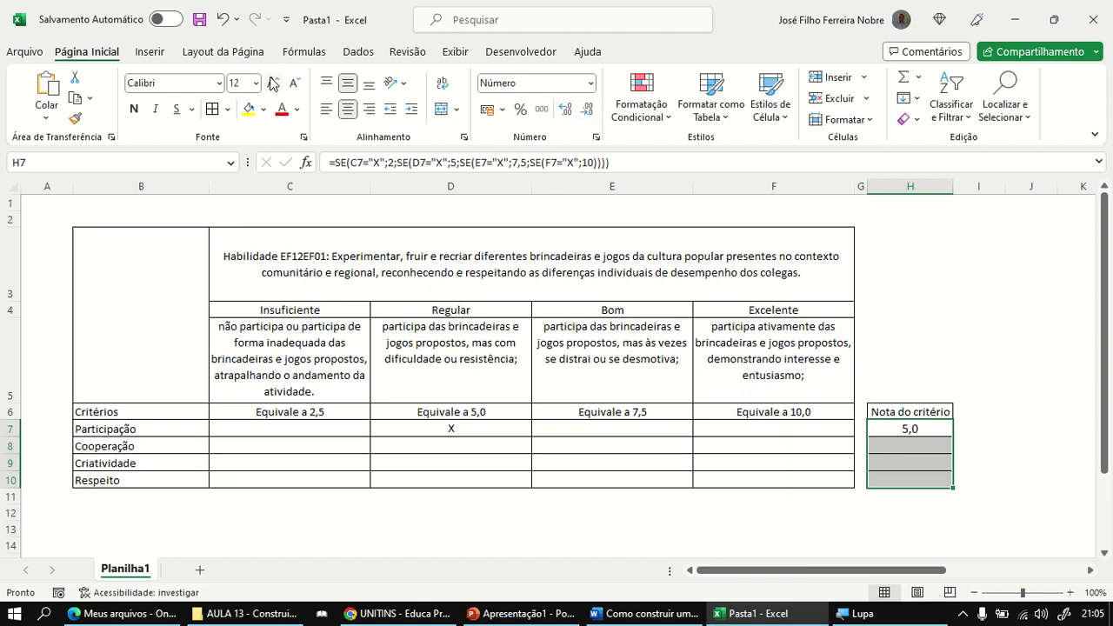
{"action": "left_click", "coordinate": [272, 83]}
{"action": "left_click", "coordinate": [134, 109]}
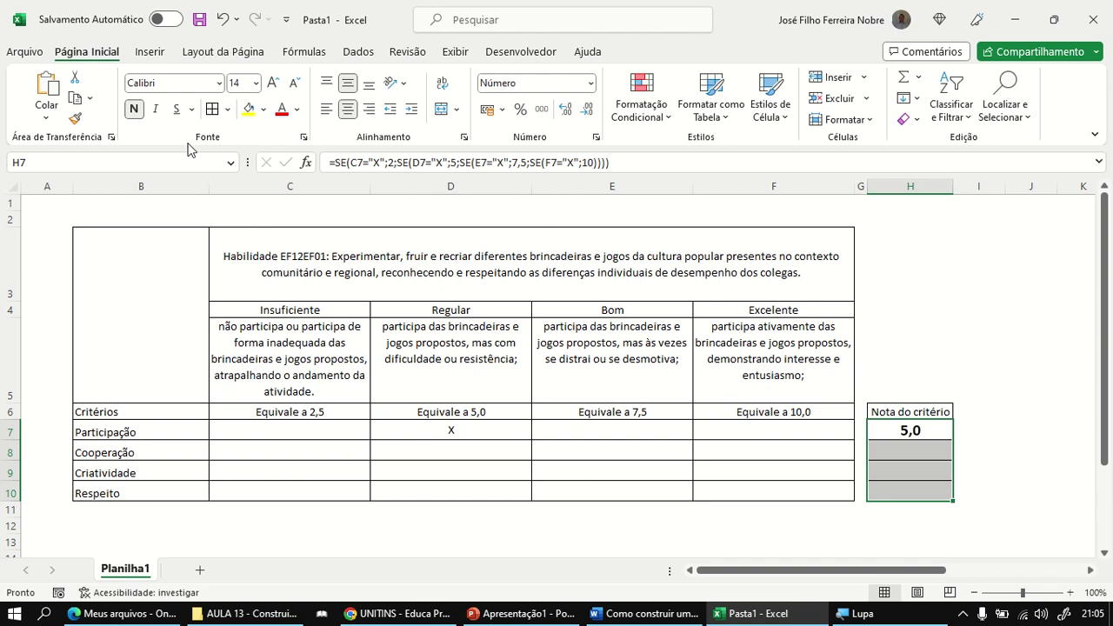
Step: Move the Participação mark from Regular to Bom by clearing D7 and entering X in E7
{"action": "left_click", "coordinate": [451, 430]}
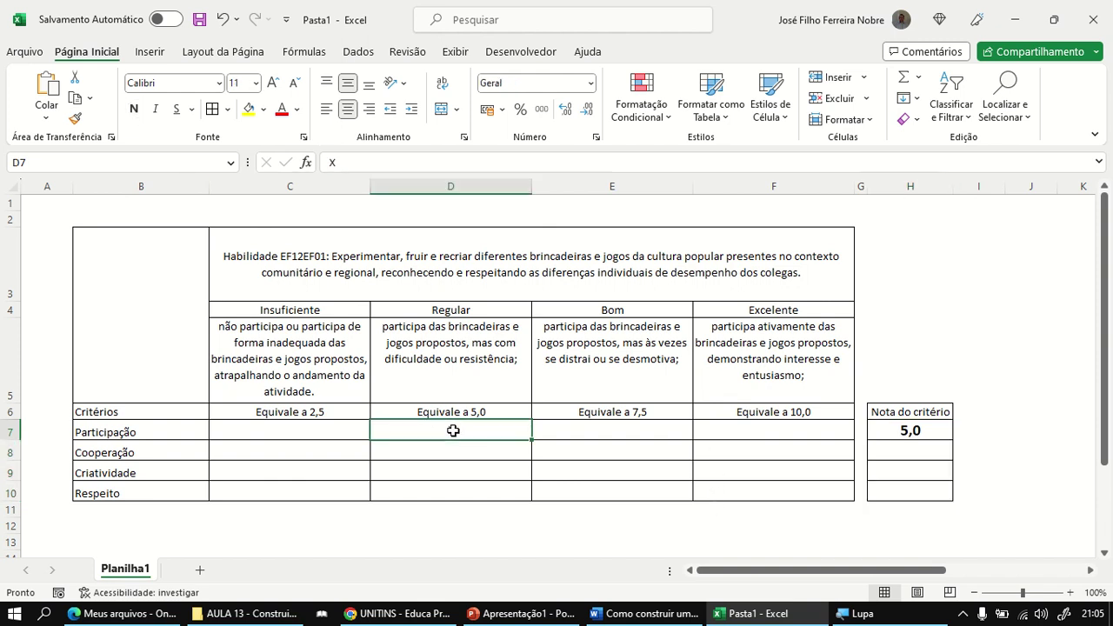
{"action": "key", "text": "Delete"}
{"action": "left_click", "coordinate": [650, 428]}
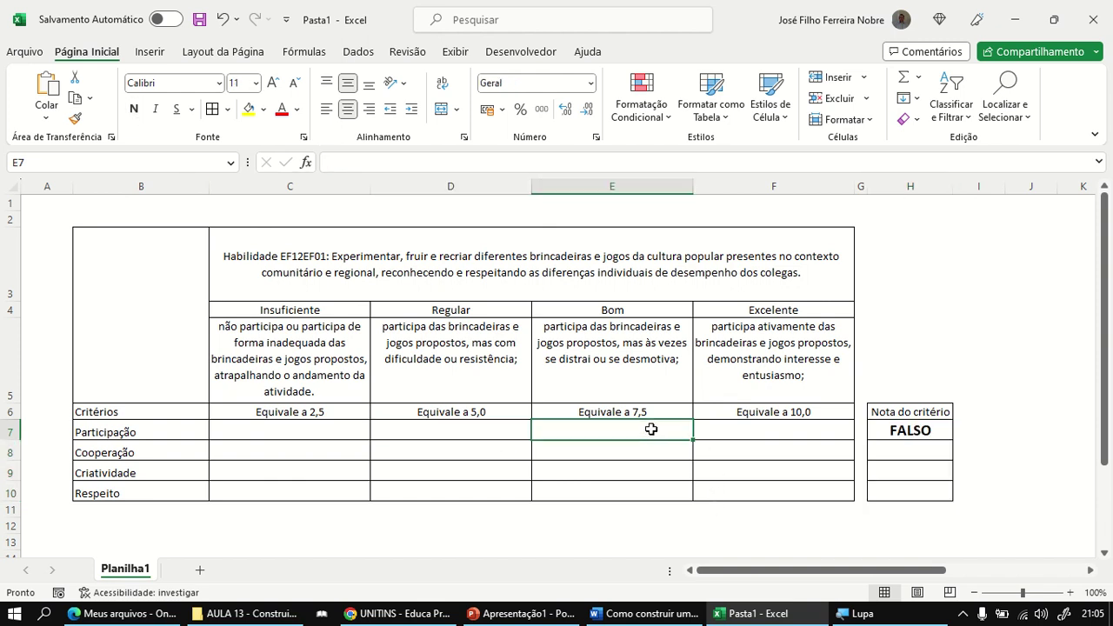
{"action": "type", "text": "X"}
{"action": "key", "text": "Return"}
{"action": "key", "text": "Return"}
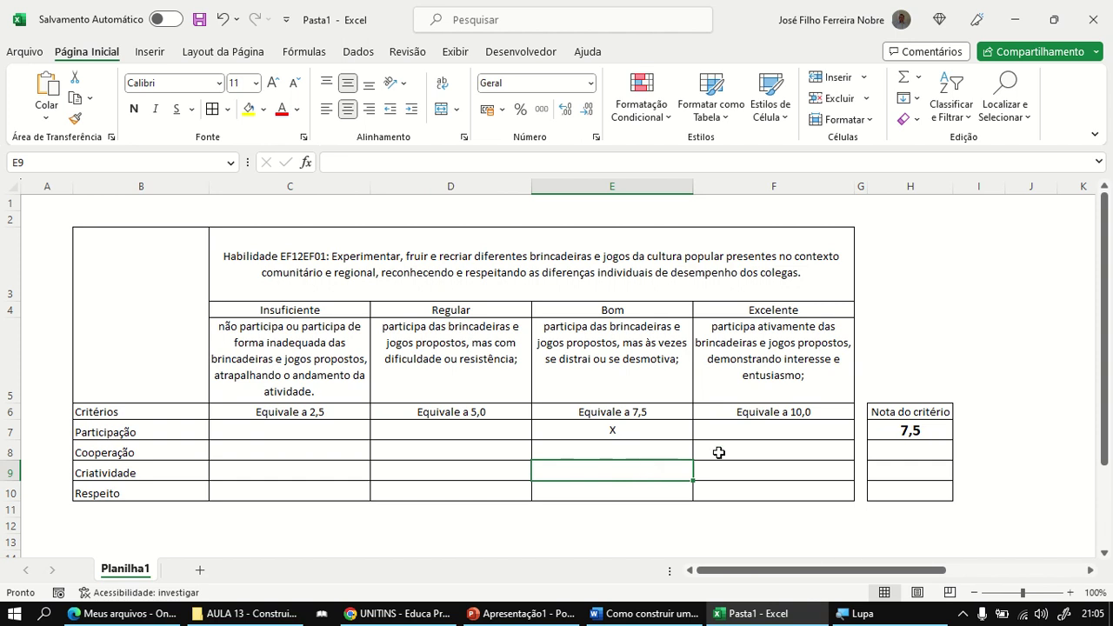
Step: Mark Participação as Excelente with an X in F7 and clear the Bom mark in E7
{"action": "left_click", "coordinate": [770, 432]}
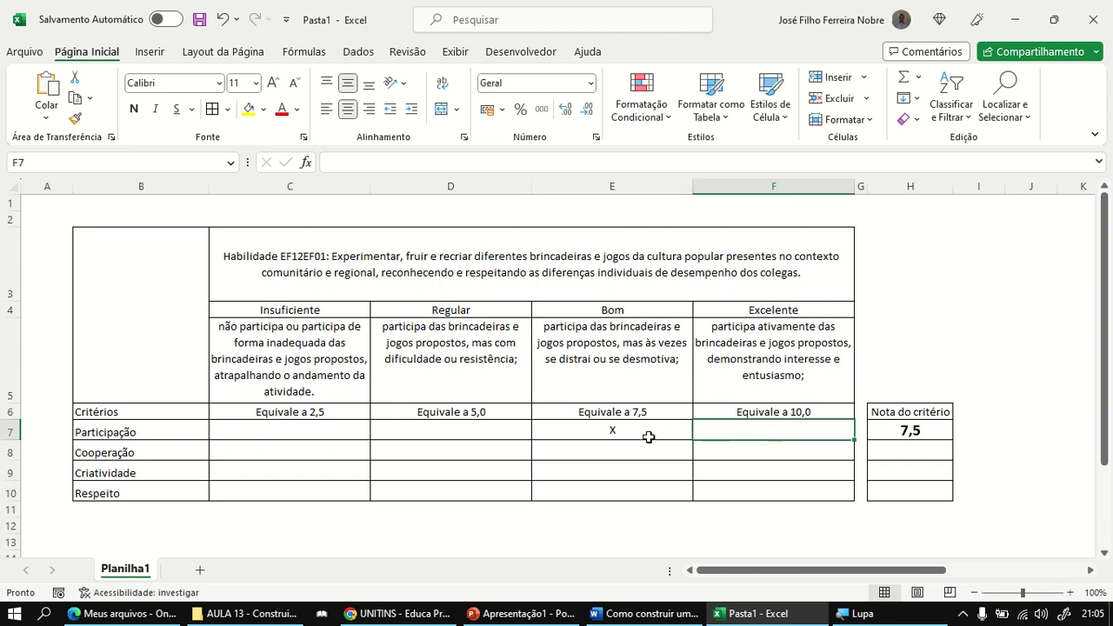
{"action": "type", "text": "X"}
{"action": "left_click", "coordinate": [610, 433]}
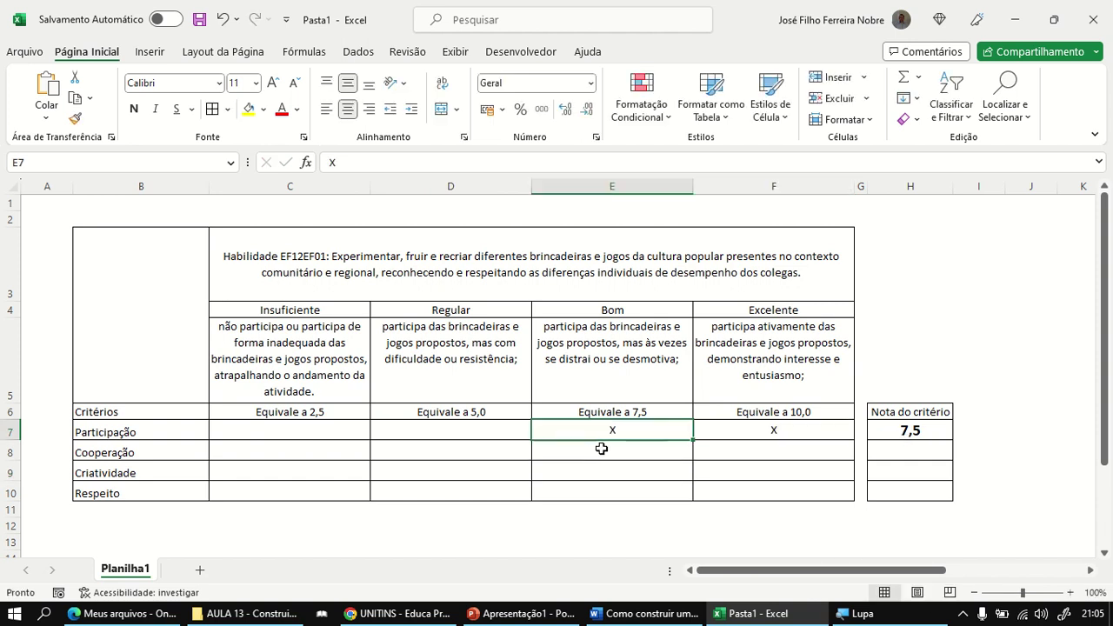
{"action": "key", "text": "Delete"}
{"action": "left_click", "coordinate": [630, 477]}
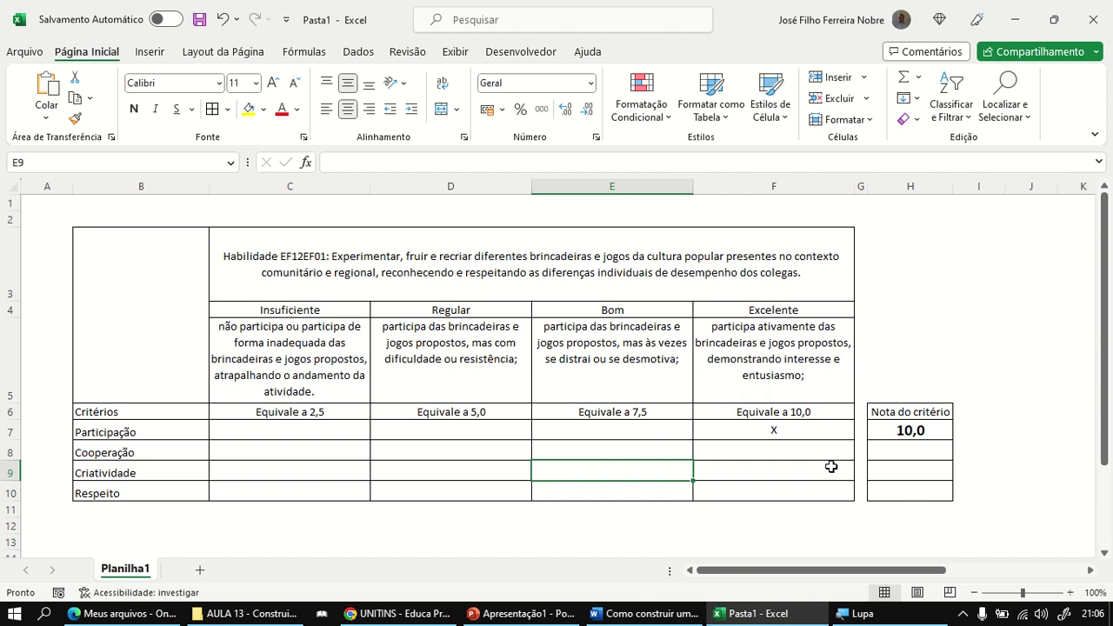
Step: Fill the H7 grade formula down through H10 for the remaining criteria
{"action": "left_click", "coordinate": [933, 432]}
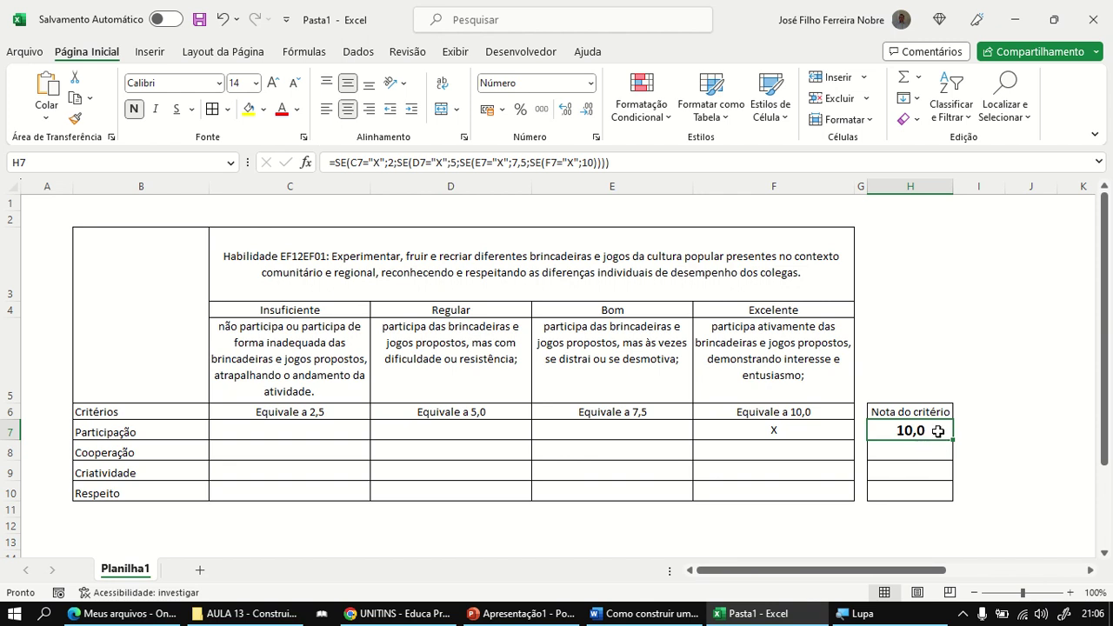
{"action": "left_click", "coordinate": [919, 452]}
{"action": "left_click", "coordinate": [926, 430]}
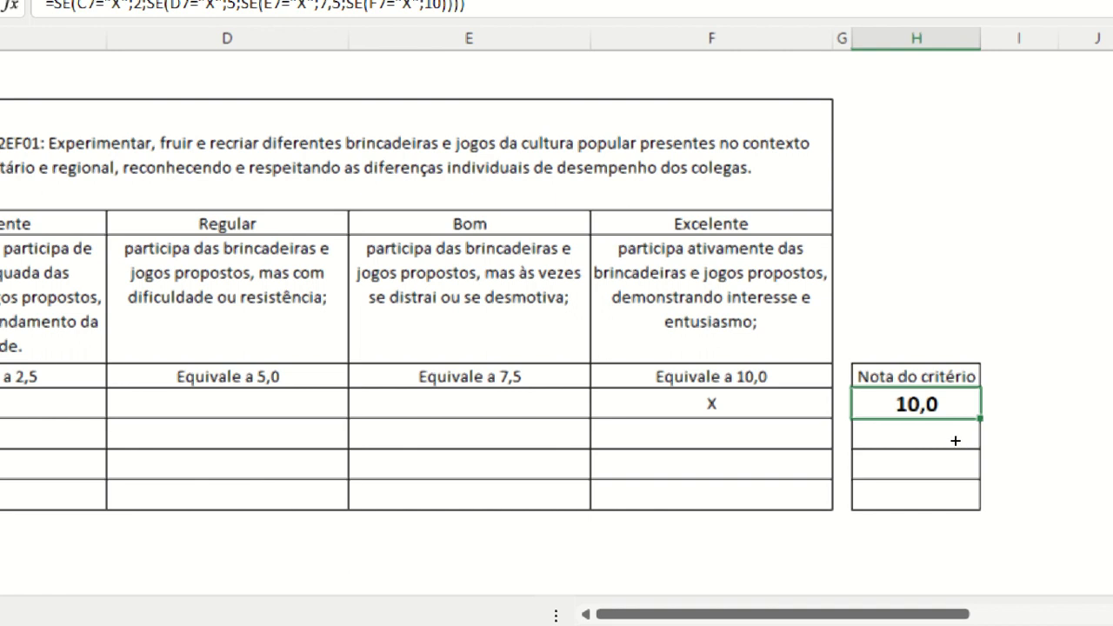
{"action": "left_click_drag", "start_coordinate": [955, 441], "coordinate": [954, 491]}
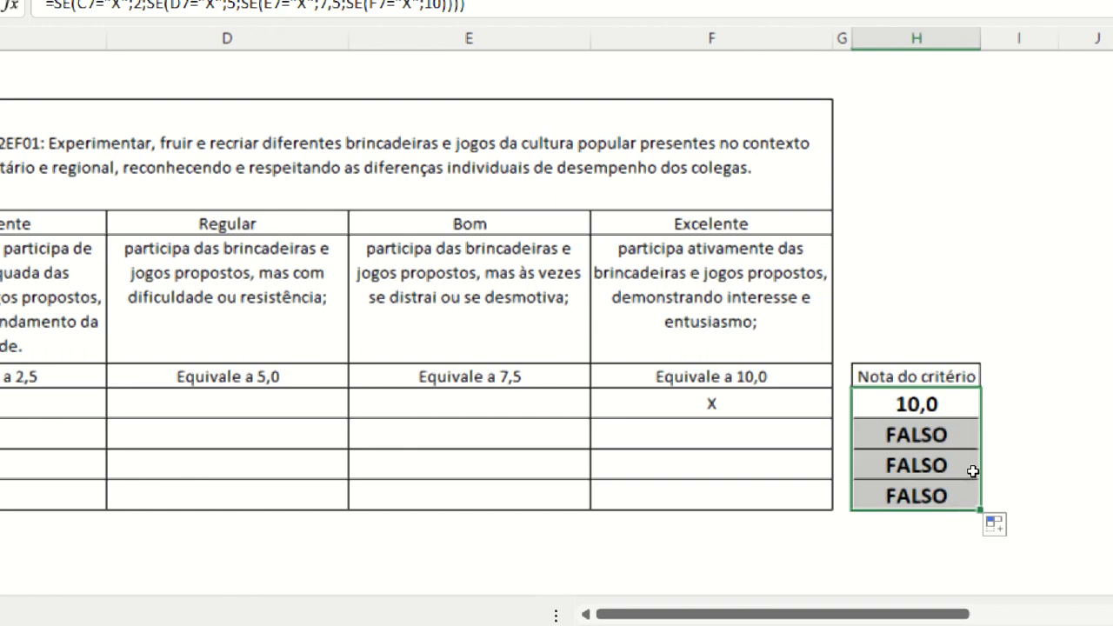
{"action": "left_click", "coordinate": [985, 468]}
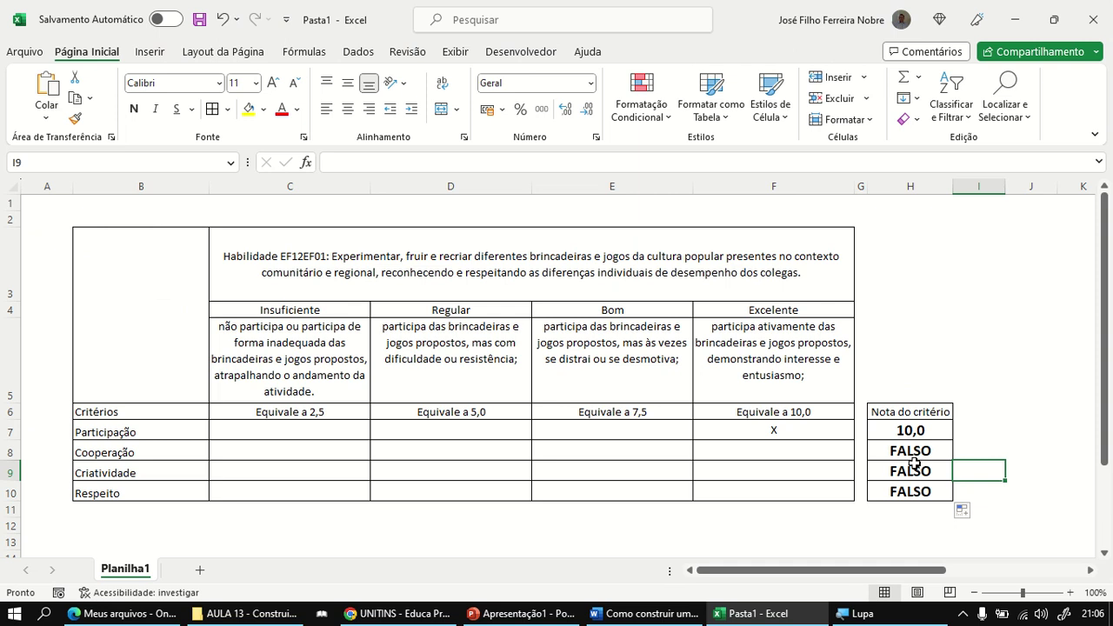
Step: Enter an X for Cooperação under Bom (E8), Criatividade under Regular (D9) and Respeito under Insuficiente (C10)
{"action": "left_click", "coordinate": [603, 449]}
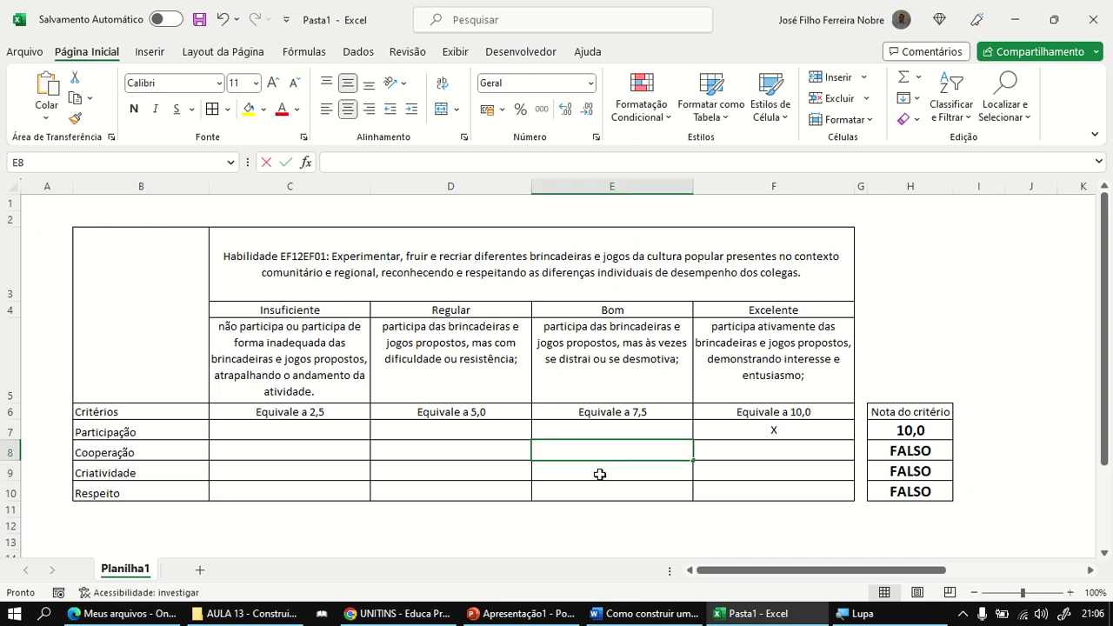
{"action": "type", "text": "X"}
{"action": "left_click", "coordinate": [480, 478]}
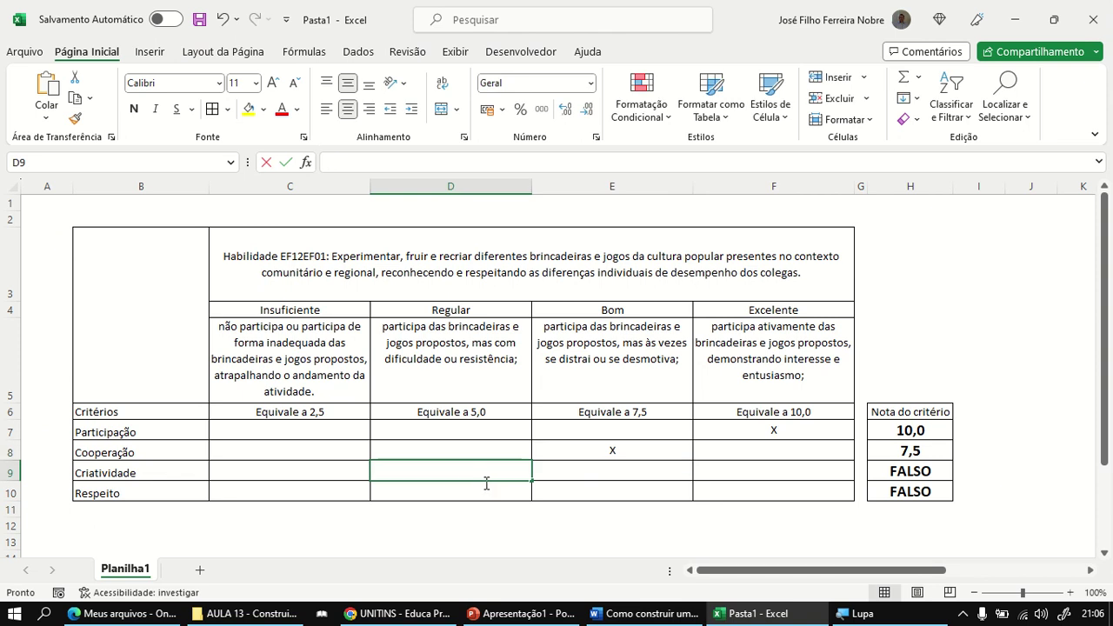
{"action": "type", "text": "X"}
{"action": "left_click", "coordinate": [321, 494]}
{"action": "type", "text": "X"}
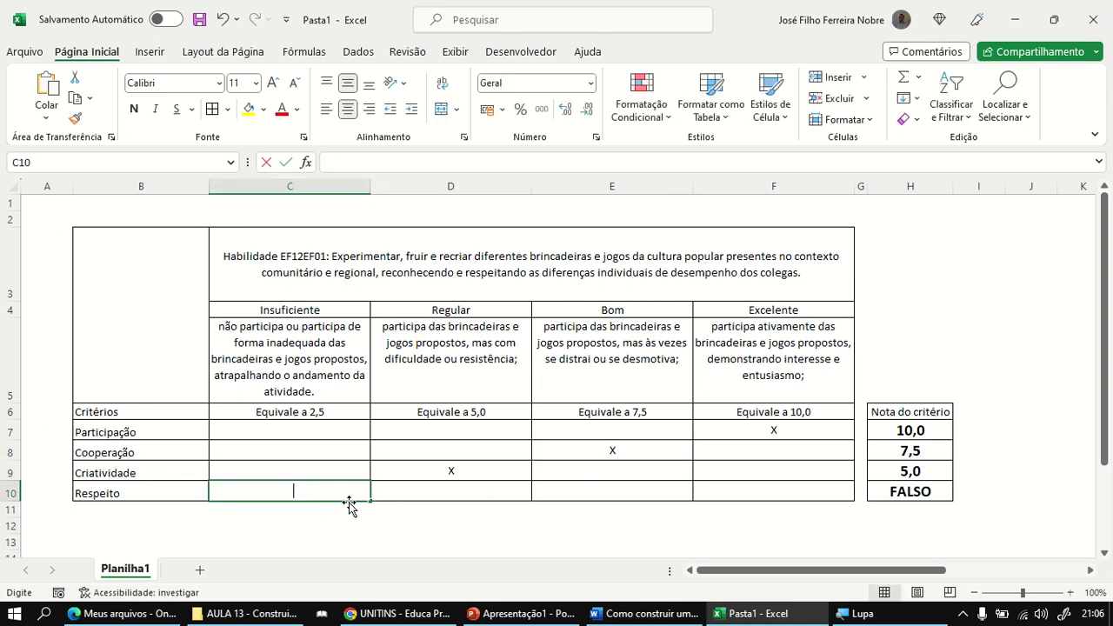
{"action": "left_click", "coordinate": [448, 525]}
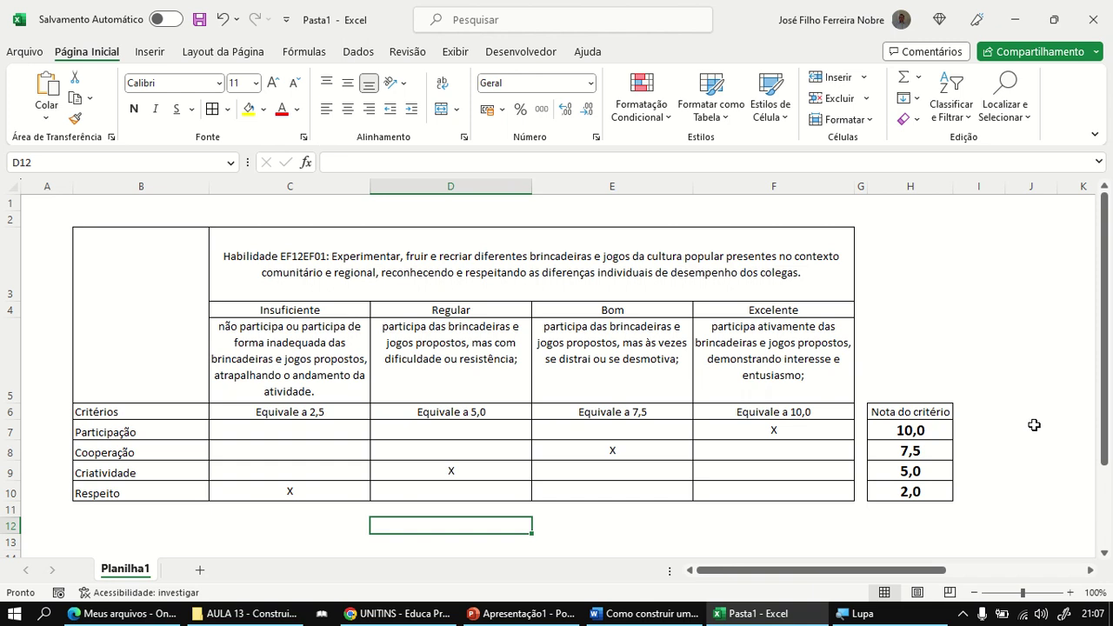
Step: Narrow column I and add a centered, bordered header "MÉDIA" in J6
{"action": "left_click", "coordinate": [1001, 414]}
{"action": "left_click", "coordinate": [1023, 418]}
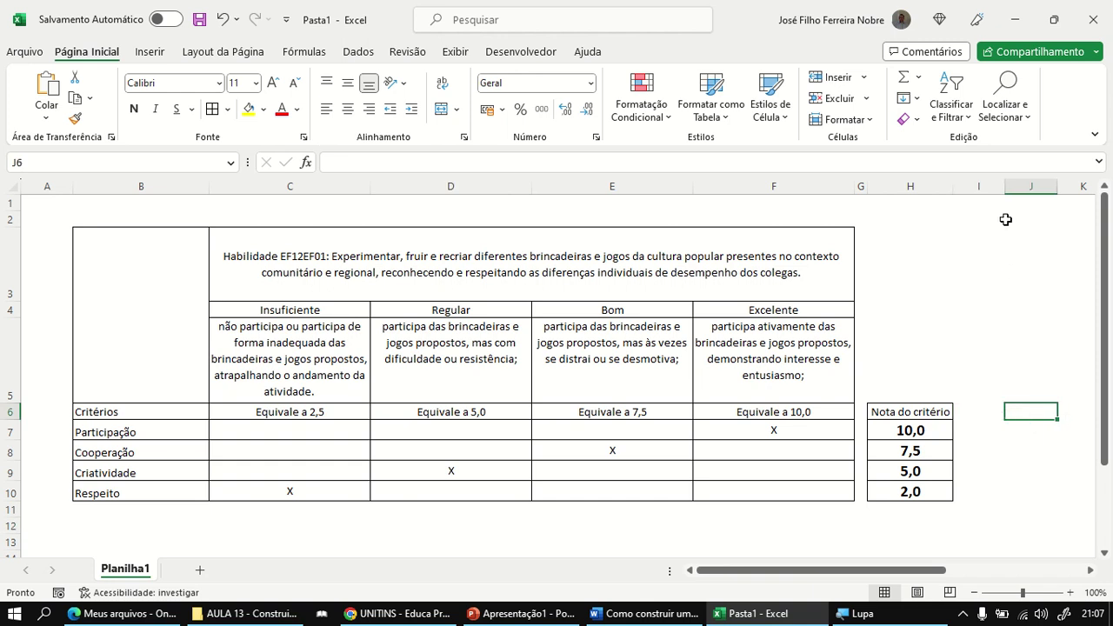
{"action": "left_click_drag", "start_coordinate": [1004, 187], "coordinate": [974, 191]}
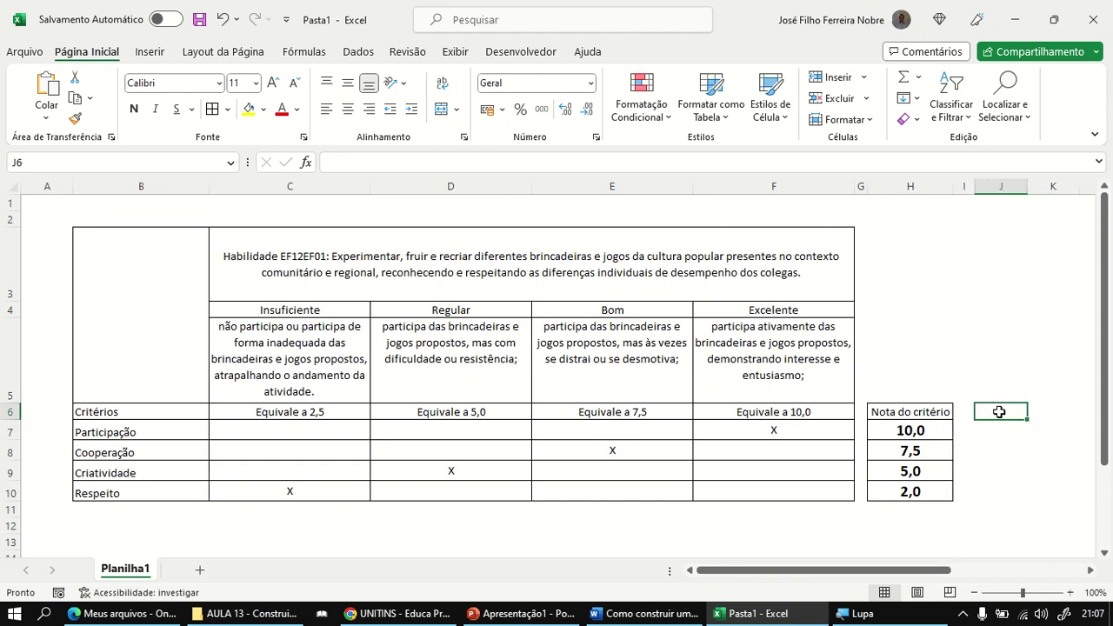
{"action": "type", "text": "MÉDIA"}
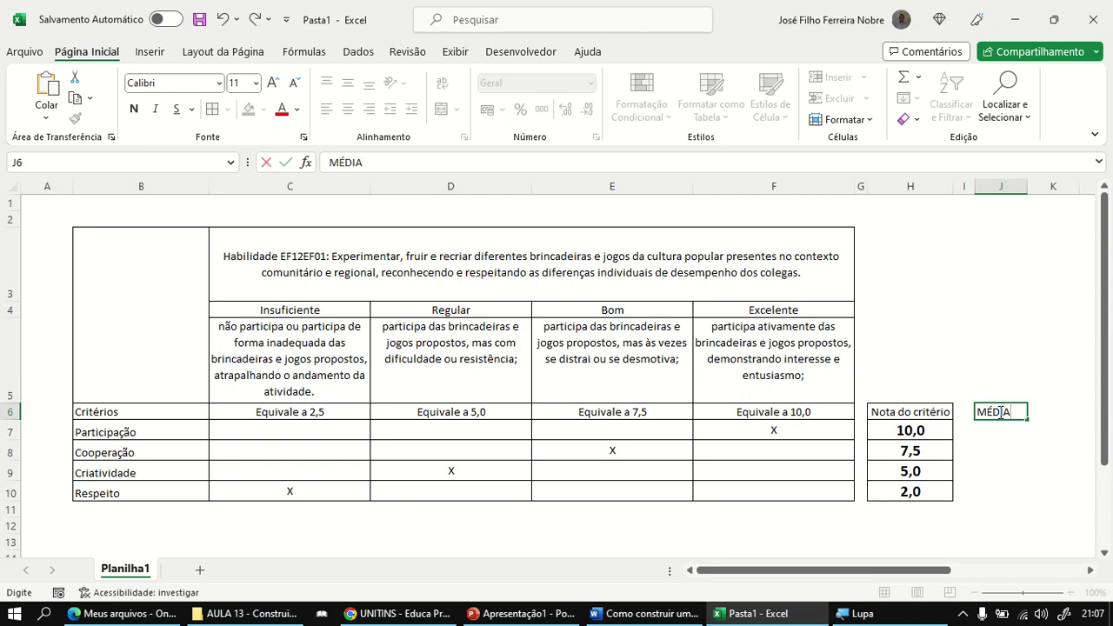
{"action": "left_click", "coordinate": [993, 450]}
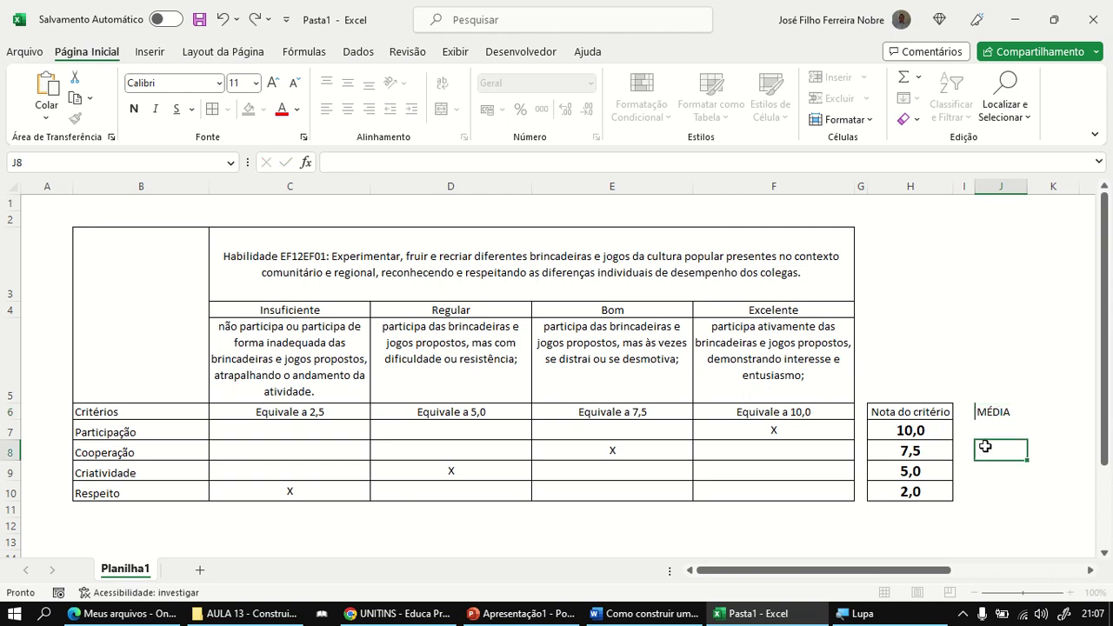
{"action": "left_click", "coordinate": [1005, 410]}
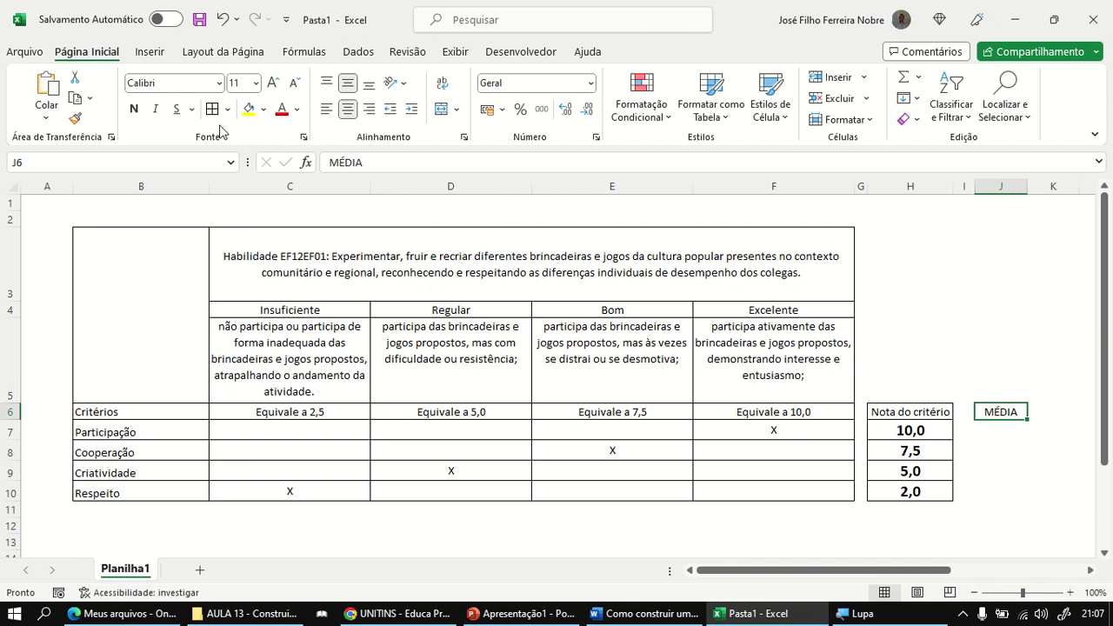
Step: Enter the formula =MÉDIA(H7:H10) in J8 to average the criterion grades
{"action": "left_click", "coordinate": [1018, 449]}
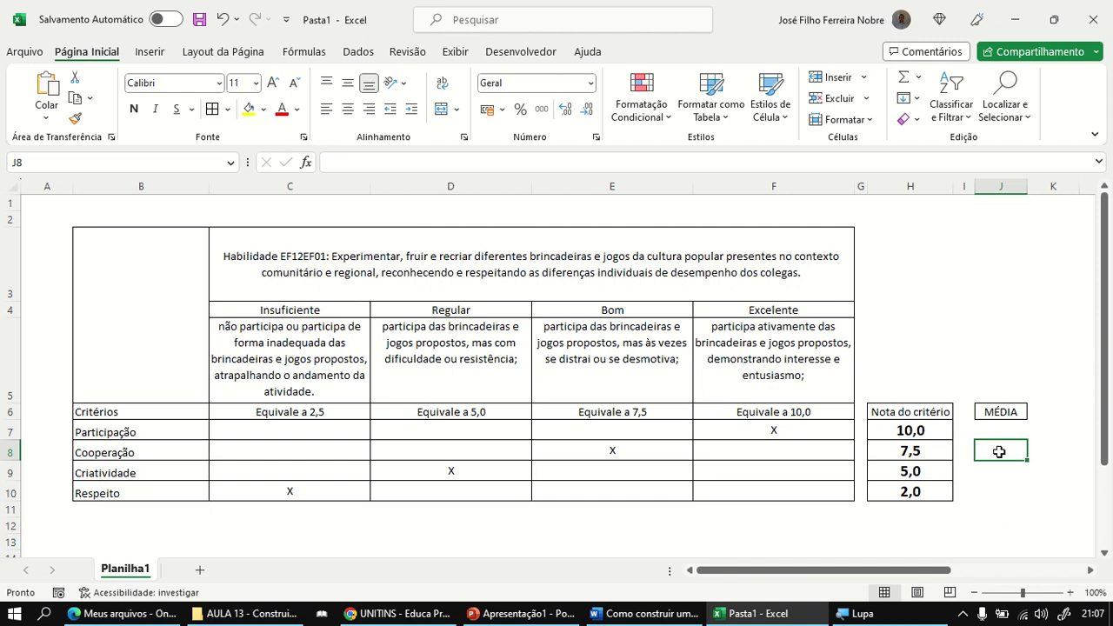
{"action": "type", "text": "="}
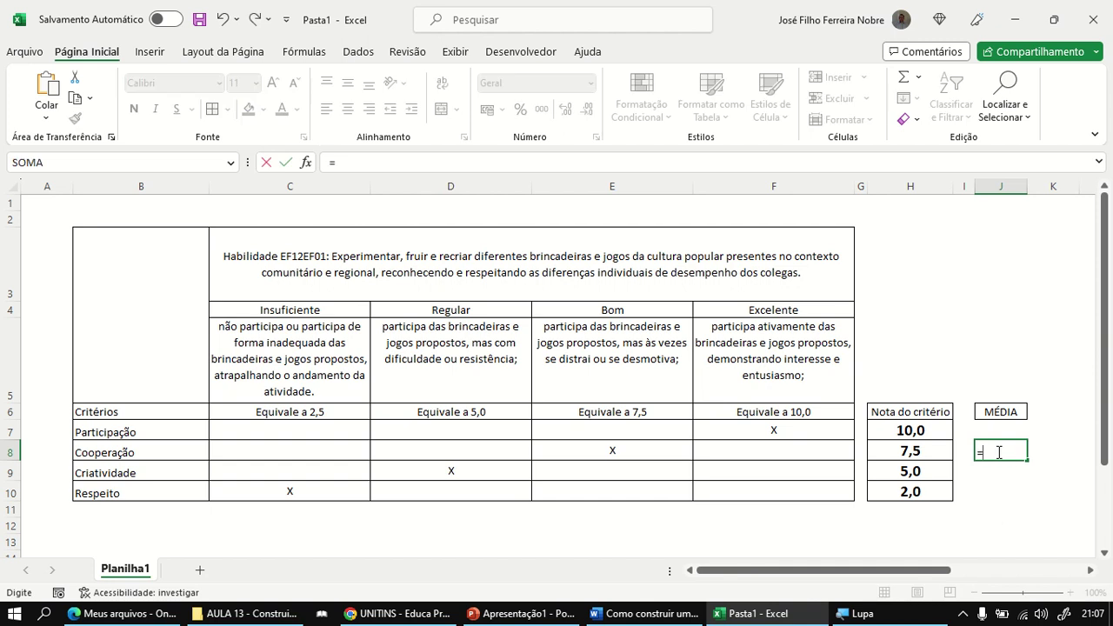
{"action": "left_click", "coordinate": [354, 160]}
{"action": "type", "text": "MÉD"}
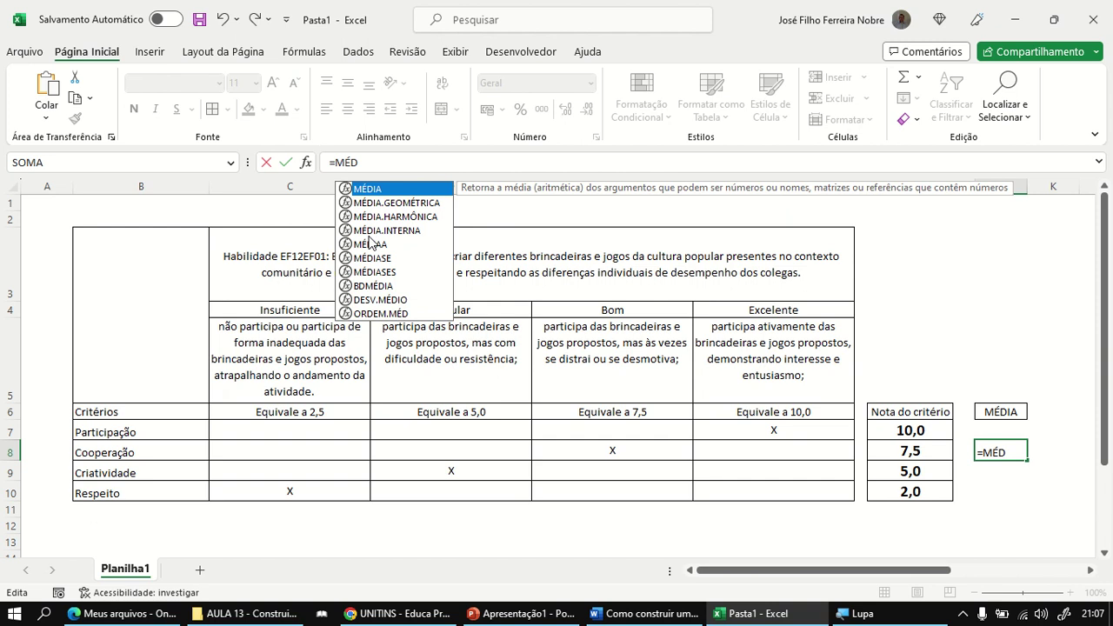
{"action": "double_click", "coordinate": [377, 191]}
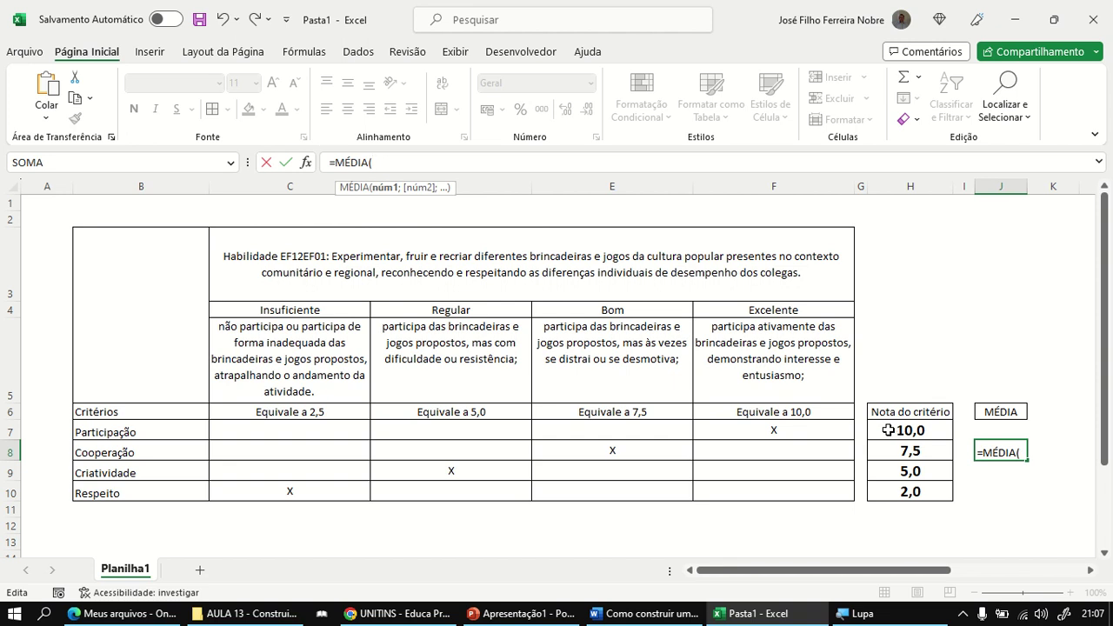
{"action": "left_click_drag", "start_coordinate": [879, 428], "coordinate": [889, 490]}
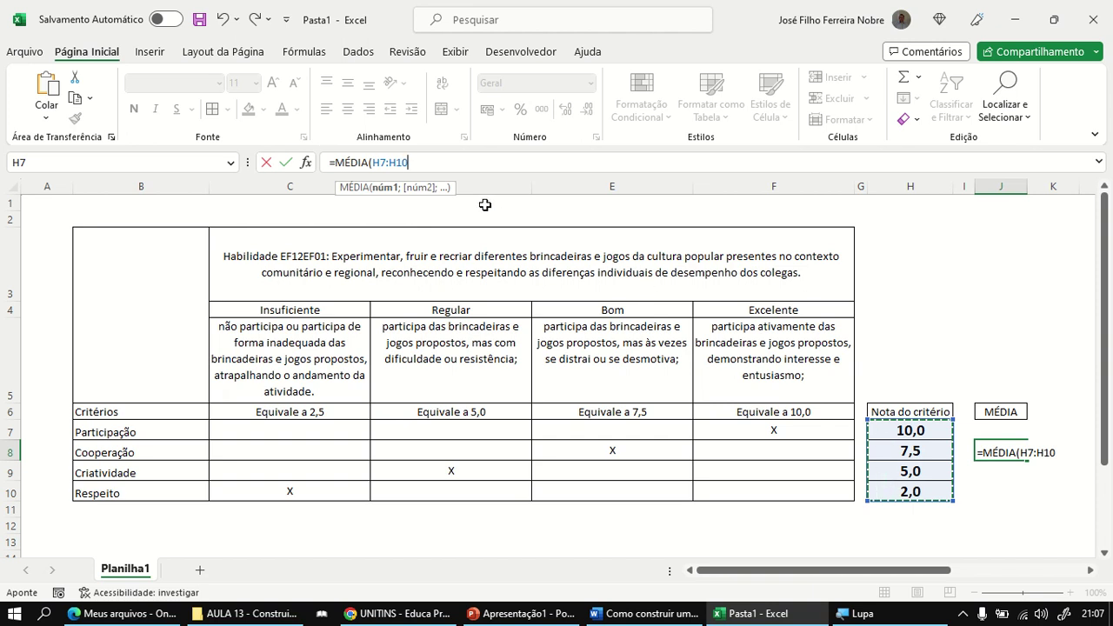
{"action": "type", "text": ")"}
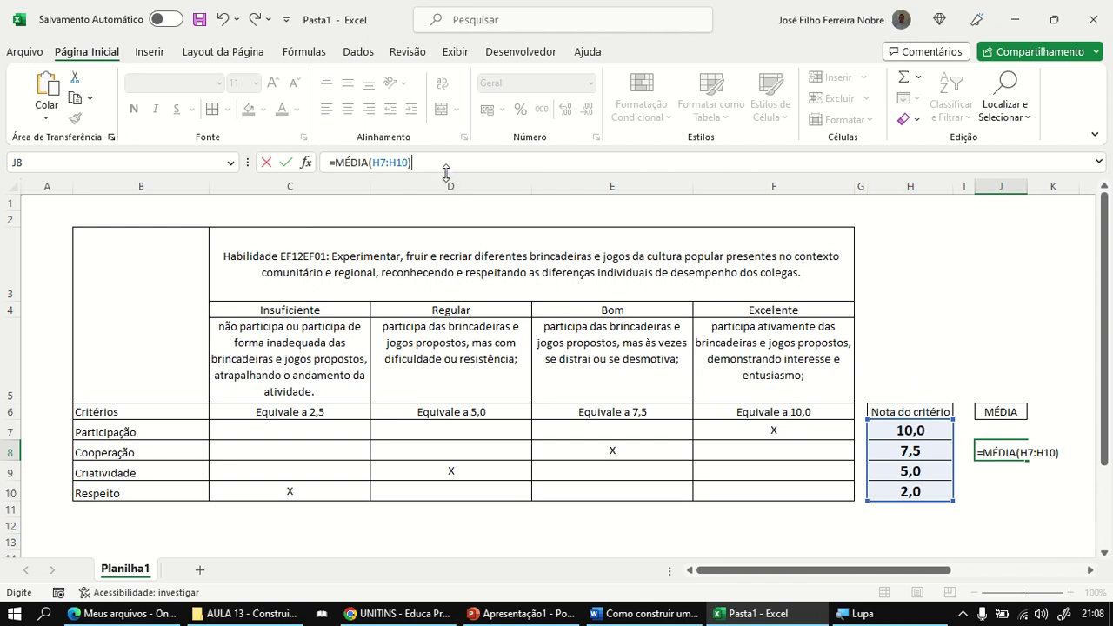
{"action": "key", "text": "Return"}
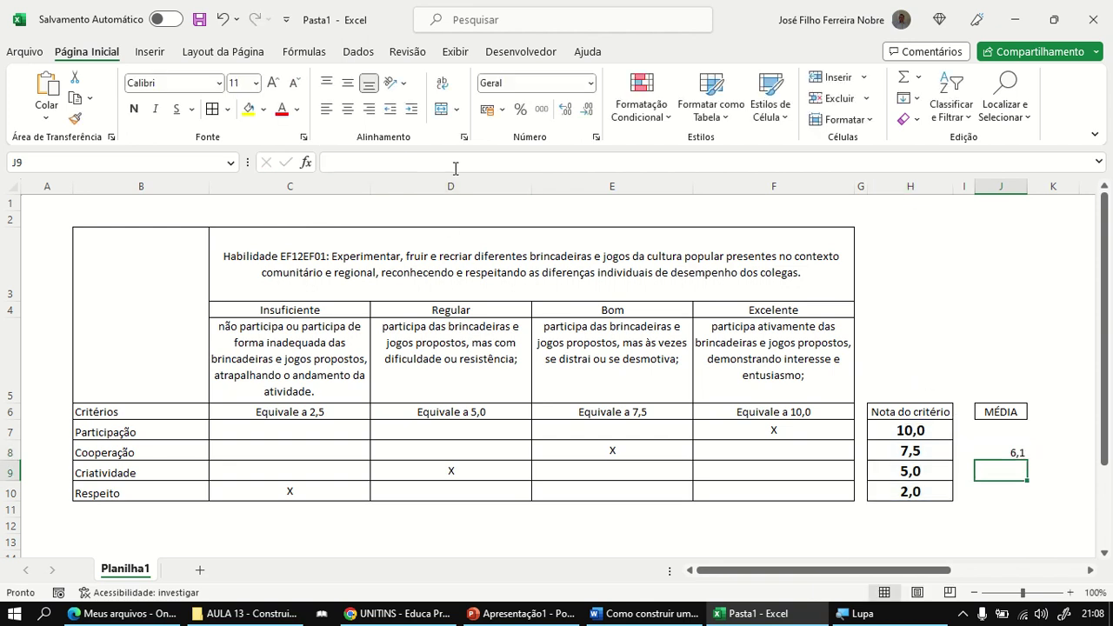
Step: Center the average in J8 horizontally and vertically, make it bold and give the cell a border
{"action": "left_click", "coordinate": [993, 451]}
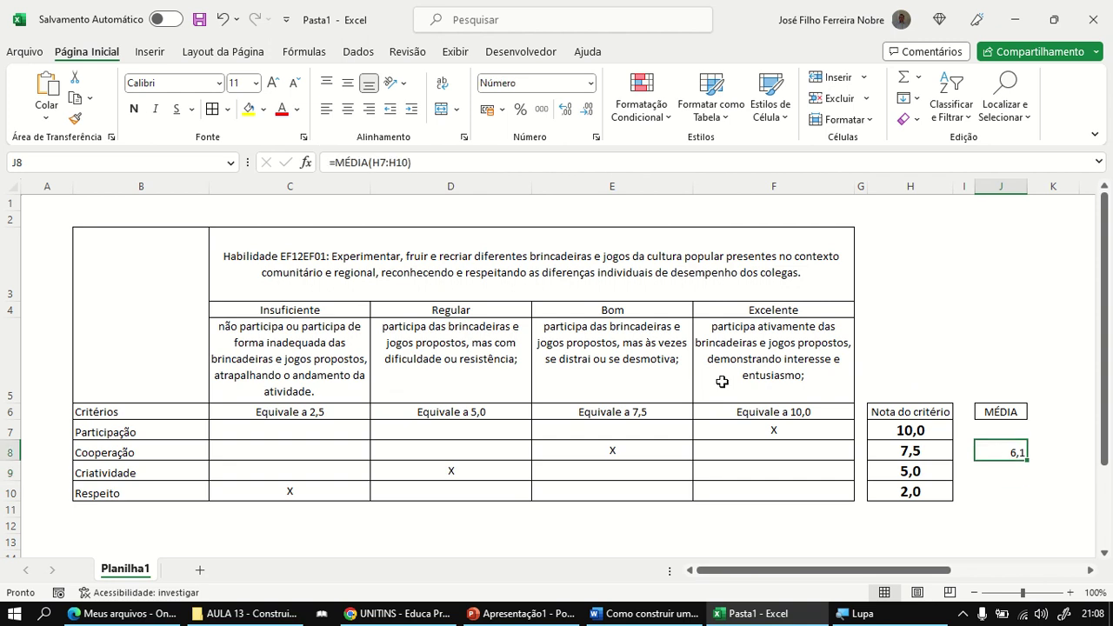
{"action": "left_click", "coordinate": [347, 108]}
{"action": "left_click", "coordinate": [347, 84]}
{"action": "left_click", "coordinate": [134, 108]}
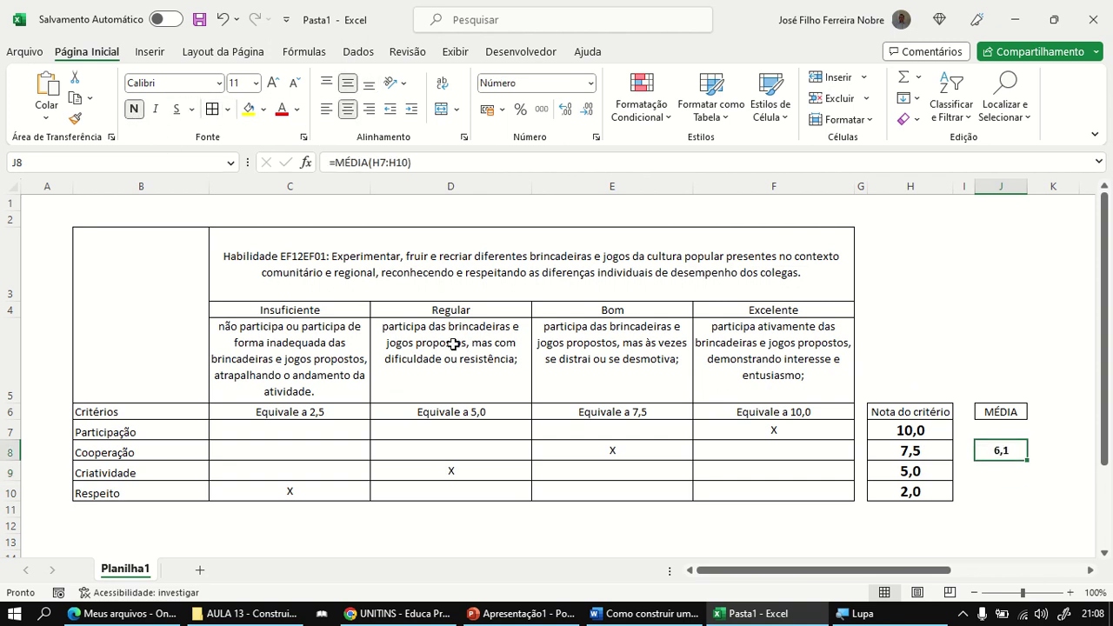
{"action": "left_click", "coordinate": [1016, 477]}
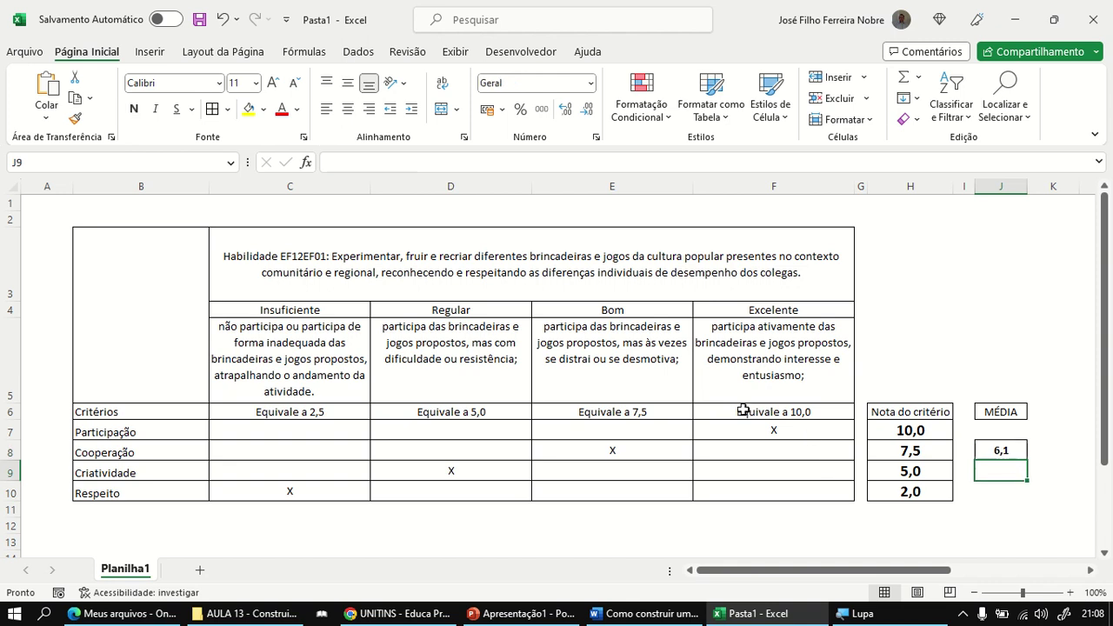
Step: Move the Criatividade X mark from Regular (D9) to Excelente (F9)
{"action": "left_click", "coordinate": [455, 471]}
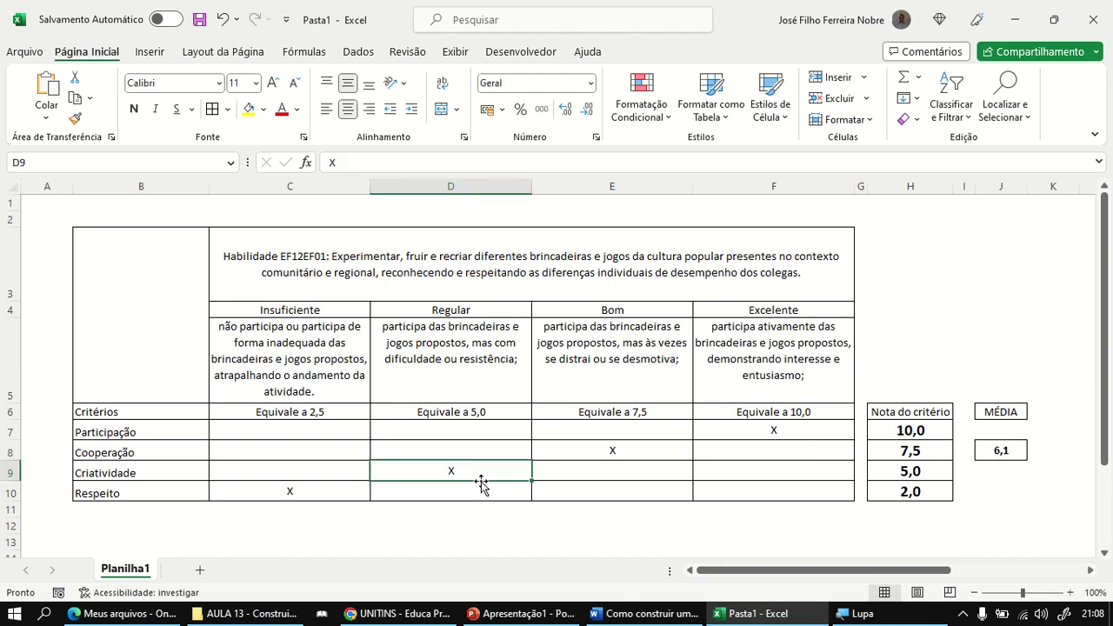
{"action": "key", "text": "Delete"}
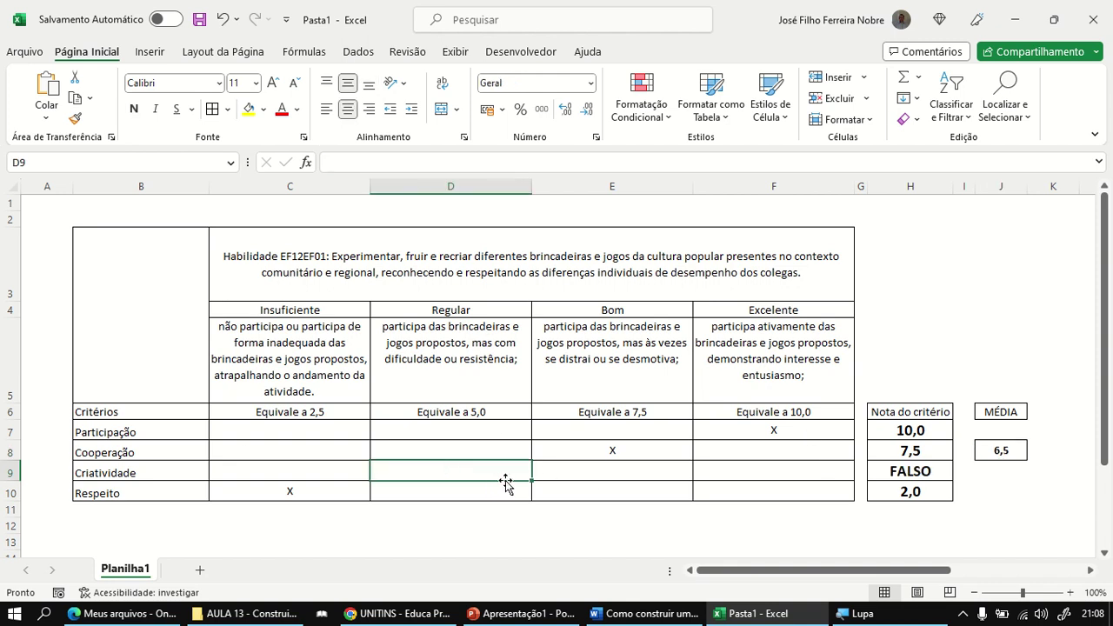
{"action": "left_click", "coordinate": [780, 468]}
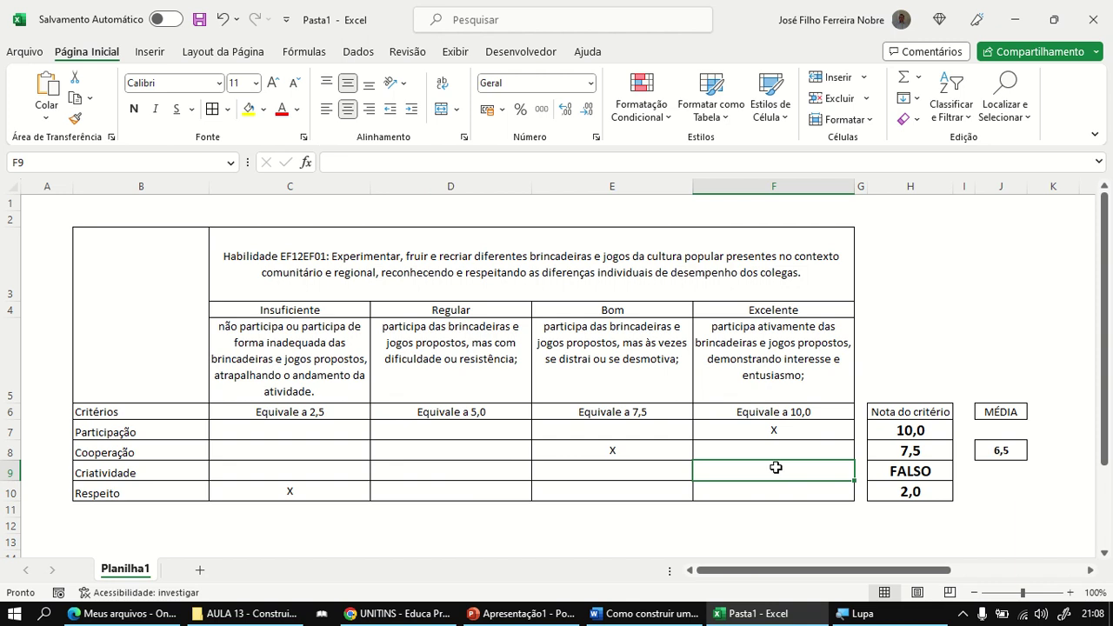
{"action": "type", "text": "X"}
{"action": "key", "text": "Return"}
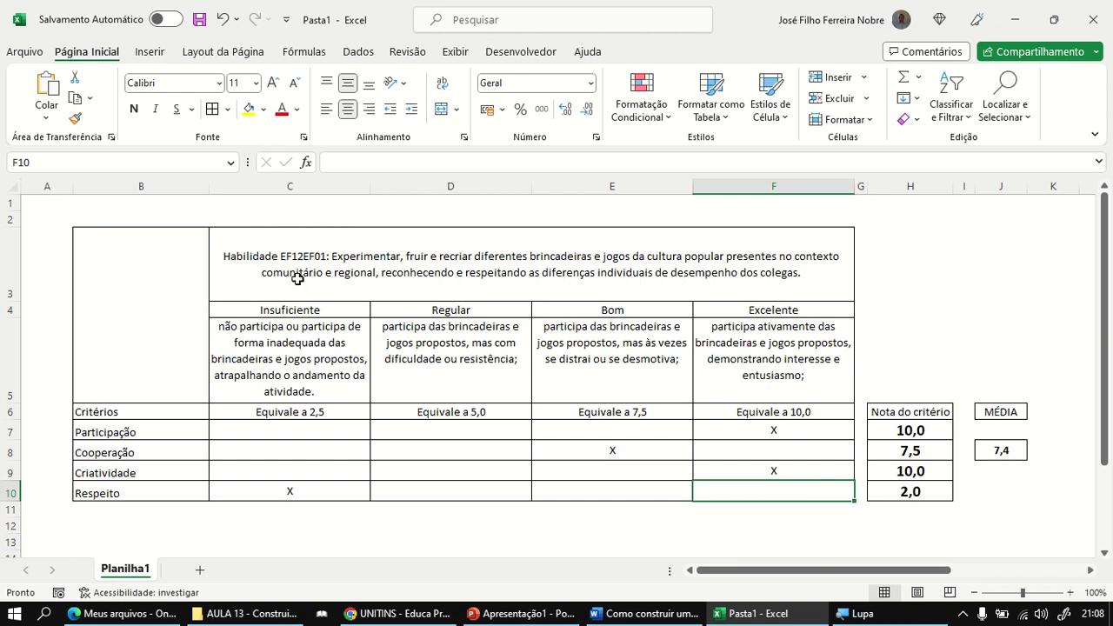
Step: Vertically center the empty merged cell B3 and enter the formula ="NOTA: "&J8 in it
{"action": "left_click", "coordinate": [148, 294]}
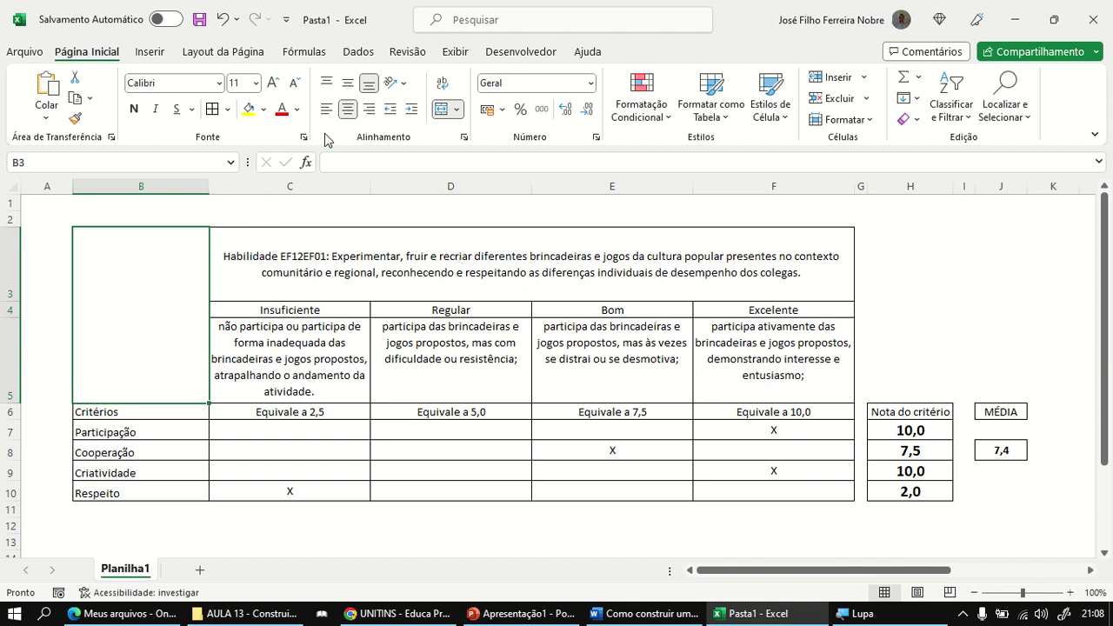
{"action": "left_click", "coordinate": [347, 83]}
{"action": "left_click", "coordinate": [335, 164]}
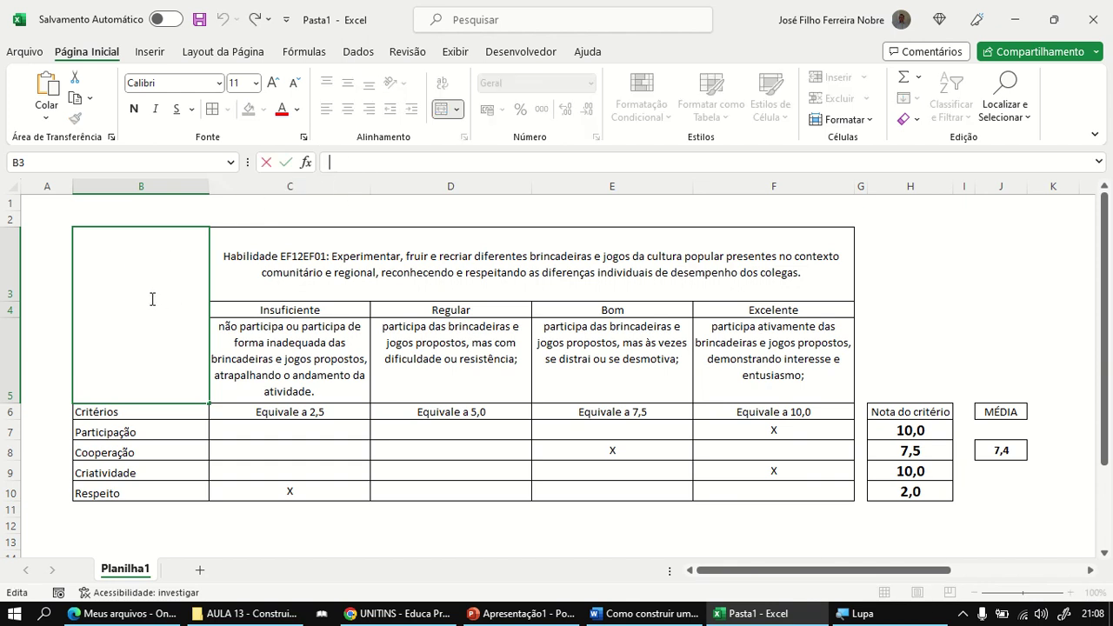
{"action": "type", "text": "=\"nOT"}
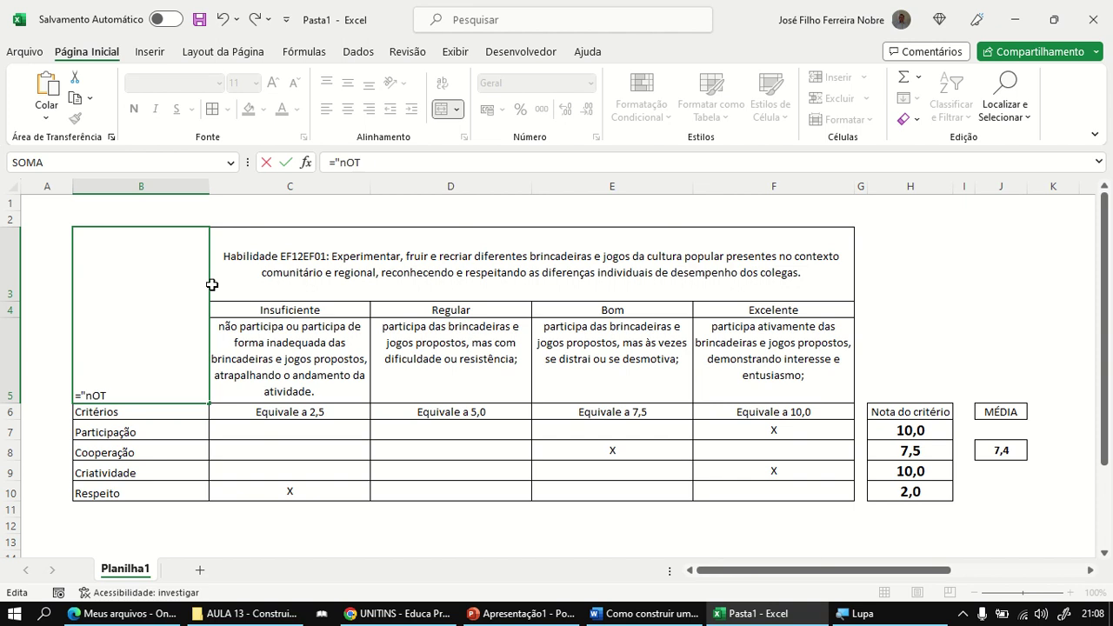
{"action": "key", "text": "BackSpace"}
{"action": "key", "text": "BackSpace"}
{"action": "key", "text": "BackSpace"}
{"action": "type", "text": "NOTA:"}
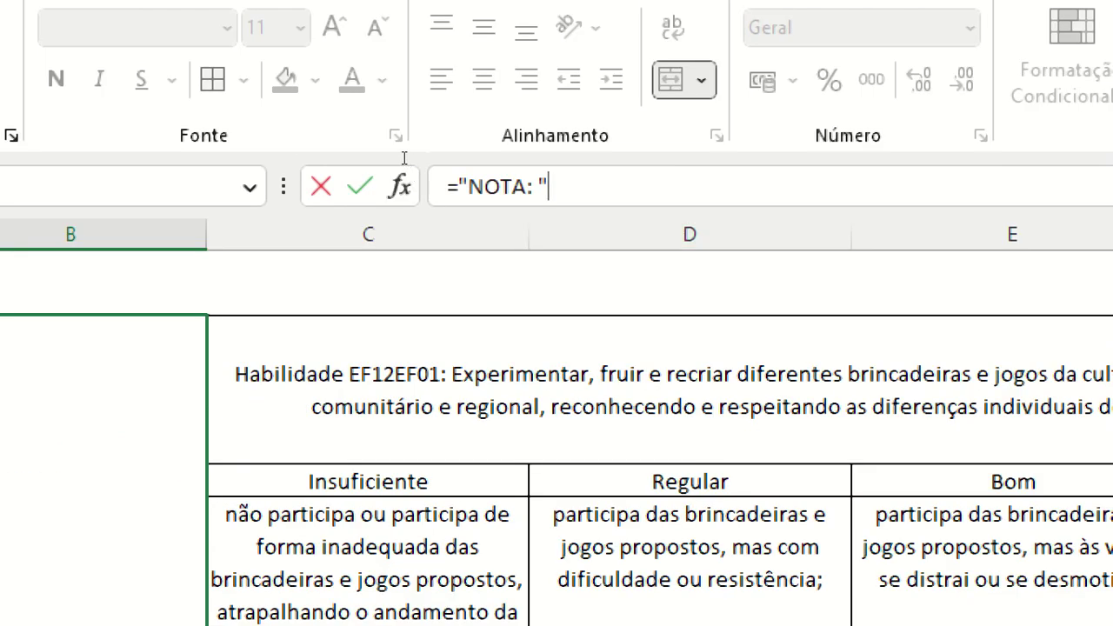
{"action": "type", "text": "&"}
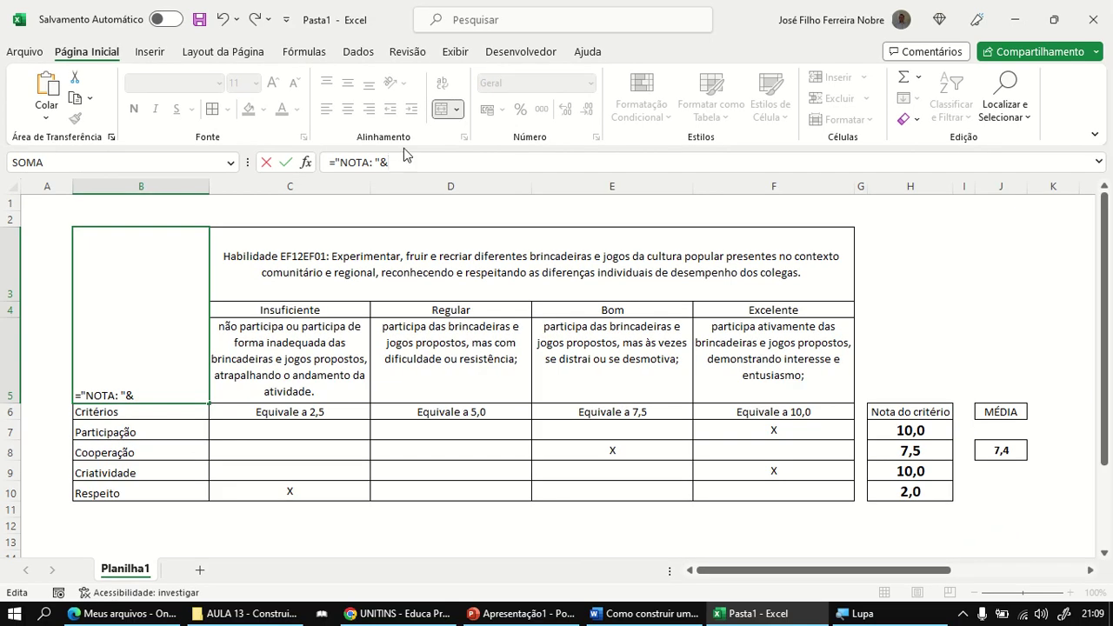
{"action": "left_click", "coordinate": [1002, 450]}
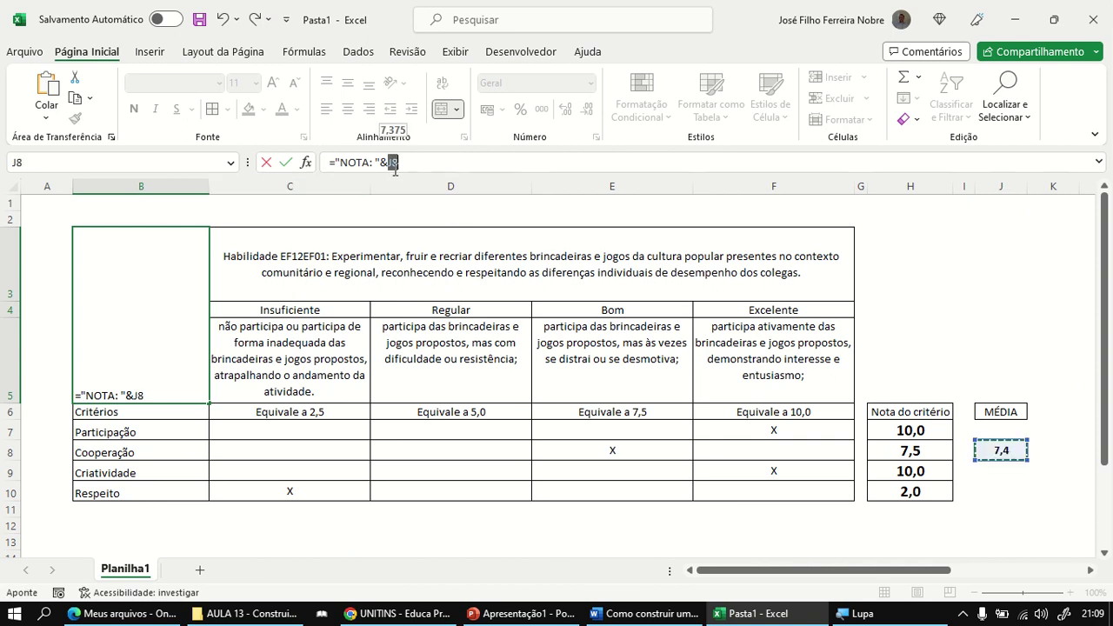
{"action": "left_click", "coordinate": [421, 162]}
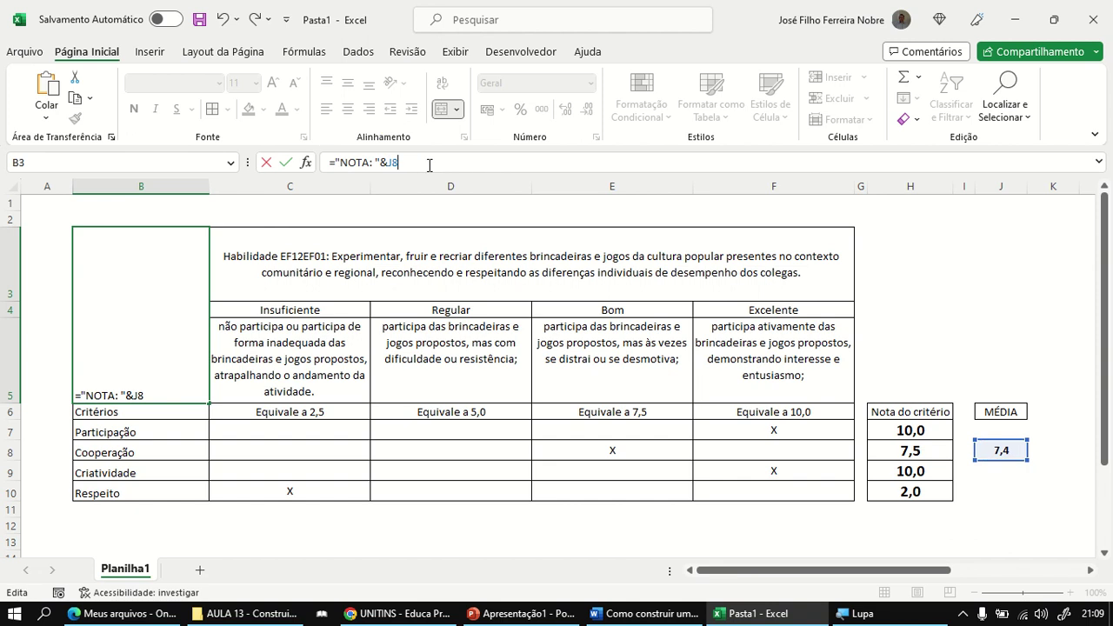
{"action": "key", "text": "Return"}
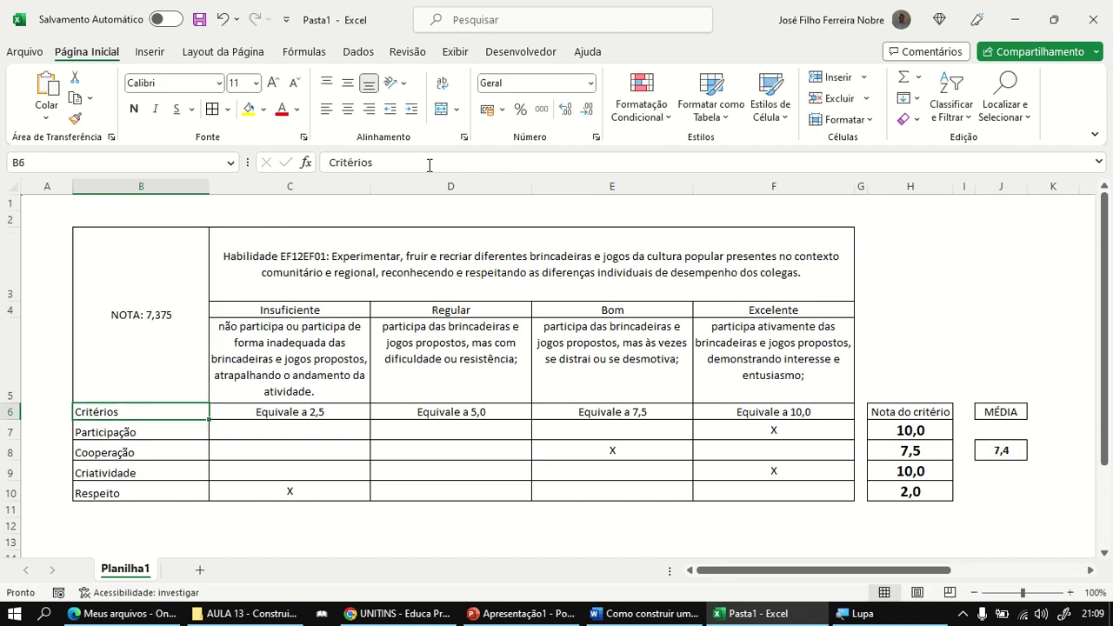
Step: Enlarge the text of the NOTA cell B3 to font size 18
{"action": "left_click", "coordinate": [162, 331]}
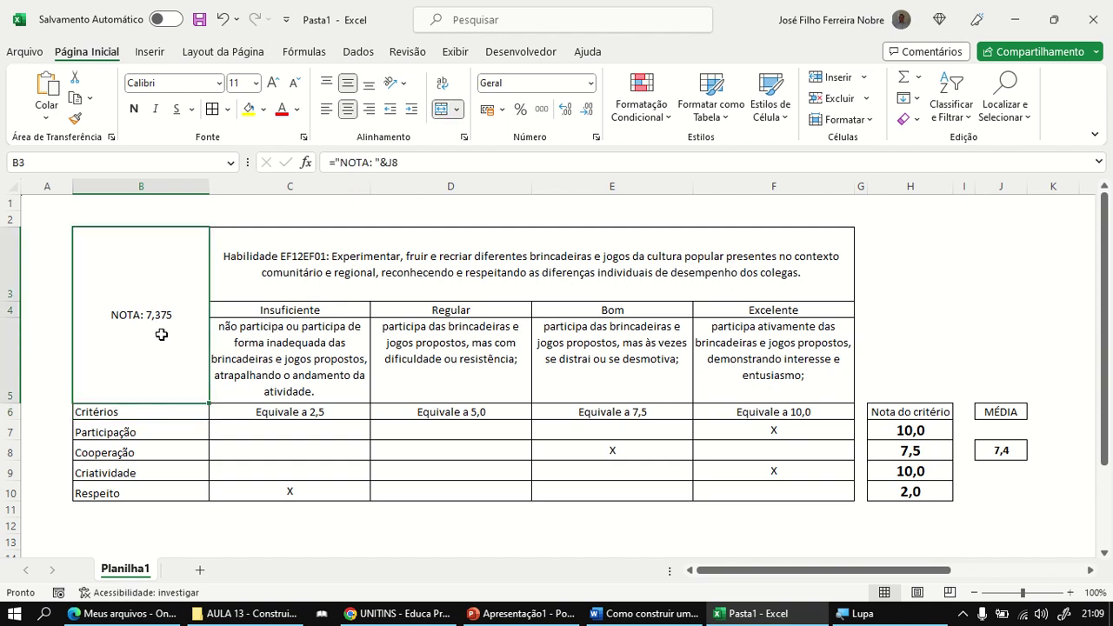
{"action": "left_click", "coordinate": [271, 82]}
{"action": "left_click", "coordinate": [272, 83]}
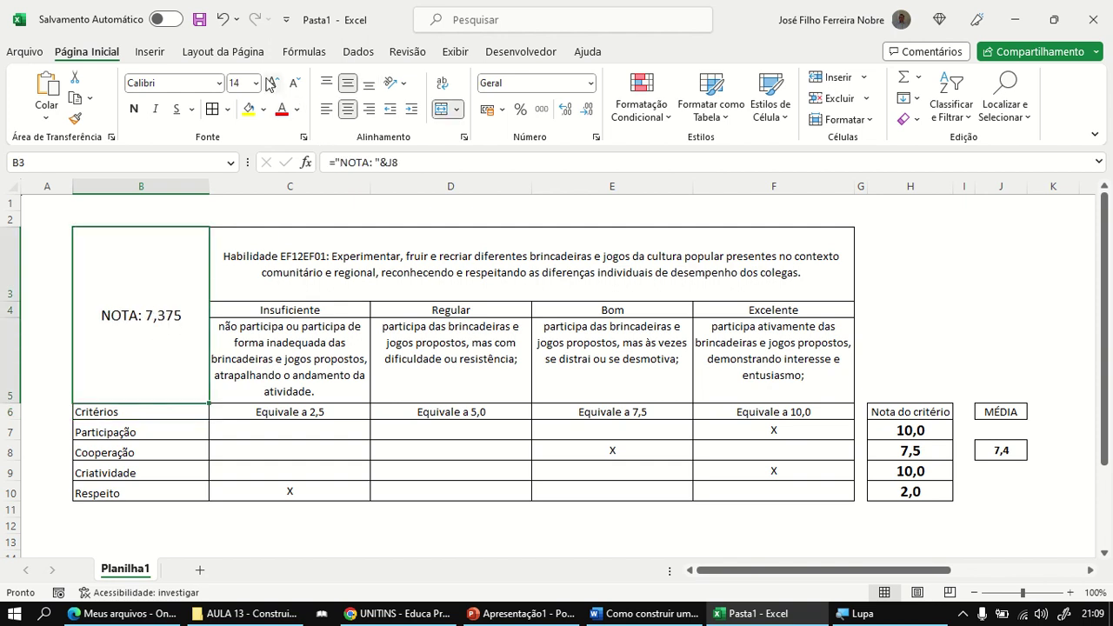
{"action": "left_click", "coordinate": [271, 82]}
{"action": "left_click", "coordinate": [271, 83]}
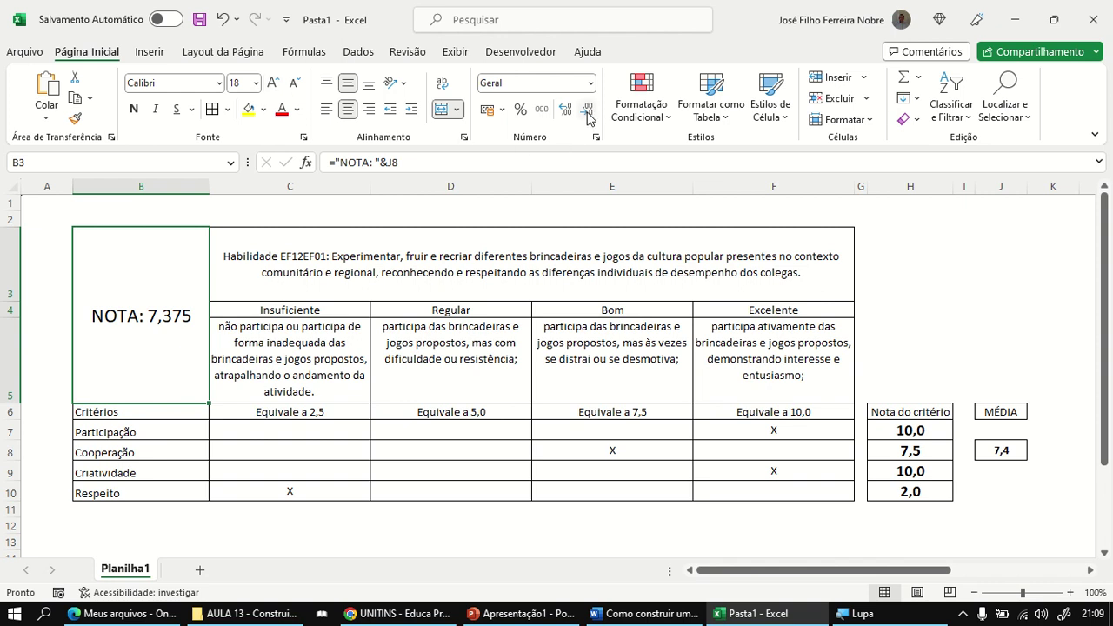
Step: Show the average in J8 with two decimal places
{"action": "left_click", "coordinate": [989, 453]}
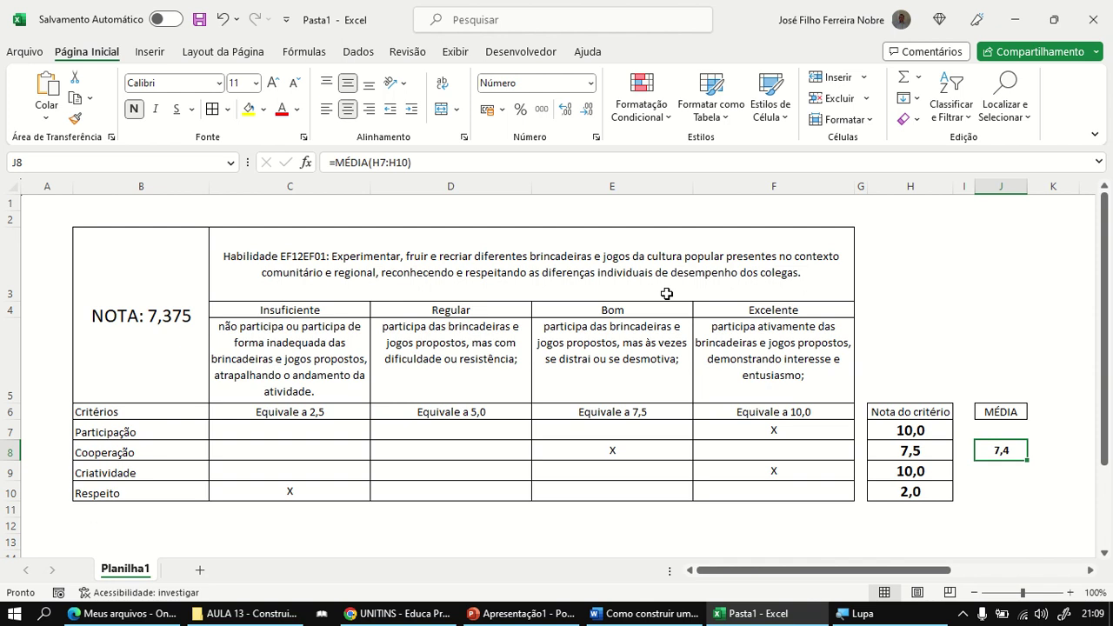
{"action": "left_click", "coordinate": [565, 109]}
{"action": "left_click", "coordinate": [565, 110]}
{"action": "left_click", "coordinate": [565, 109]}
Step: Apply the Número format to the NOTA cell B3, leaving its formula as it is
{"action": "double_click", "coordinate": [179, 324]}
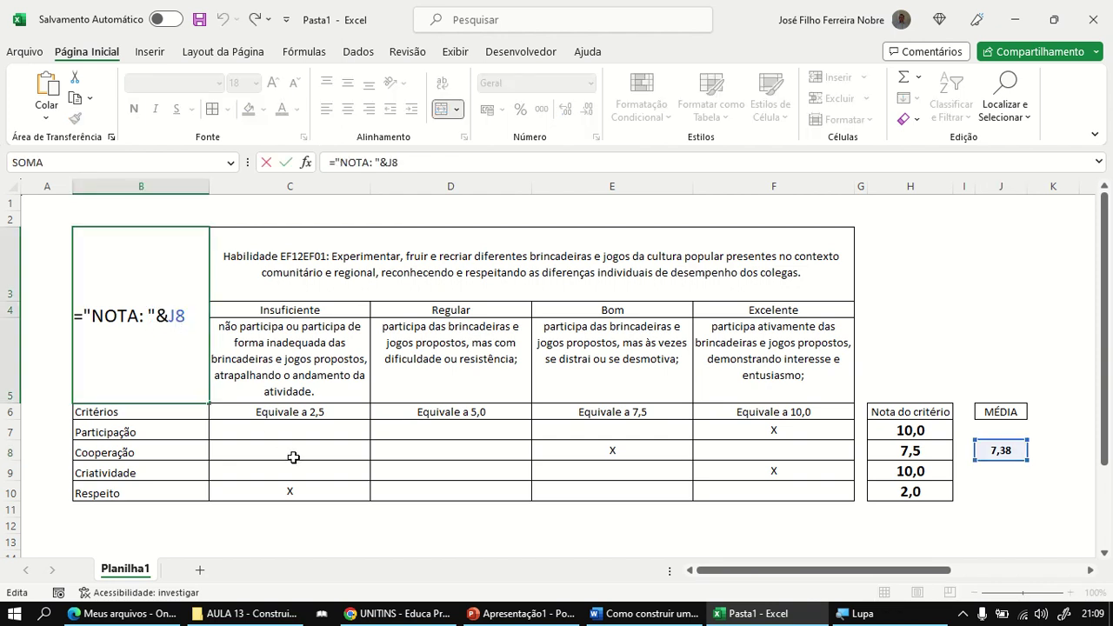
{"action": "left_click", "coordinate": [408, 538]}
{"action": "left_click", "coordinate": [131, 345]}
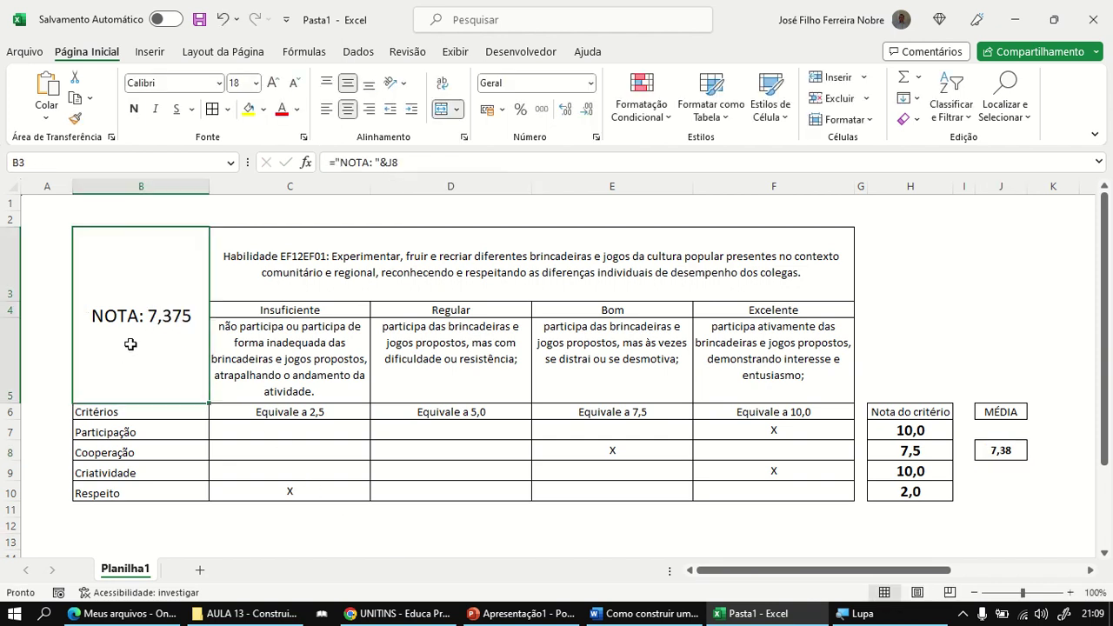
{"action": "left_click", "coordinate": [590, 83]}
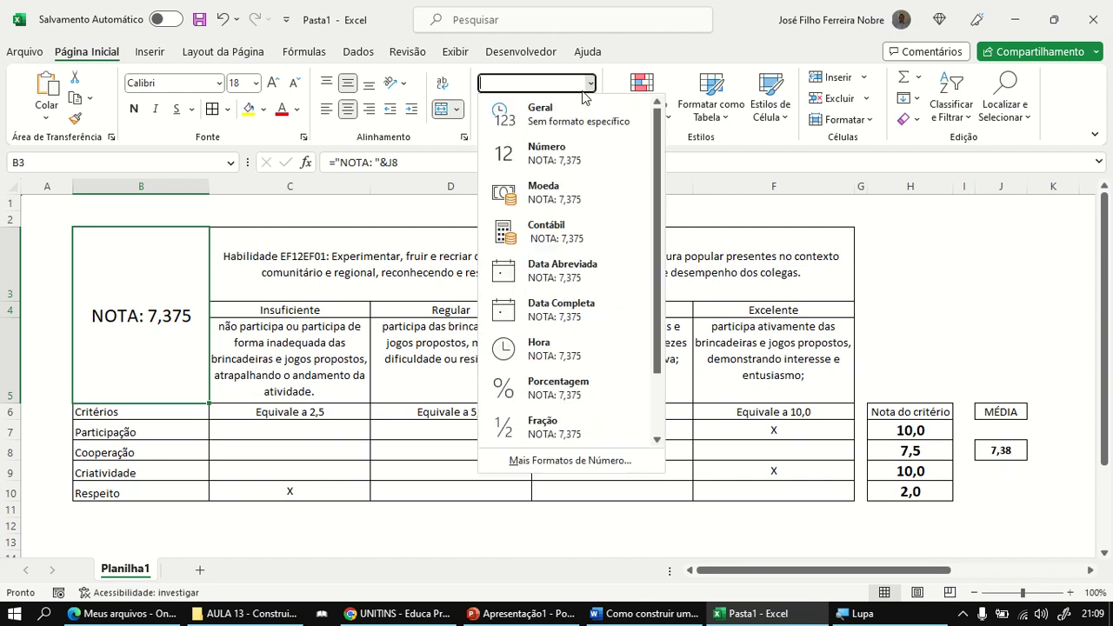
{"action": "left_click", "coordinate": [562, 158]}
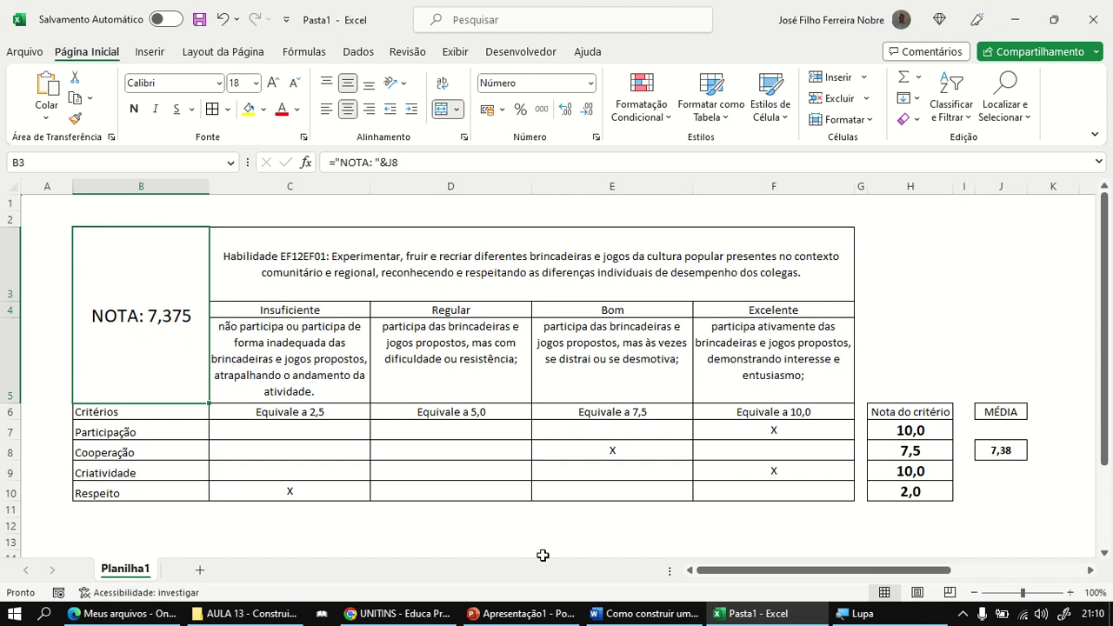
{"action": "left_click", "coordinate": [556, 526]}
Step: Reduce the average in J8 back to one decimal place
{"action": "left_click", "coordinate": [165, 329]}
{"action": "left_click", "coordinate": [1011, 450]}
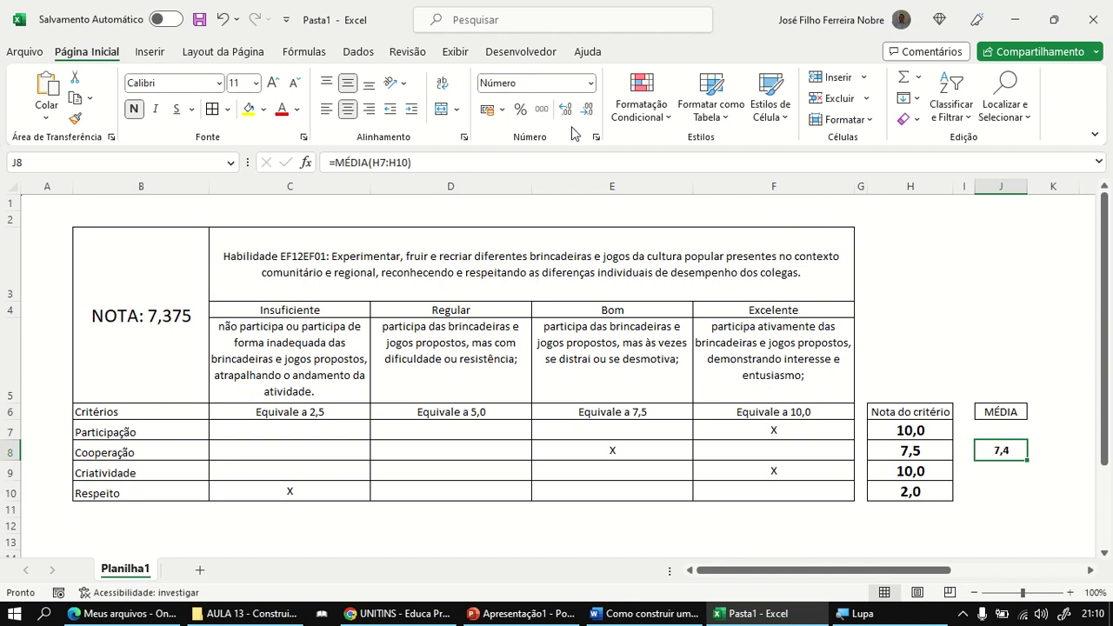
{"action": "left_click", "coordinate": [1017, 478]}
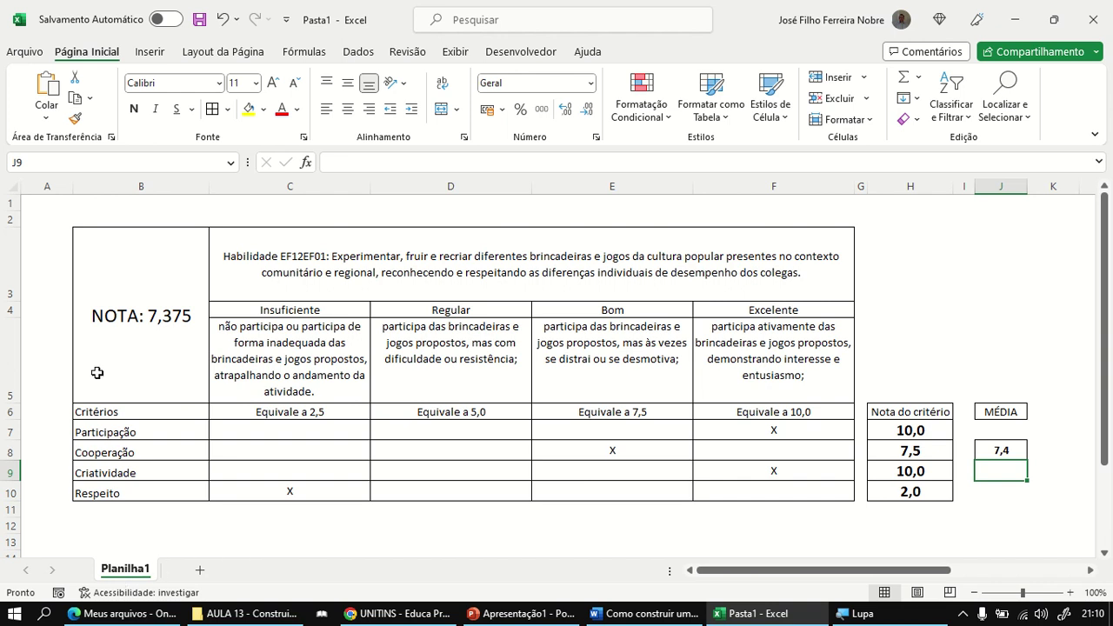
Step: Add a second worksheet and copy the entire contents of Planilha1 into it
{"action": "left_click", "coordinate": [201, 569]}
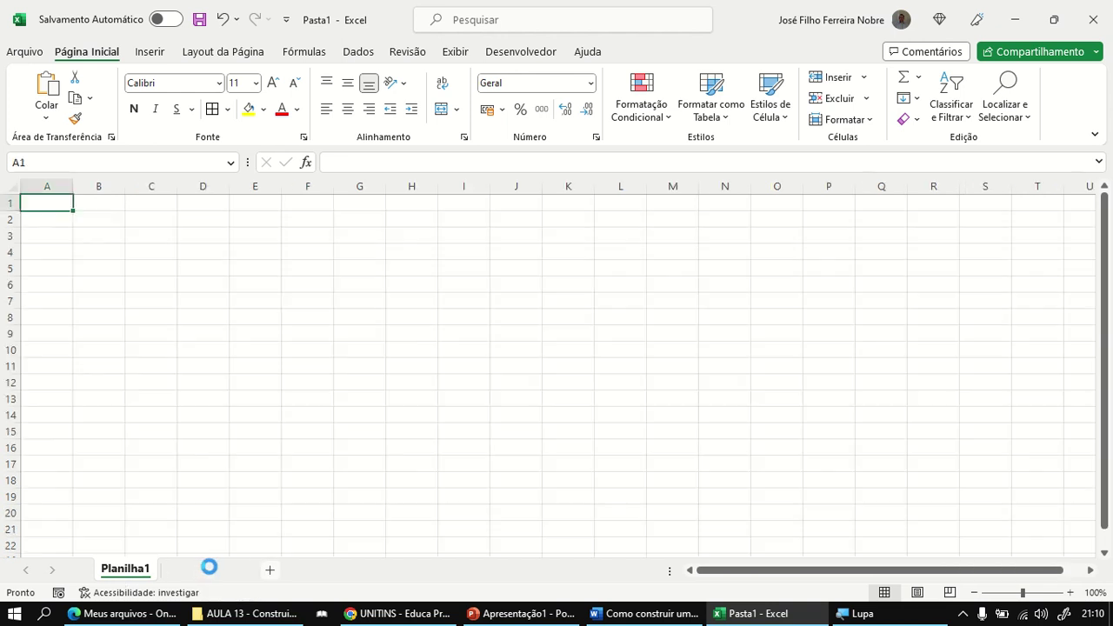
{"action": "left_click", "coordinate": [139, 569]}
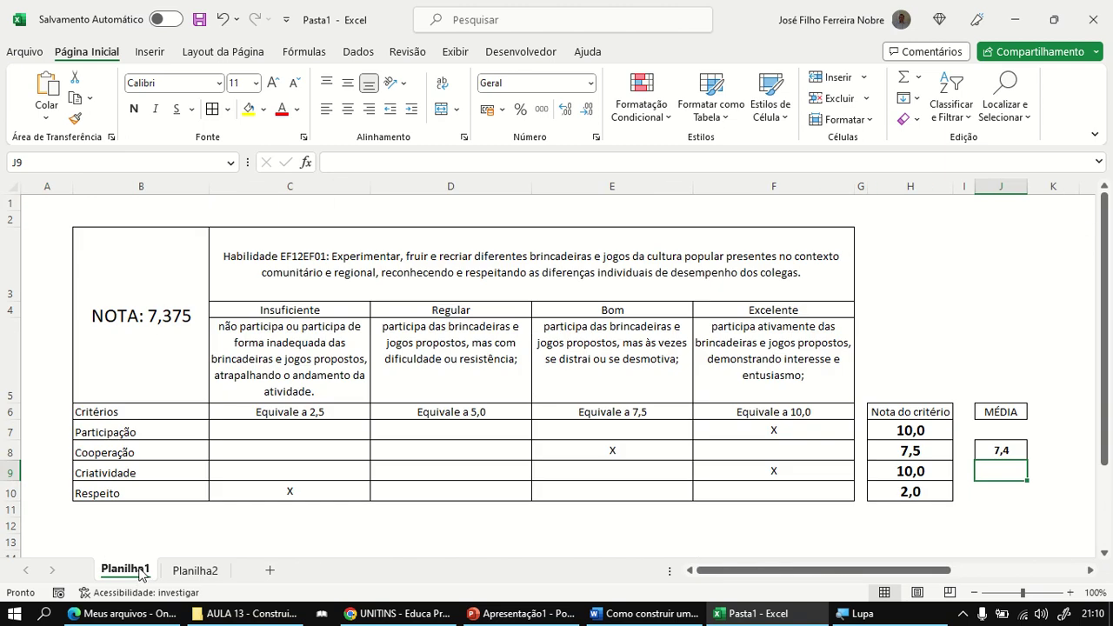
{"action": "left_click", "coordinate": [9, 185]}
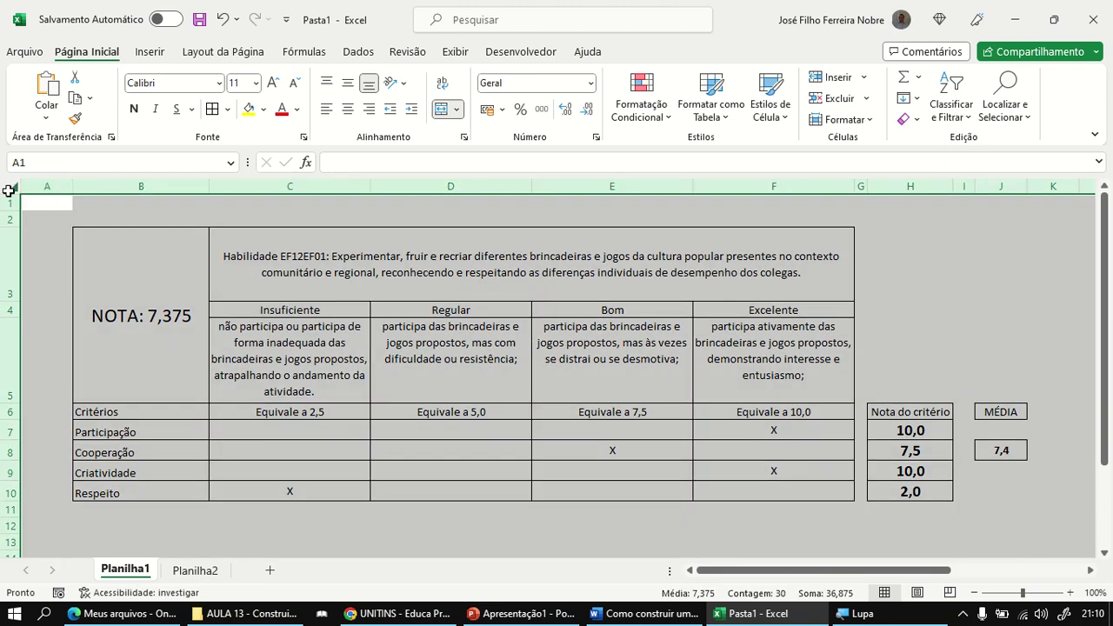
{"action": "key", "text": "ctrl+c"}
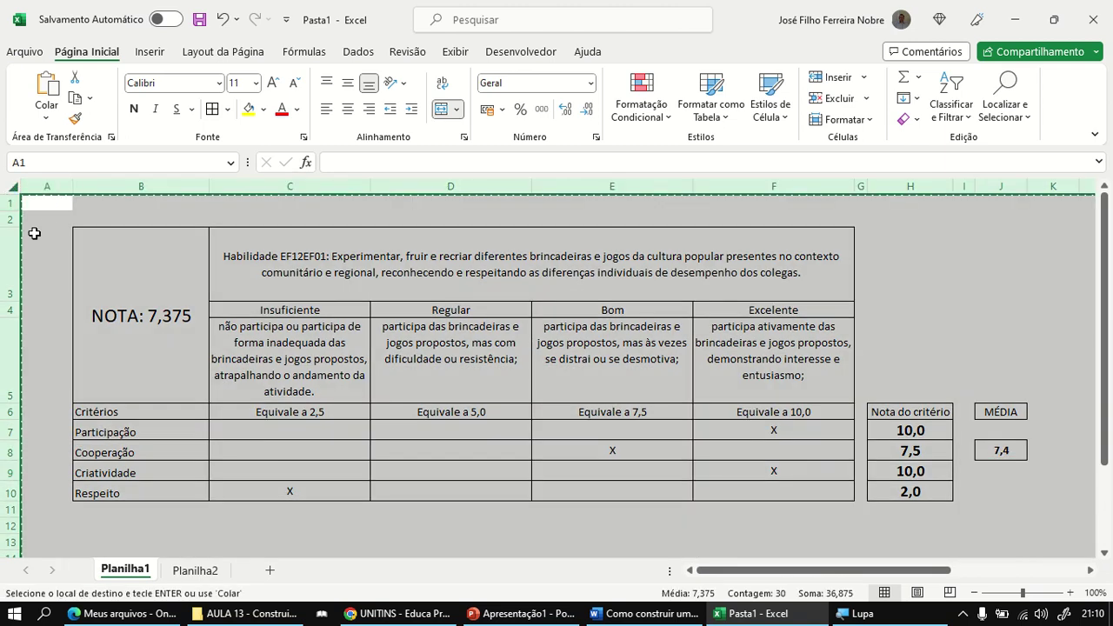
{"action": "left_click", "coordinate": [207, 575]}
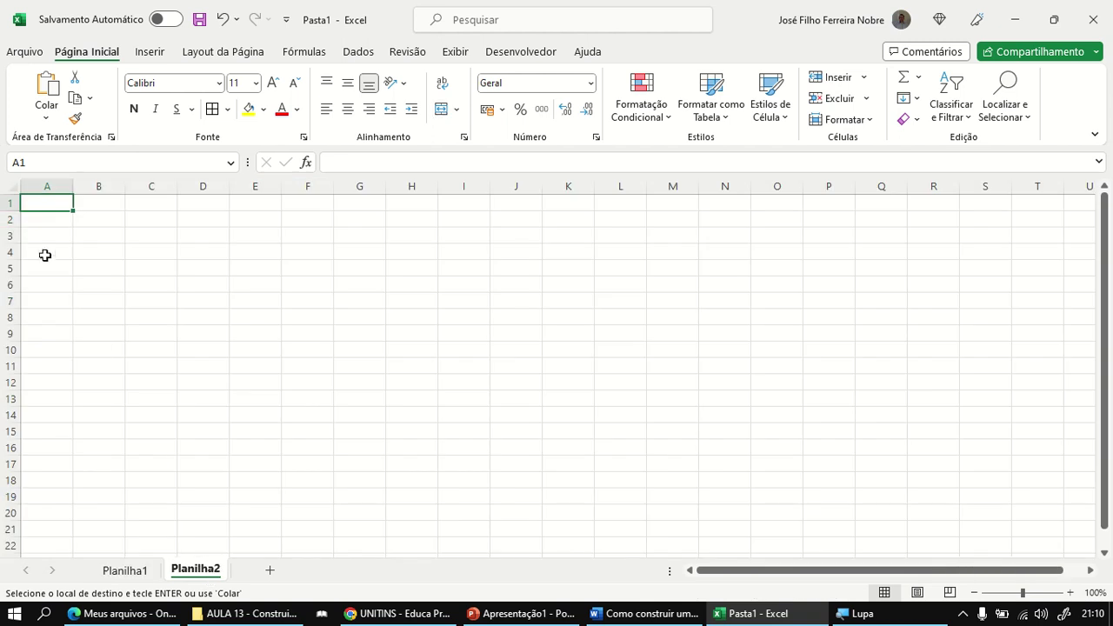
{"action": "left_click", "coordinate": [12, 186]}
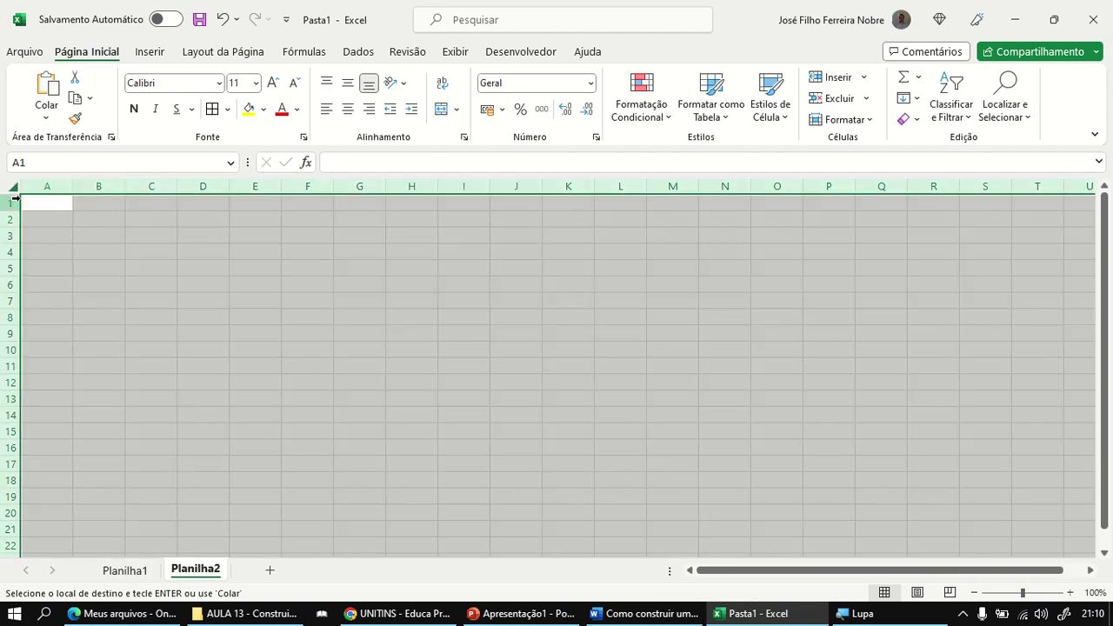
{"action": "key", "text": "ctrl+v"}
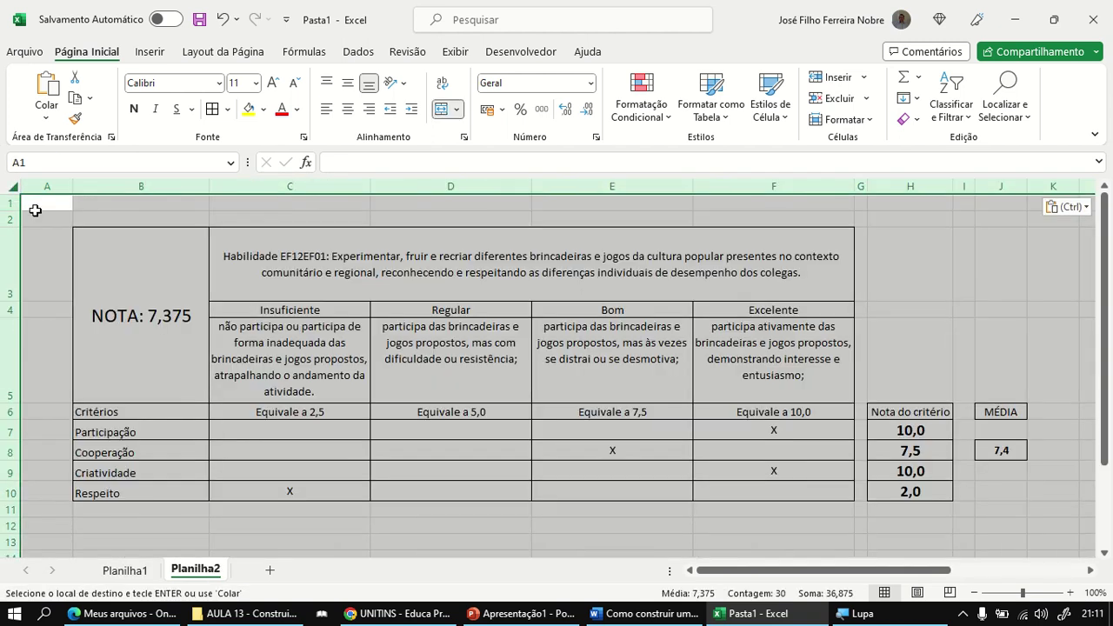
{"action": "left_click", "coordinate": [991, 492]}
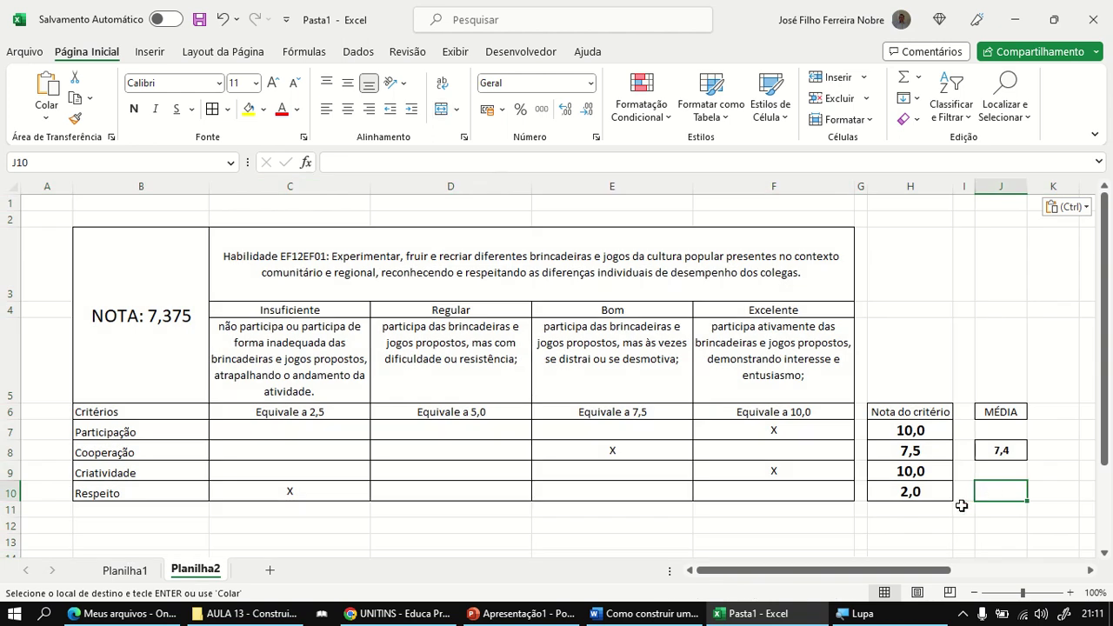
Step: Rename the original worksheet and its copy with the two students' first names in capitals, one student per sheet
{"action": "left_click", "coordinate": [135, 574]}
{"action": "double_click", "coordinate": [130, 570]}
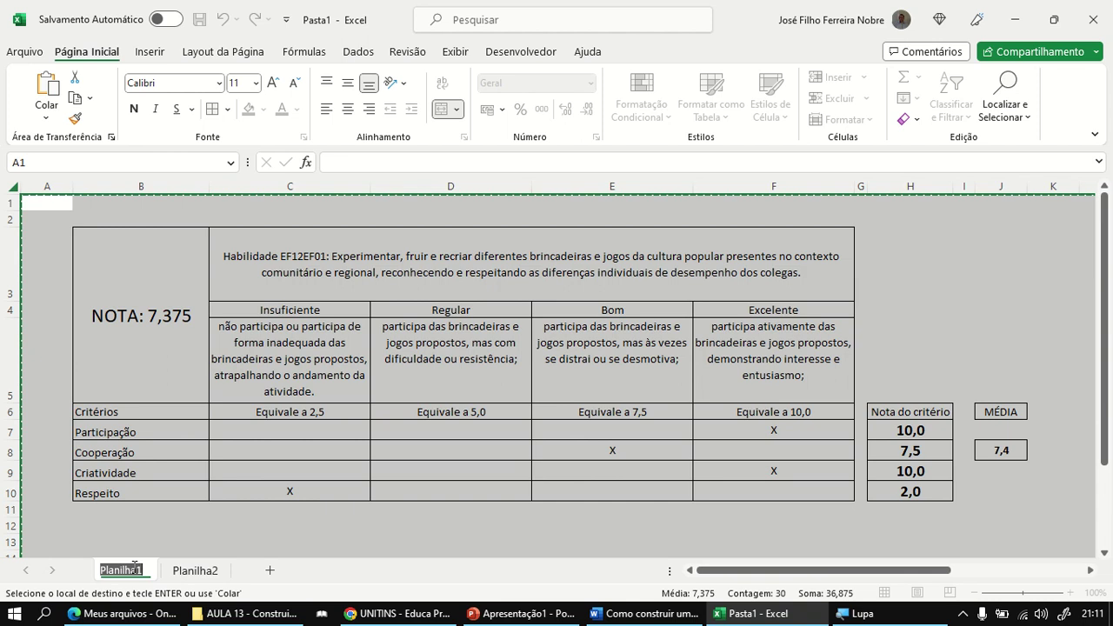
{"action": "type", "text": "PEDRO"}
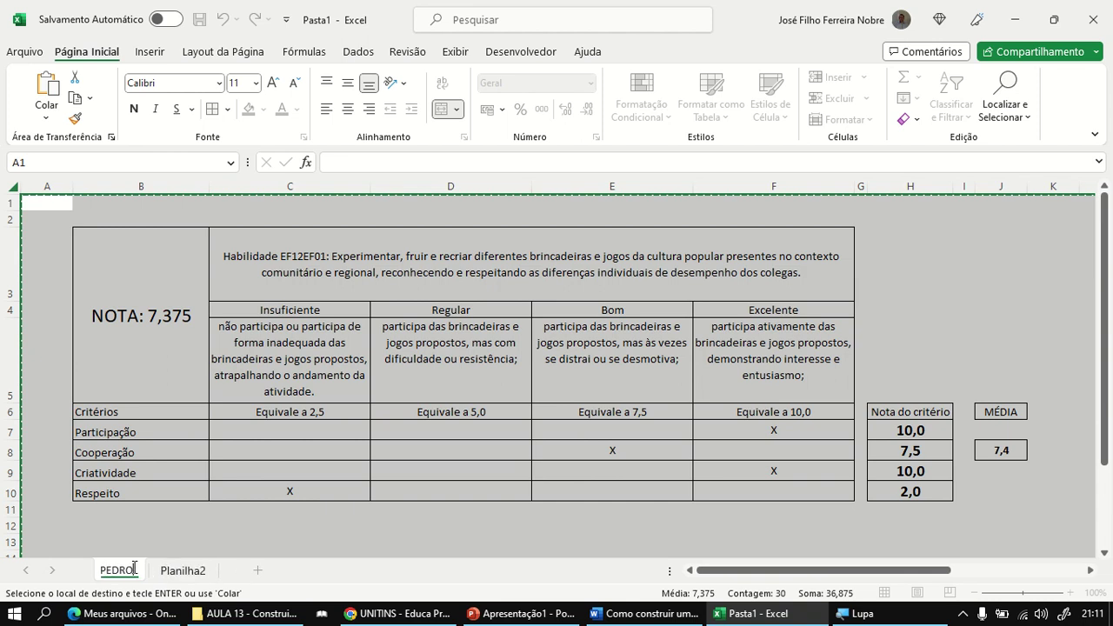
{"action": "left_click", "coordinate": [183, 569]}
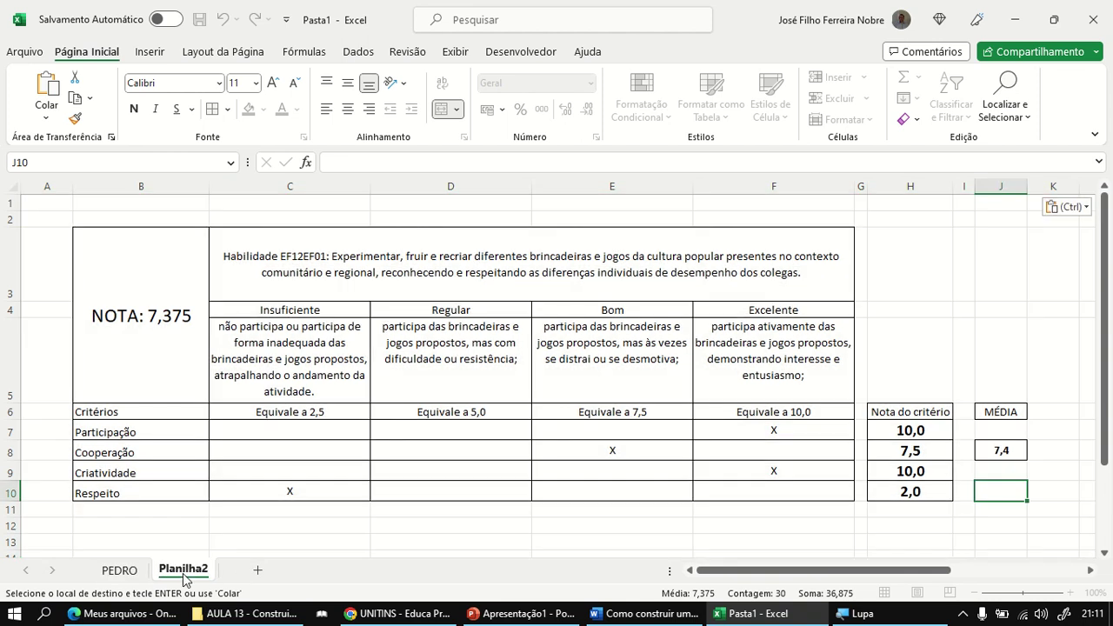
{"action": "double_click", "coordinate": [183, 568]}
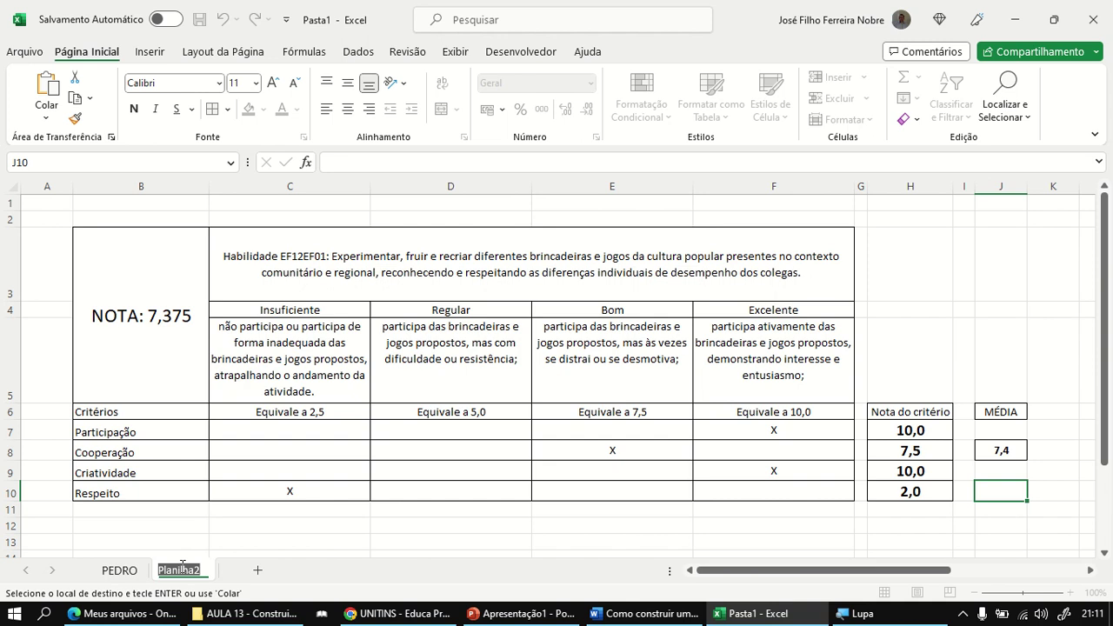
{"action": "type", "text": "MARIA"}
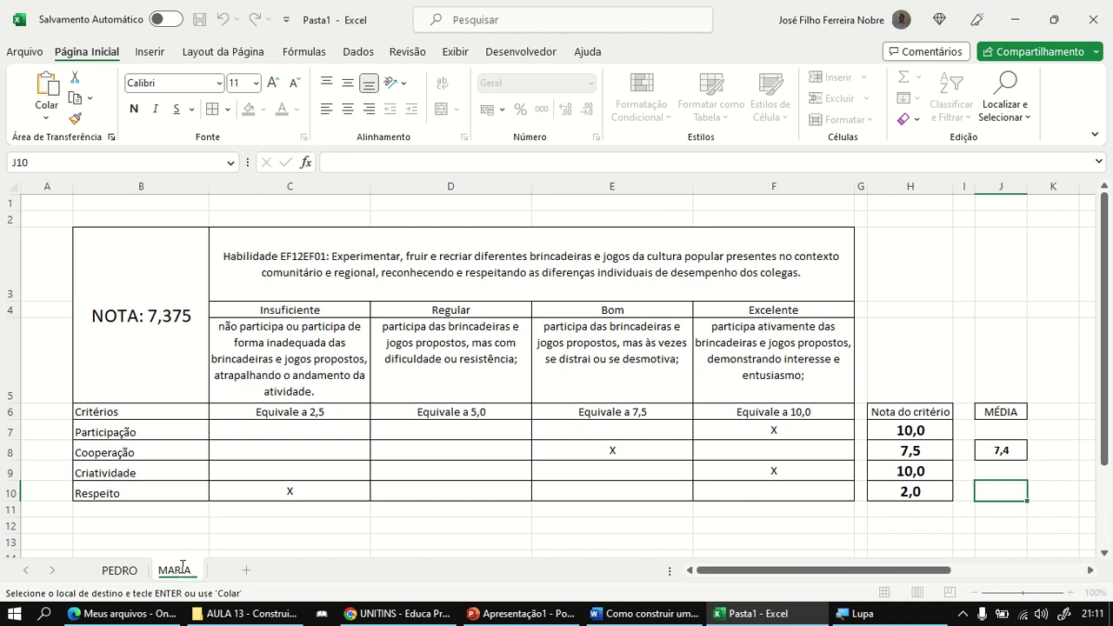
{"action": "left_click", "coordinate": [159, 527]}
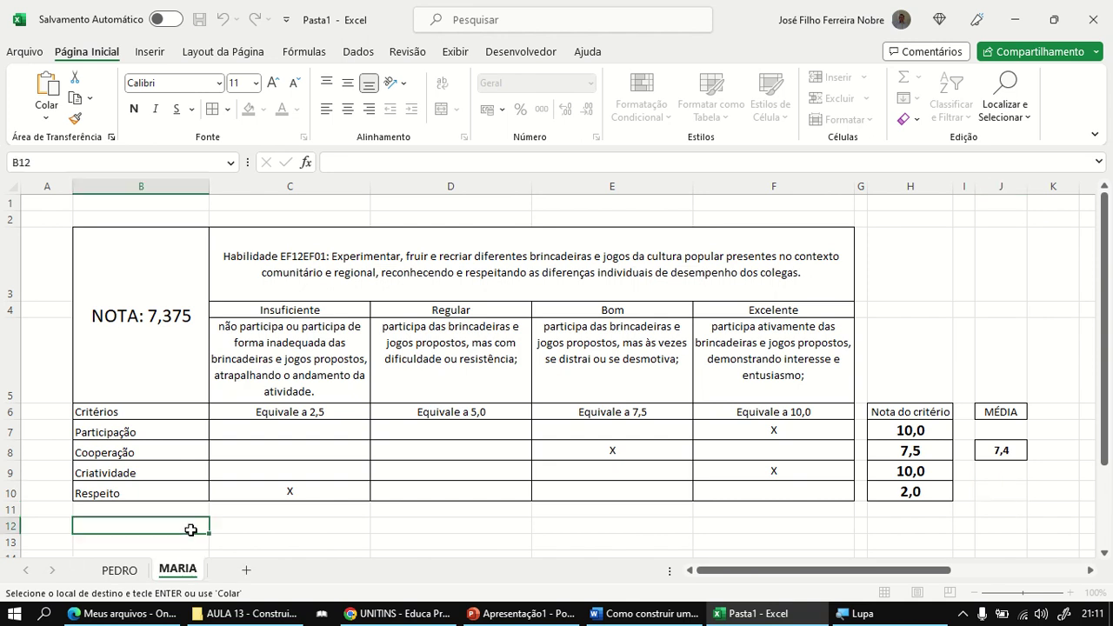
Step: Hide columns H to J, holding the criterion grades and the average, on the first student's sheet
{"action": "left_click", "coordinate": [128, 572]}
{"action": "left_click", "coordinate": [179, 528]}
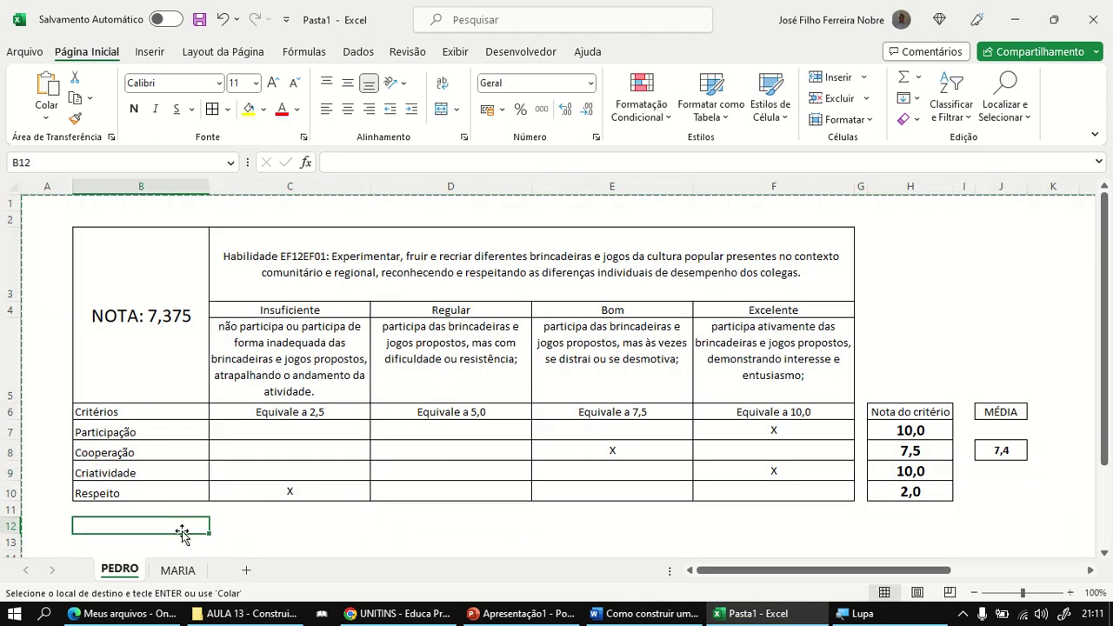
{"action": "left_click", "coordinate": [188, 573]}
{"action": "left_click", "coordinate": [118, 571]}
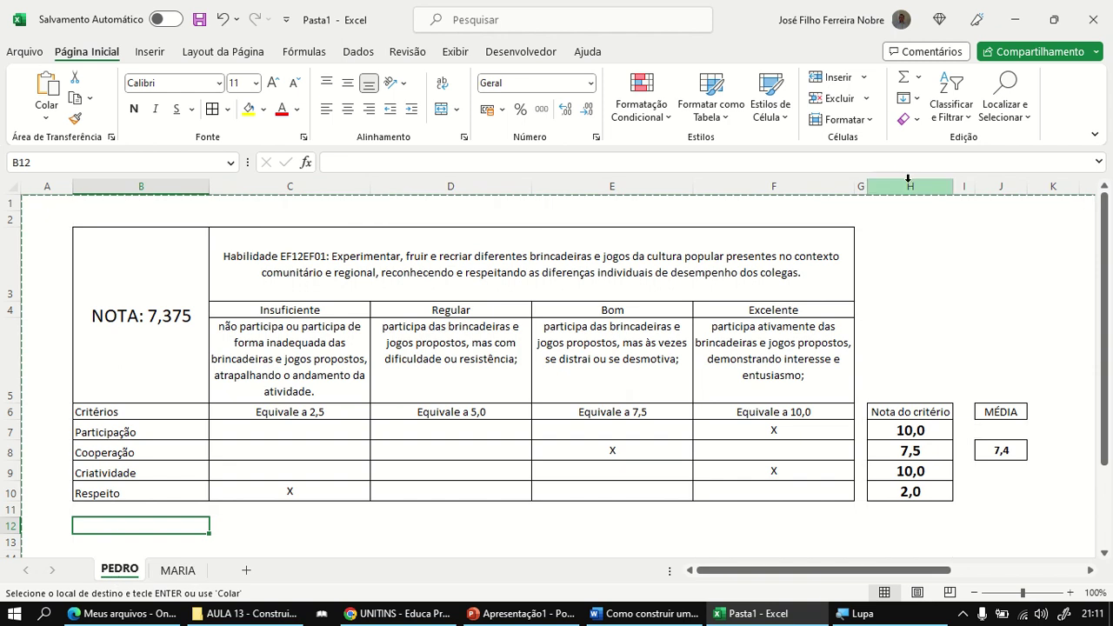
{"action": "left_click_drag", "start_coordinate": [909, 180], "coordinate": [1000, 184]}
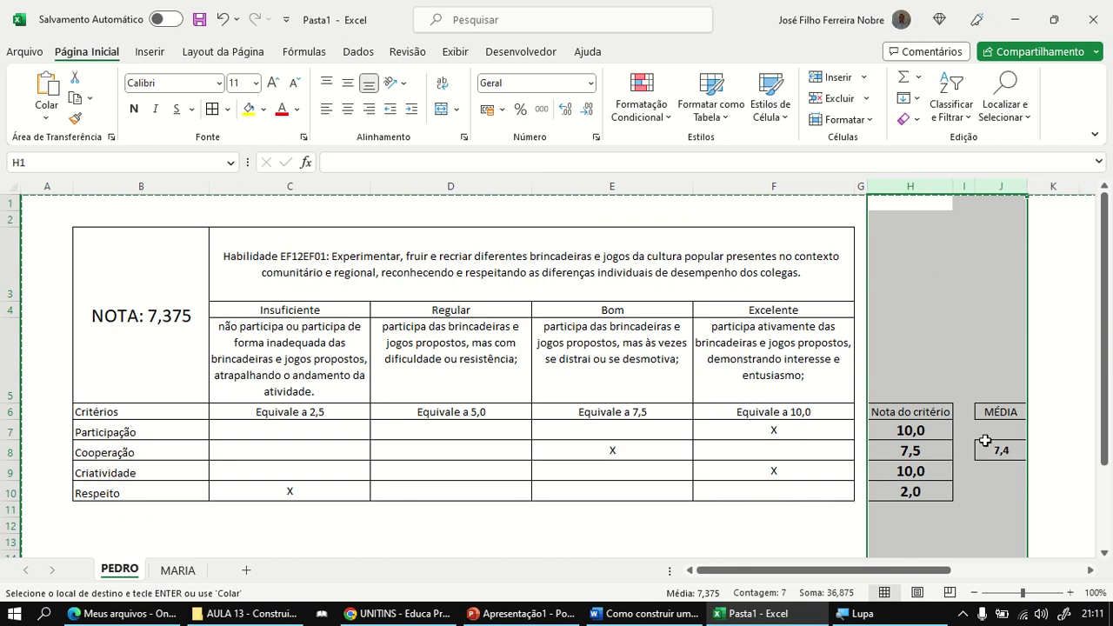
{"action": "right_click", "coordinate": [910, 183]}
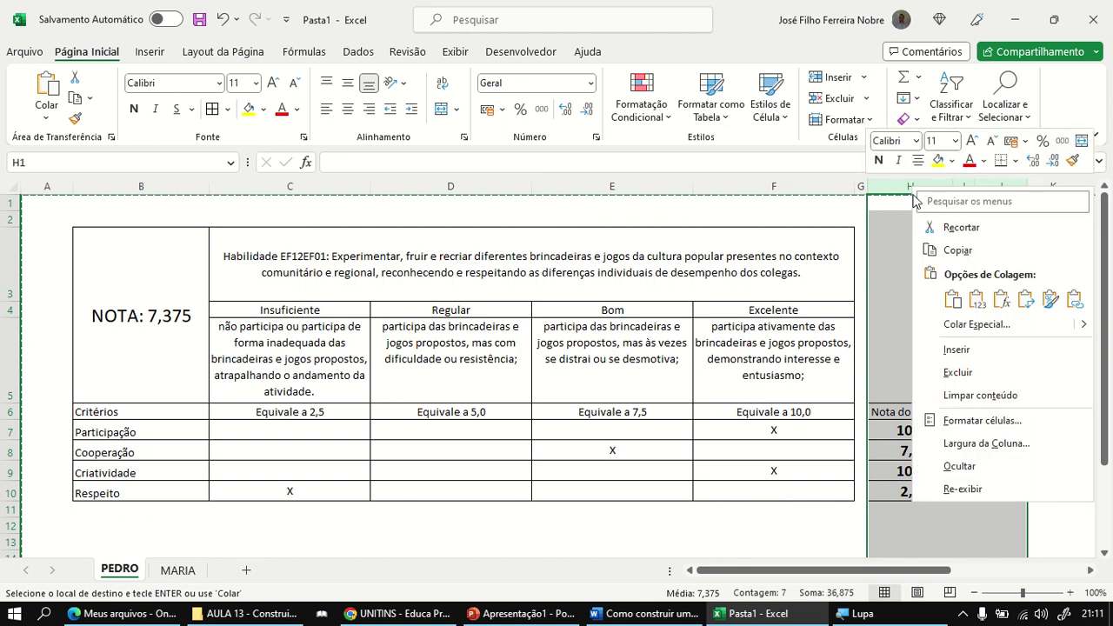
{"action": "left_click", "coordinate": [968, 468]}
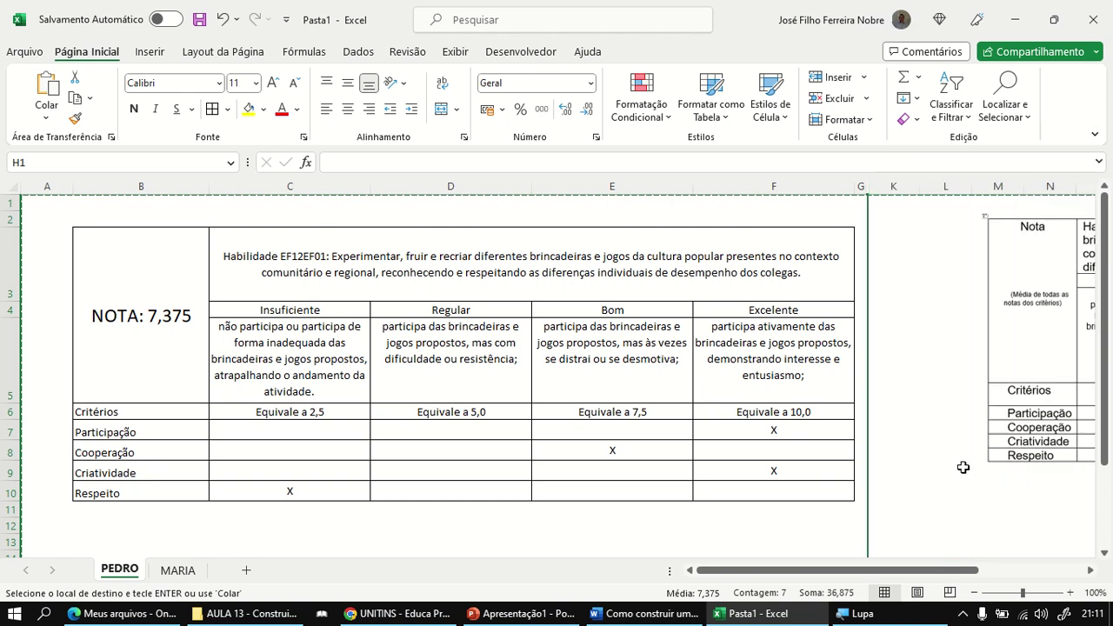
Step: Delete the reference rubric picture beside the table on the first student's sheet
{"action": "left_click", "coordinate": [929, 381]}
{"action": "left_click", "coordinate": [1027, 340]}
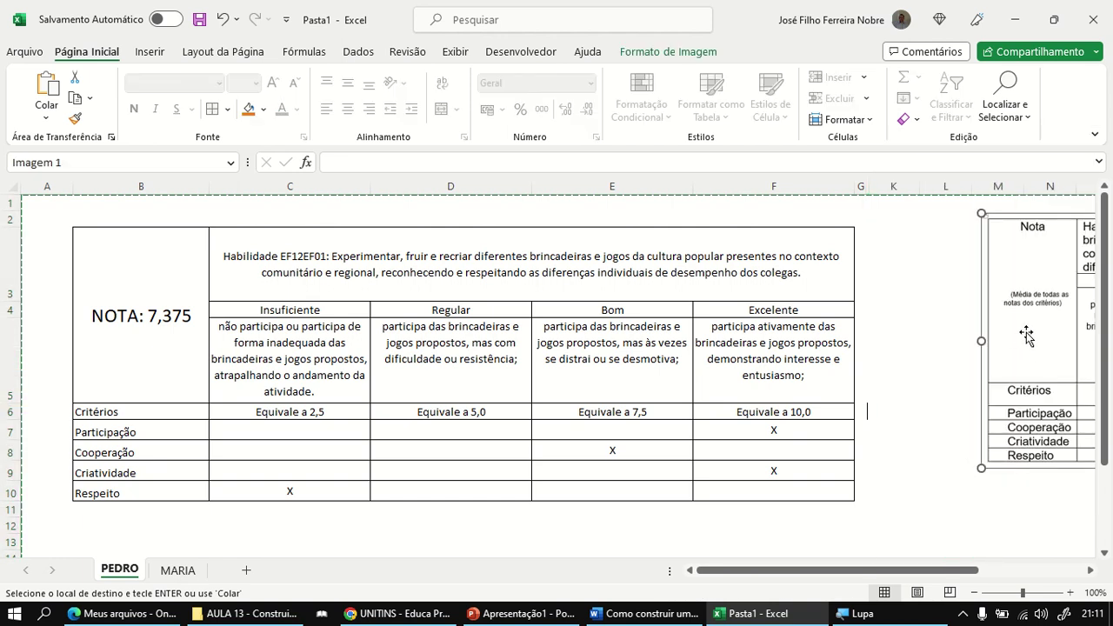
{"action": "key", "text": "Delete"}
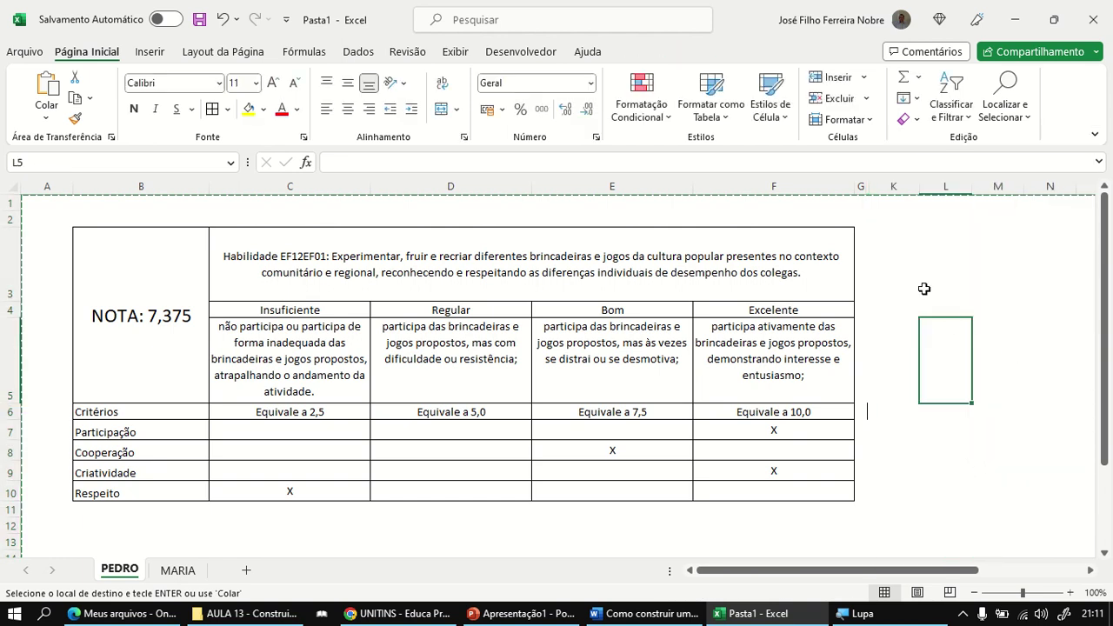
{"action": "left_click", "coordinate": [901, 267]}
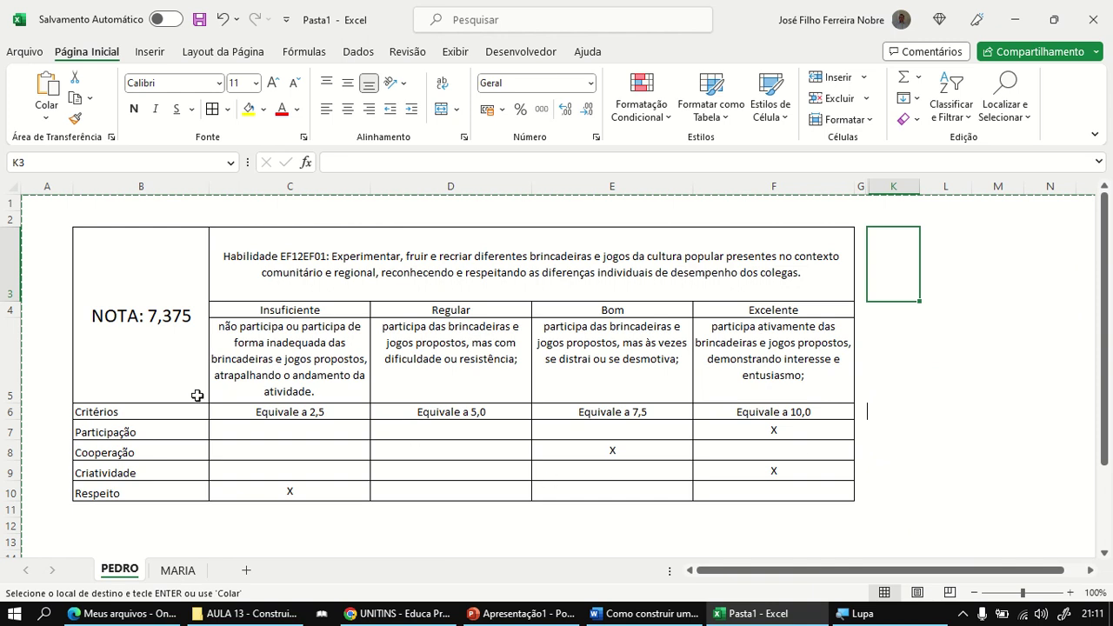
{"action": "left_click", "coordinate": [33, 207]}
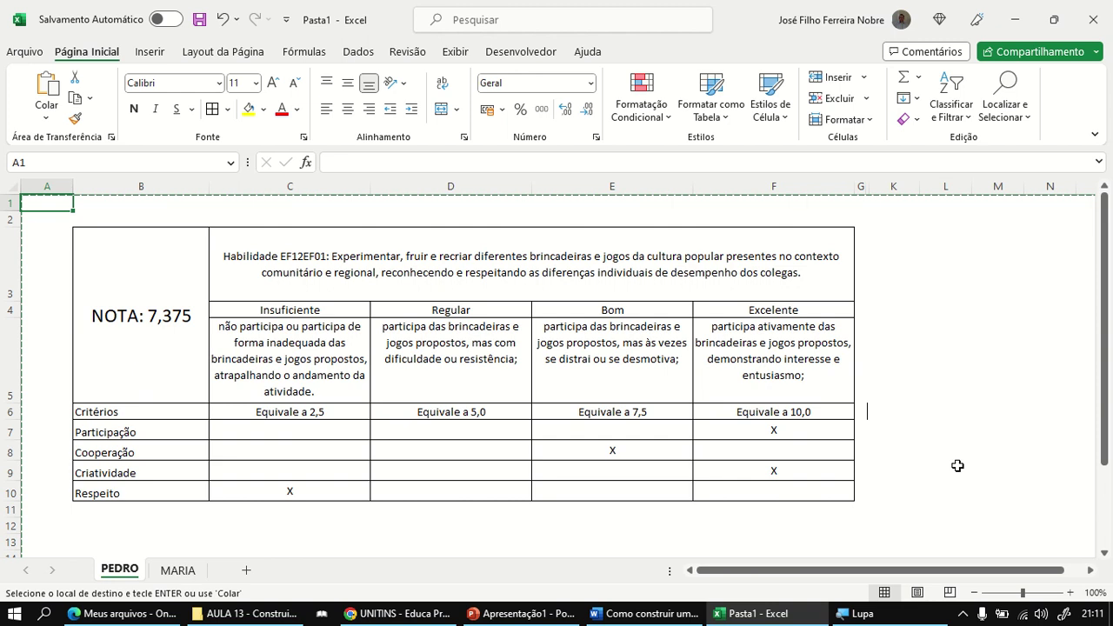
{"action": "mouse_move", "coordinate": [495, 7]}
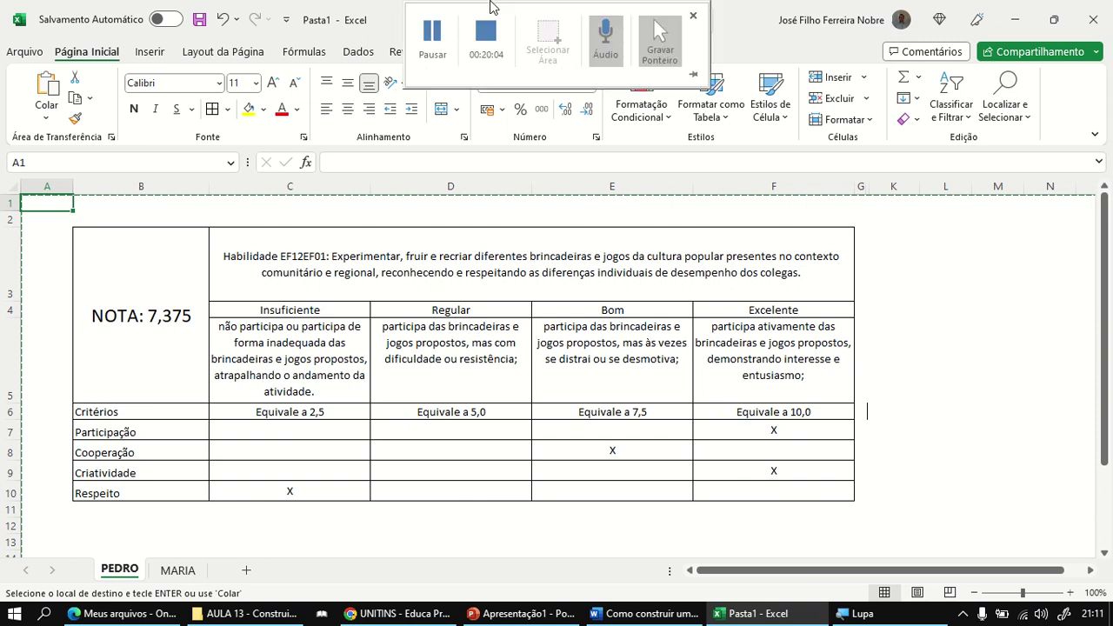